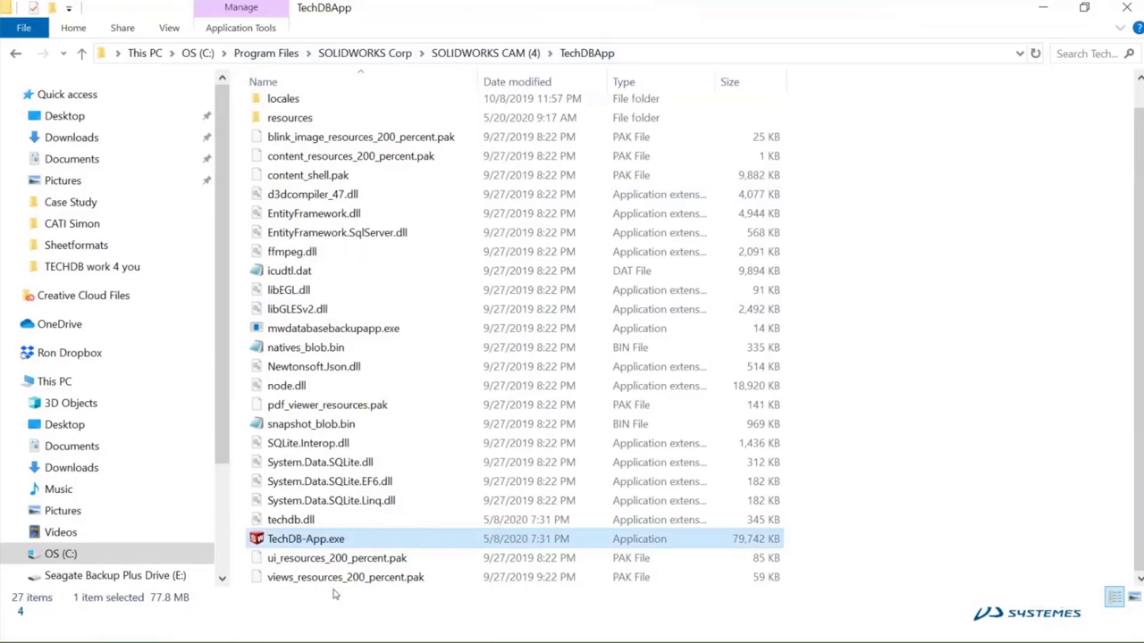
Examine the TechDB.zip backup in the SOLIDWORKS CAM 2020 TechDB folder under ProgramData
{"action": "left_click", "coordinate": [1043, 11]}
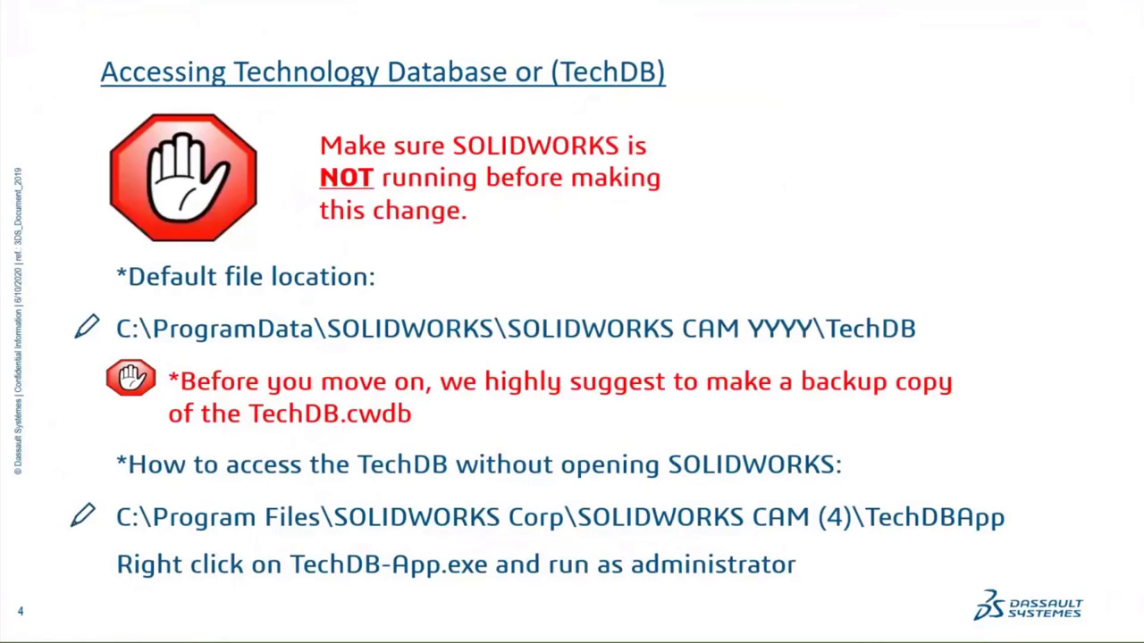
{"action": "key", "text": "alt+Tab"}
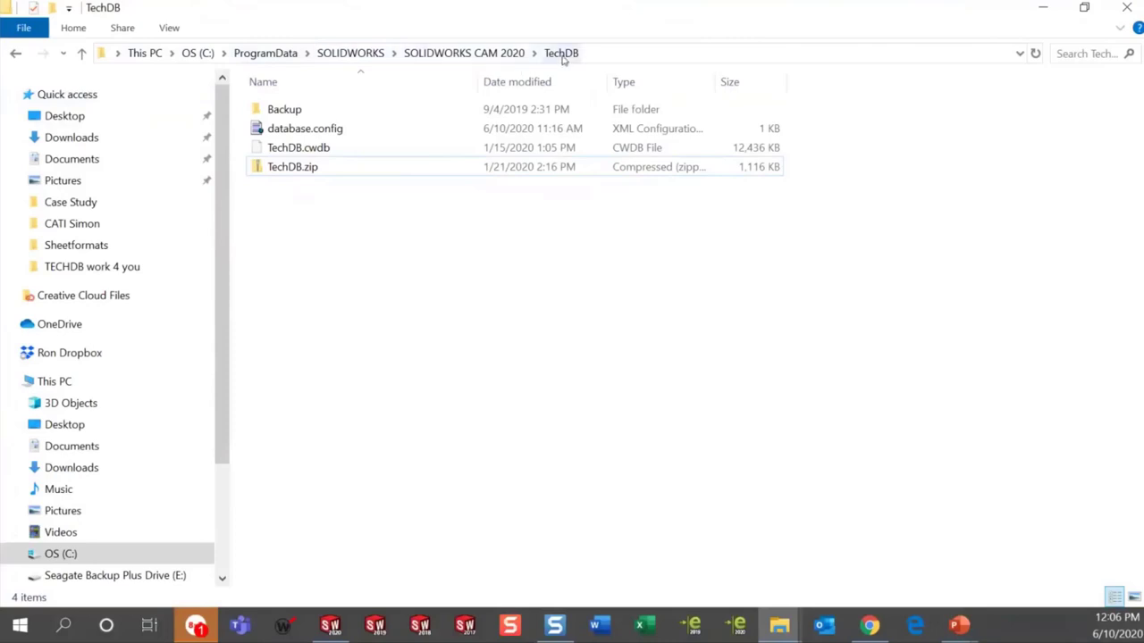
{"action": "left_click", "coordinate": [295, 170]}
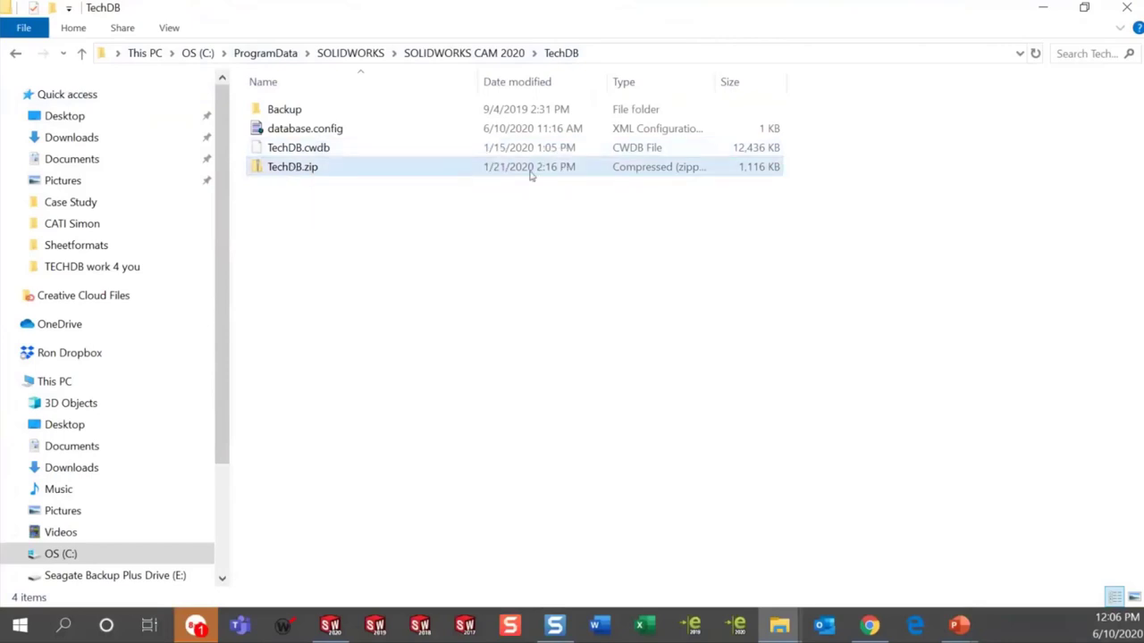
{"action": "left_click", "coordinate": [316, 182]}
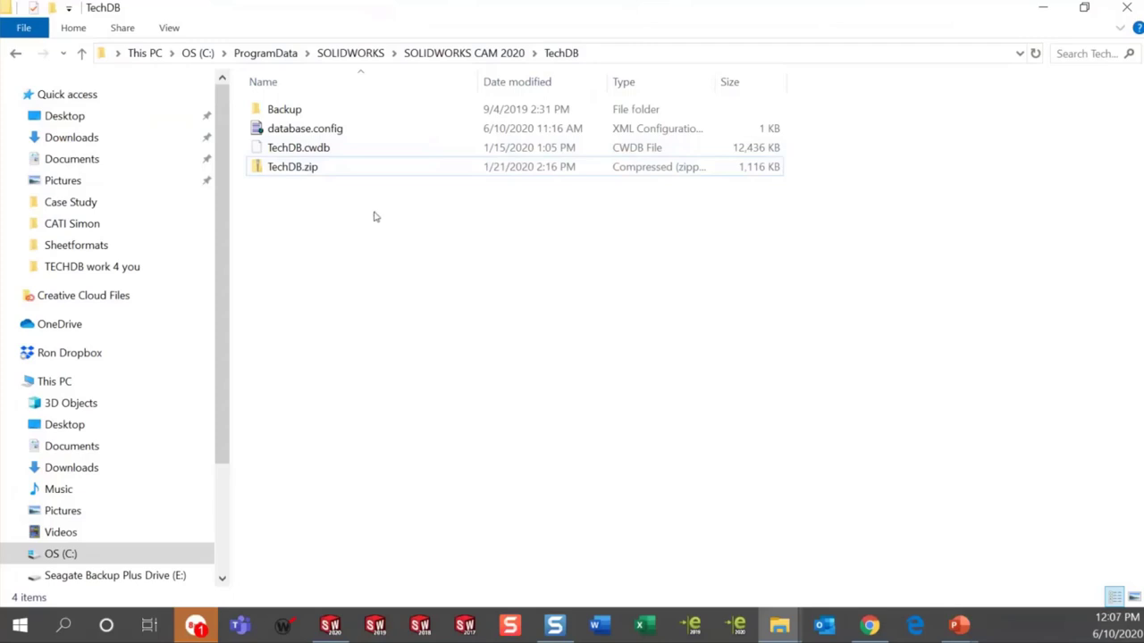
{"action": "left_click", "coordinate": [1043, 11]}
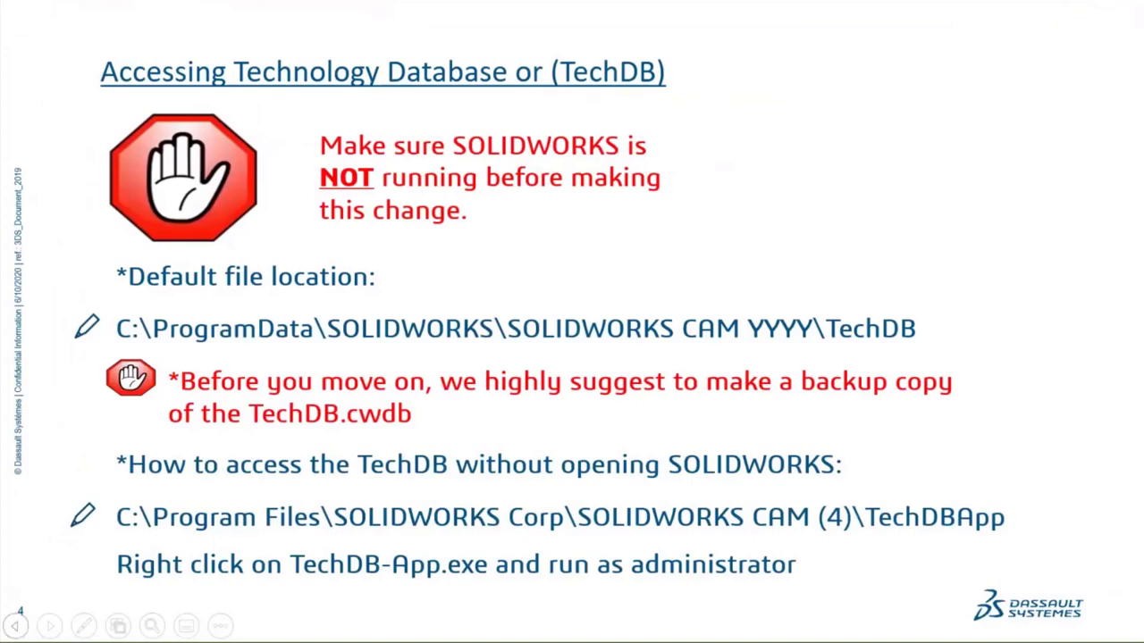
{"action": "key", "text": "Right"}
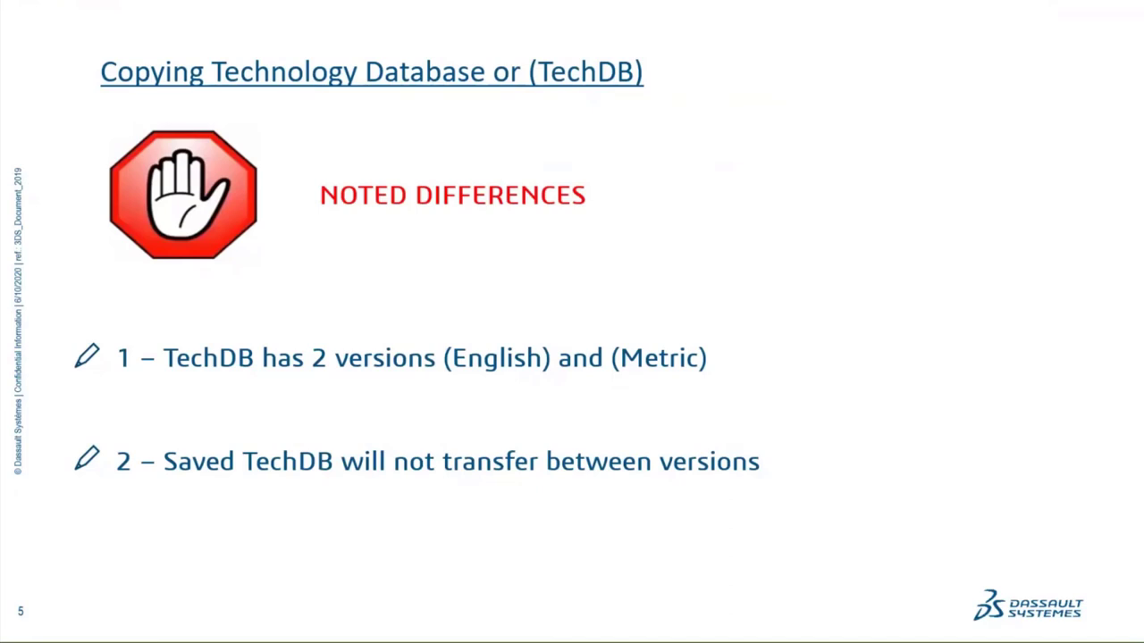
{"action": "key", "text": "Right"}
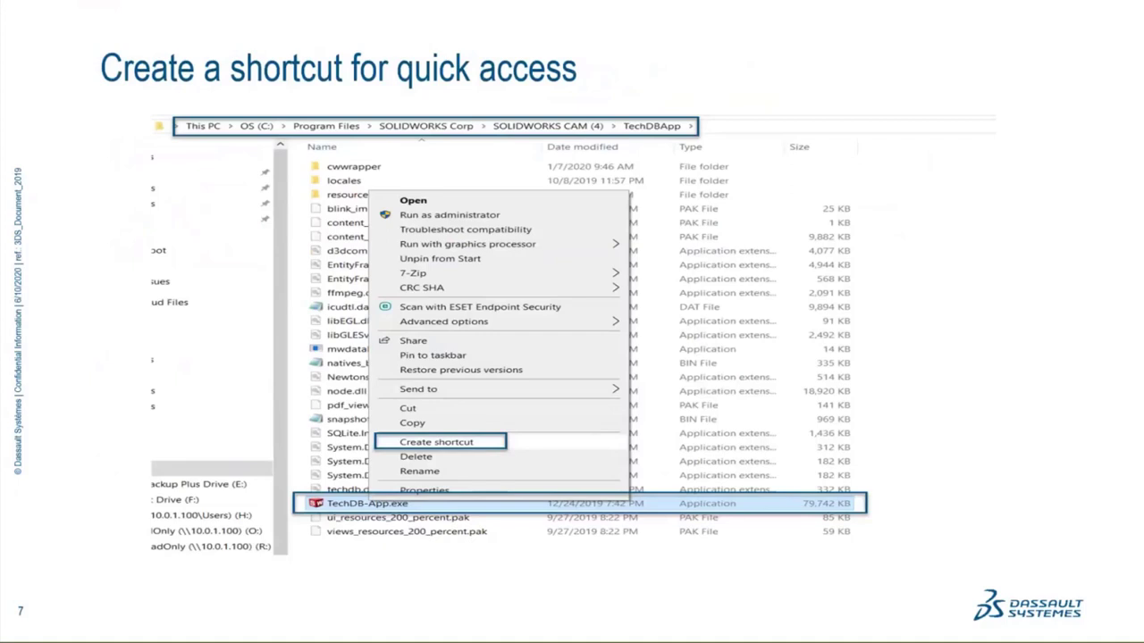
{"action": "key", "text": "Right"}
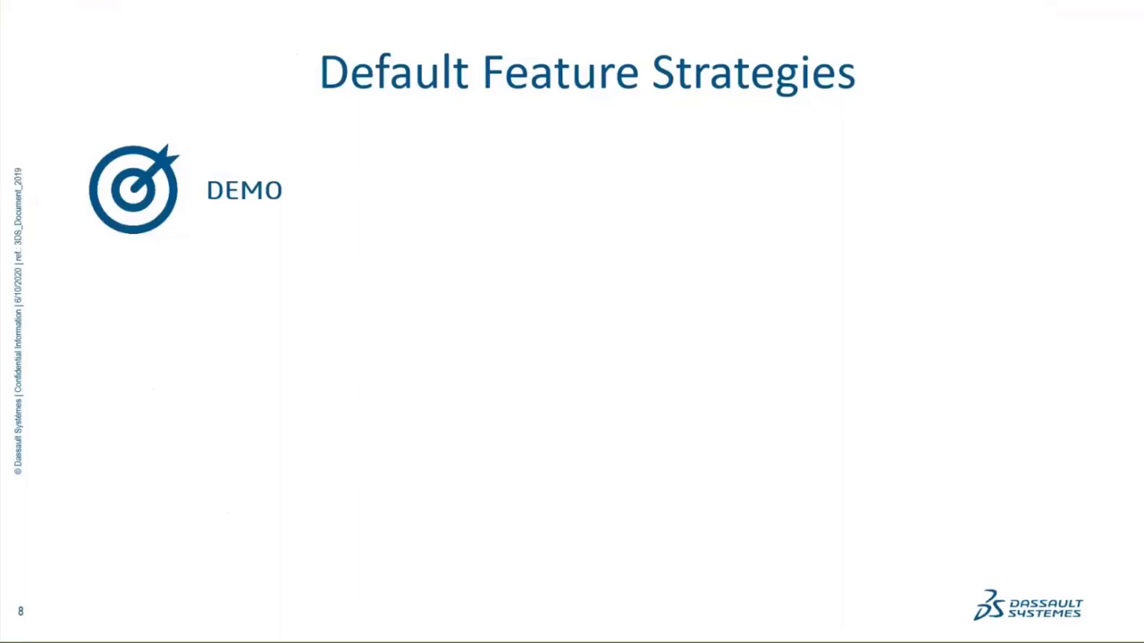
Switch to File Explorer and launch TechDB-App.exe from the TechDBApp folder
{"action": "key", "text": "alt+Tab"}
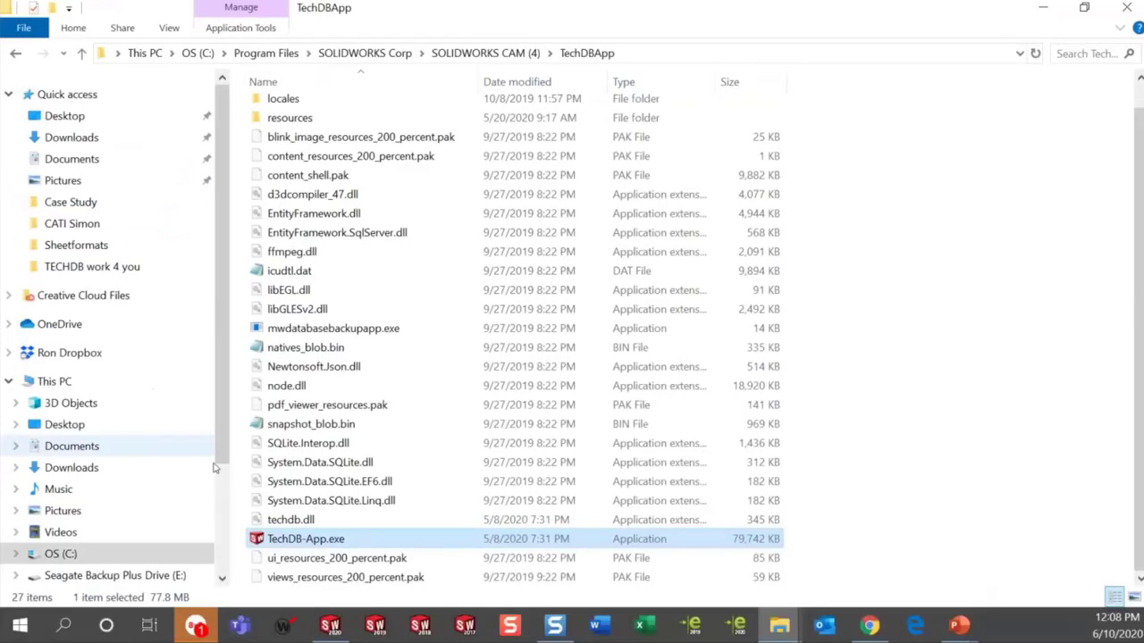
{"action": "right_click", "coordinate": [285, 543]}
{"action": "left_click", "coordinate": [284, 543]}
{"action": "double_click", "coordinate": [272, 541]}
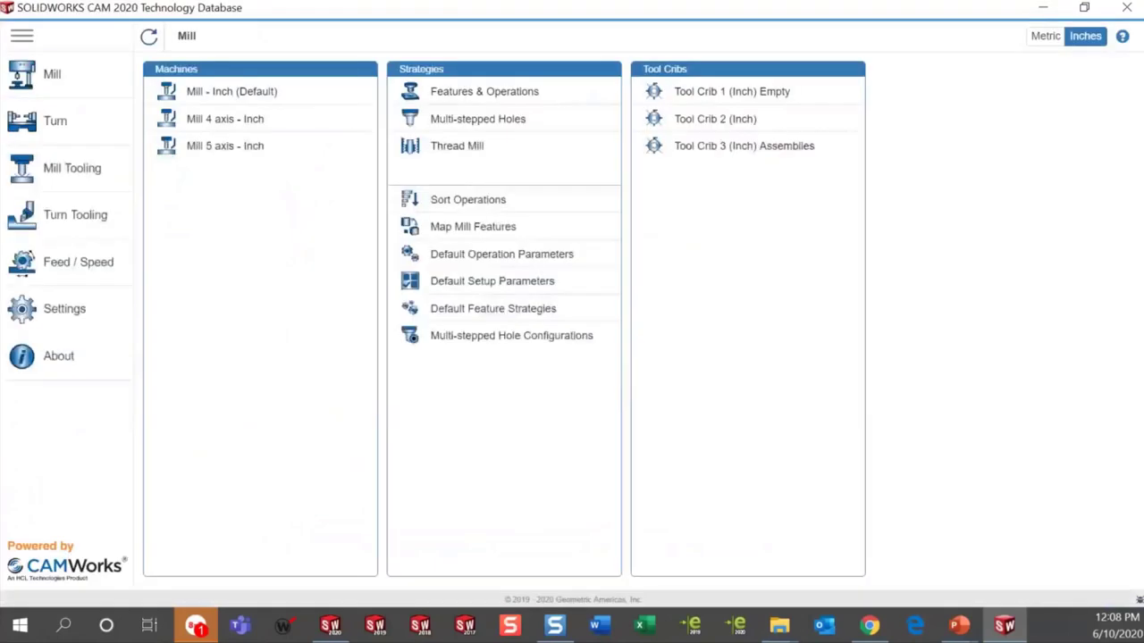
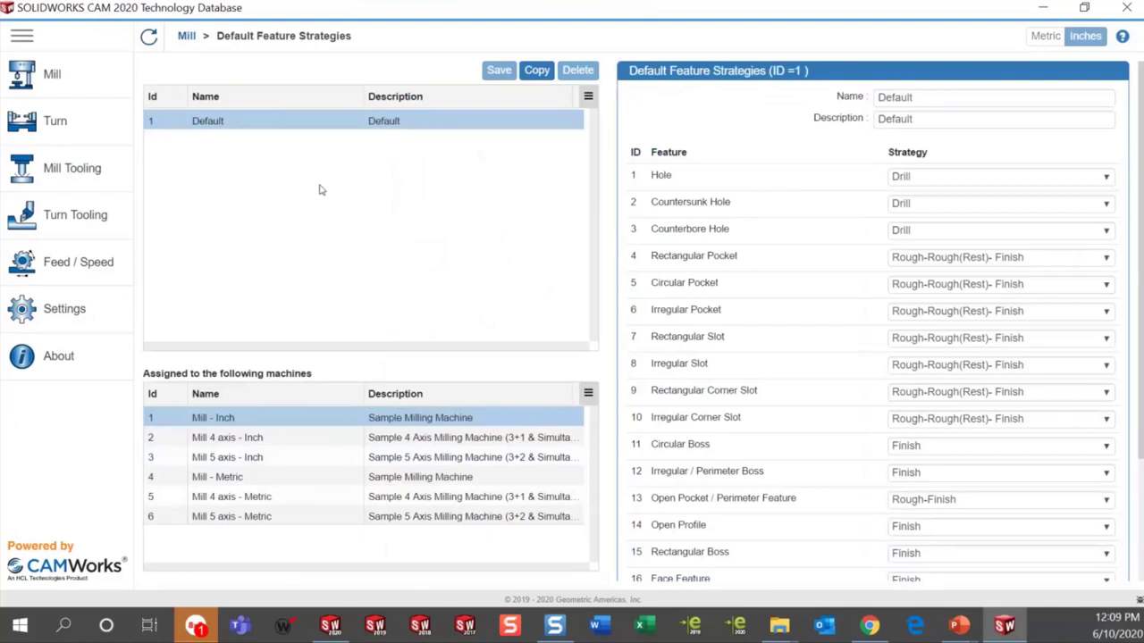
Copy the Default set of mill feature strategies and name the copy Demo
{"action": "left_click", "coordinate": [537, 71]}
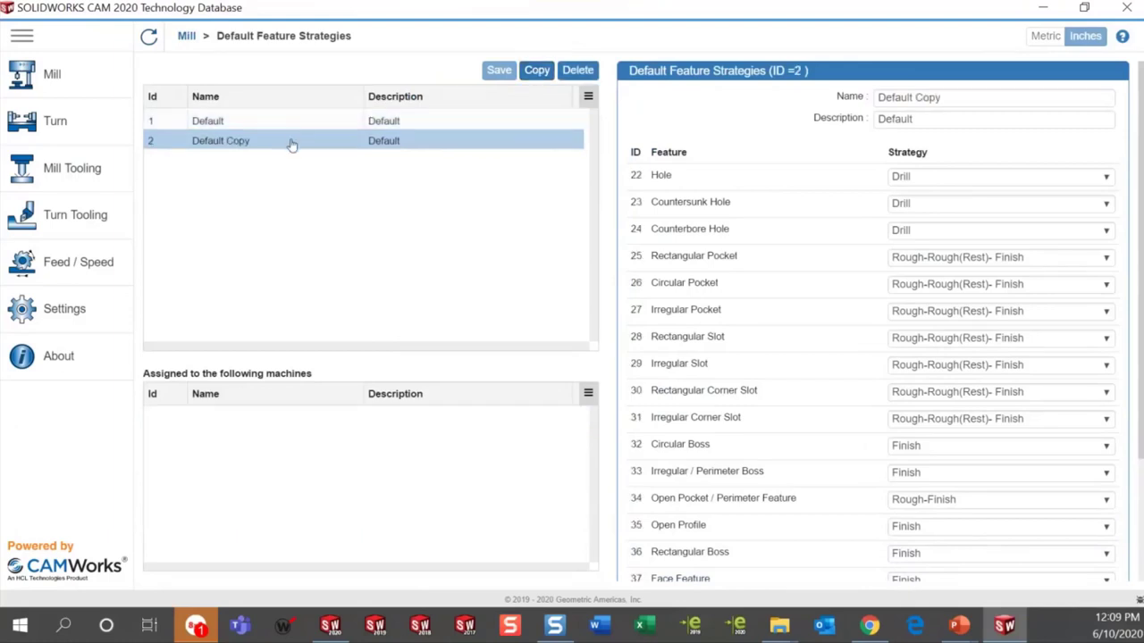
{"action": "left_click", "coordinate": [952, 104]}
{"action": "left_click_drag", "start_coordinate": [952, 104], "coordinate": [874, 103]}
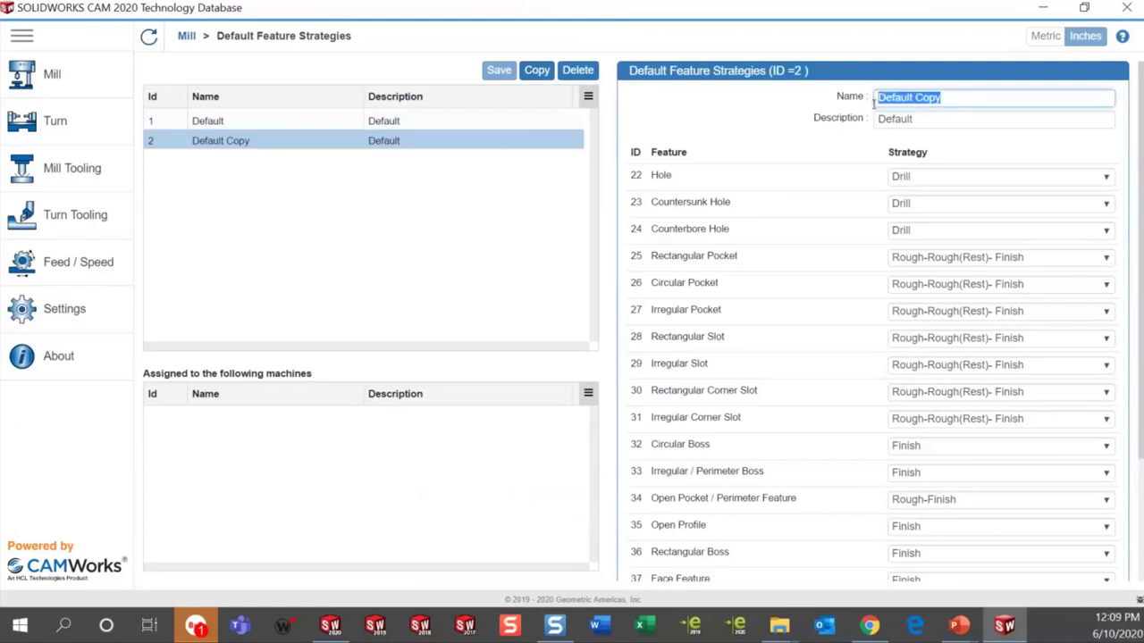
{"action": "type", "text": "Demo"}
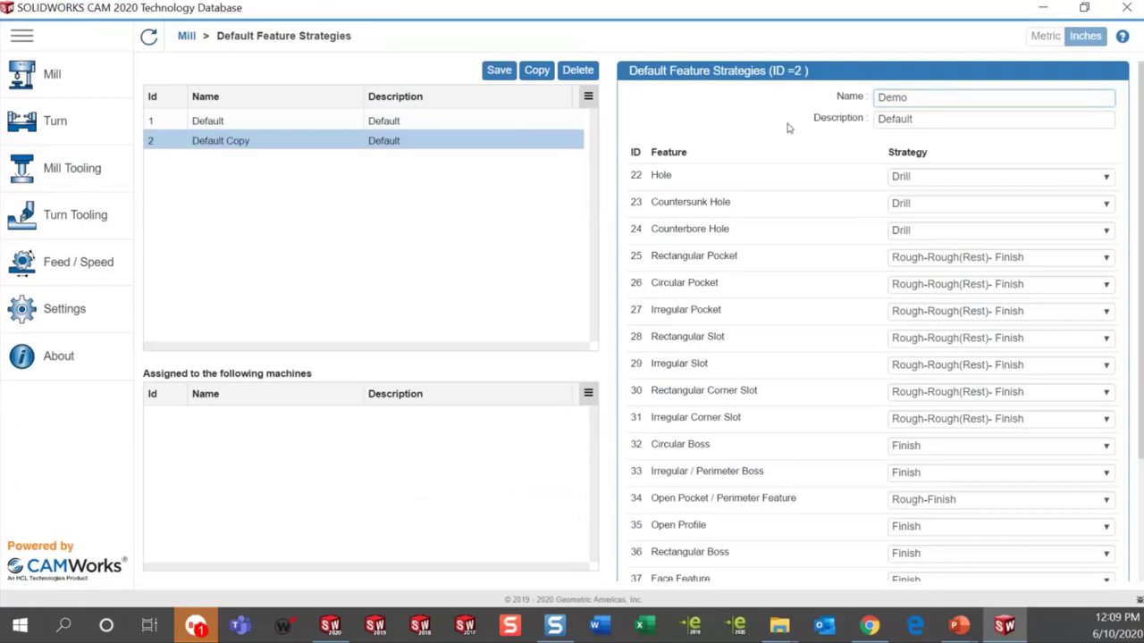
Set the strategy of the Rectangular Pocket, Circular Pocket and Irregular Pocket features to Rough-Finish
{"action": "left_click", "coordinate": [1047, 259]}
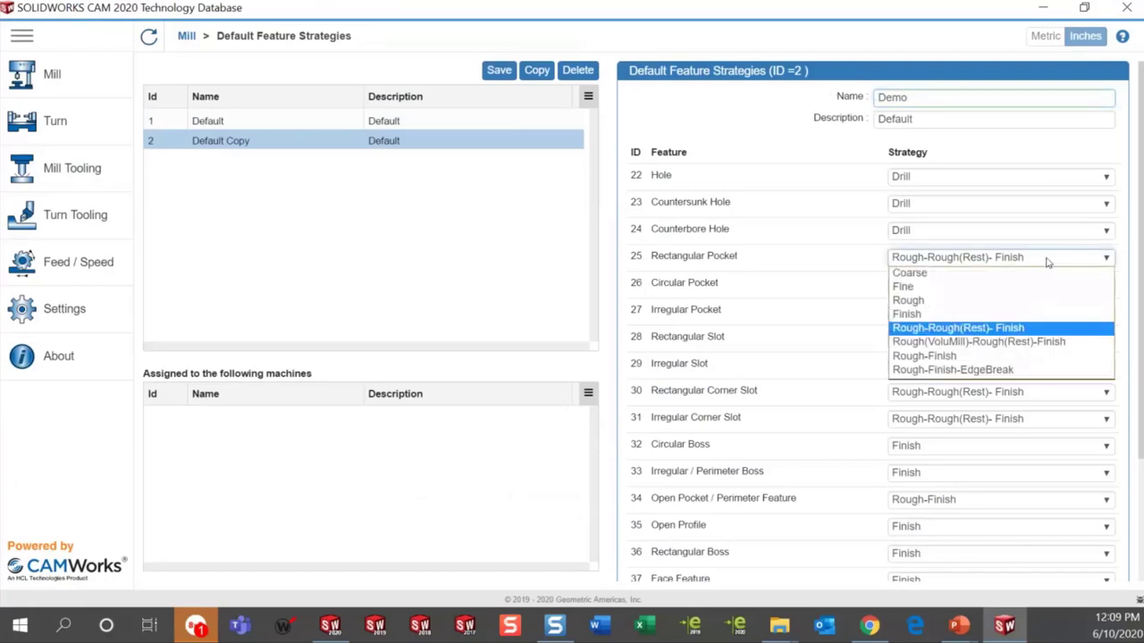
{"action": "left_click", "coordinate": [924, 356]}
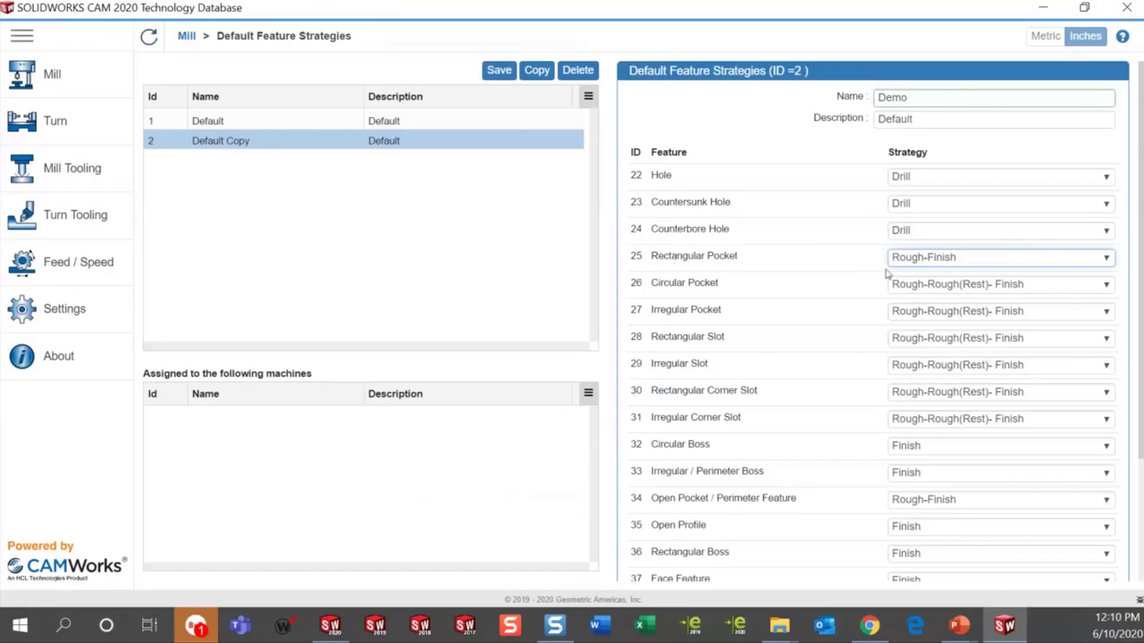
{"action": "left_click", "coordinate": [963, 260]}
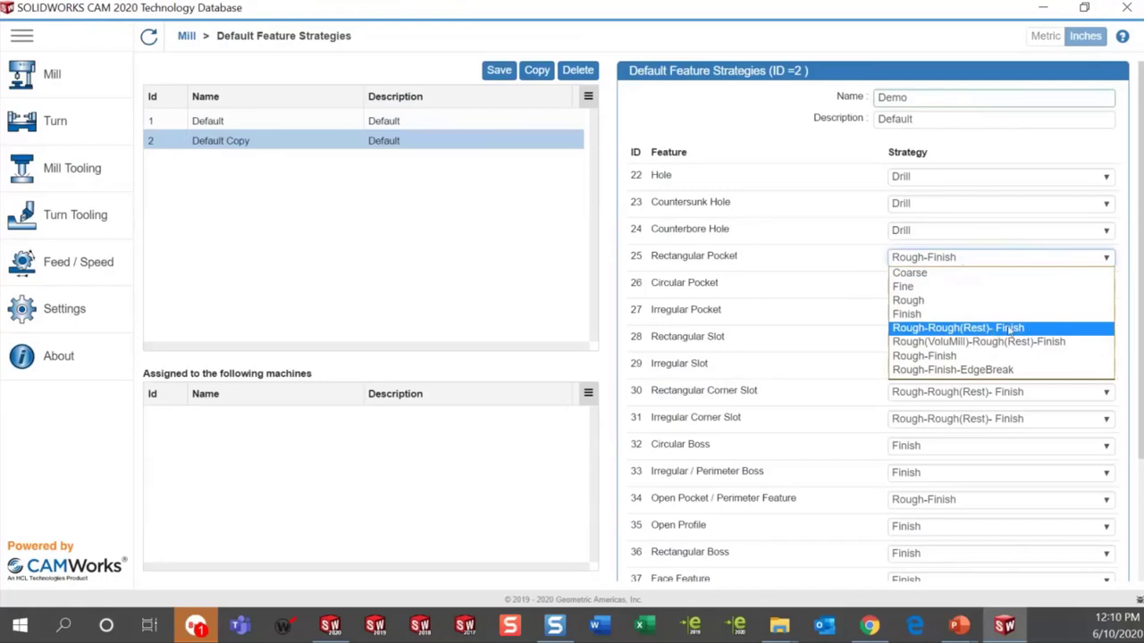
{"action": "left_click", "coordinate": [945, 357]}
{"action": "left_click", "coordinate": [1025, 285]}
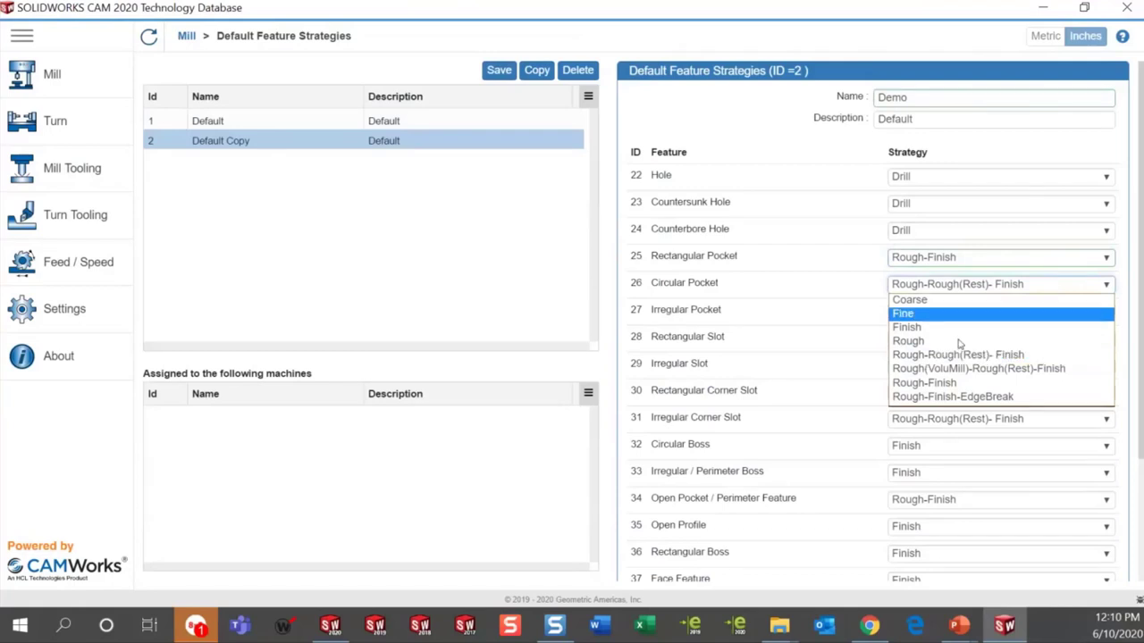
{"action": "left_click", "coordinate": [953, 381]}
{"action": "left_click", "coordinate": [1052, 314]}
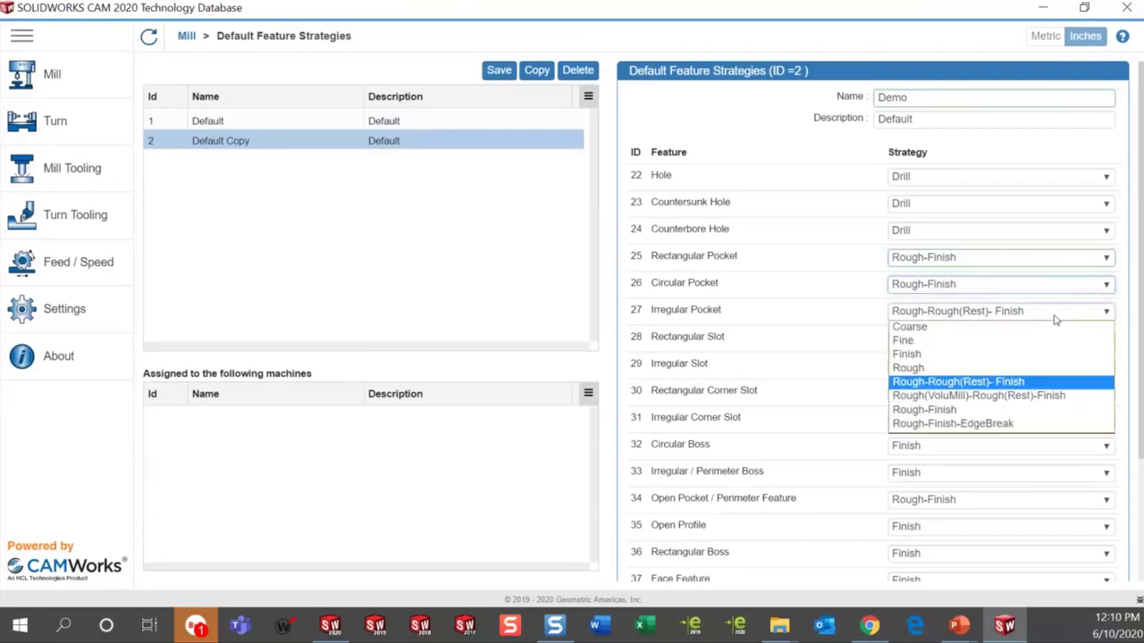
{"action": "left_click", "coordinate": [999, 408]}
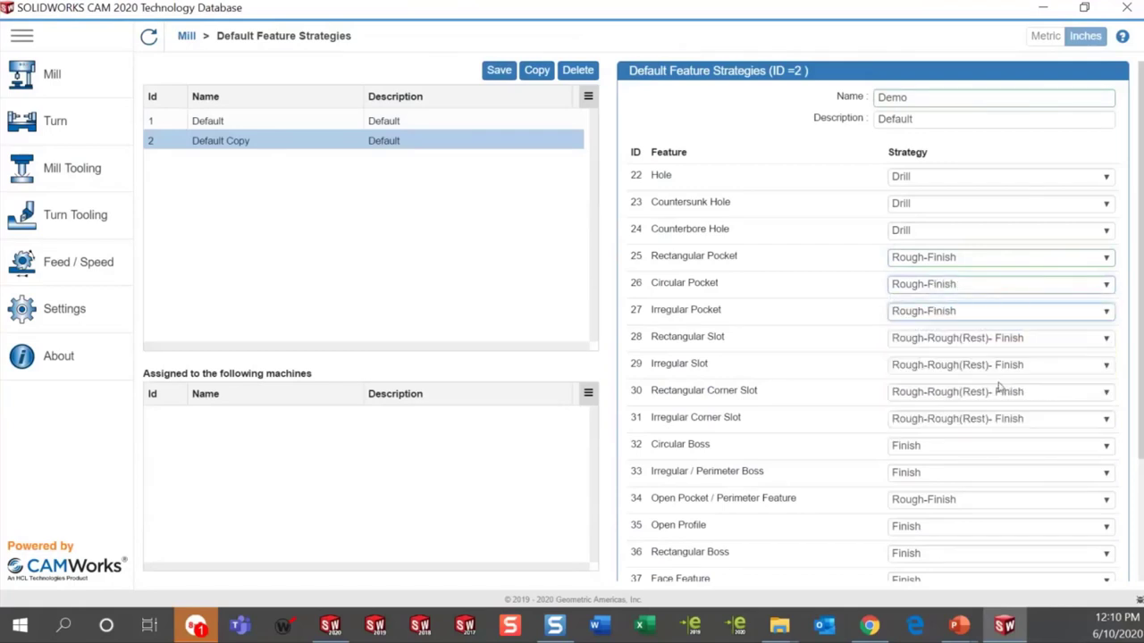
Set Rectangular Slot and Irregular Slot to Rough-Finish, and Rectangular Corner Slot to Rough(VoluMill)-Rough(Rest)-Finish
{"action": "left_click", "coordinate": [1044, 343]}
{"action": "left_click", "coordinate": [959, 437]}
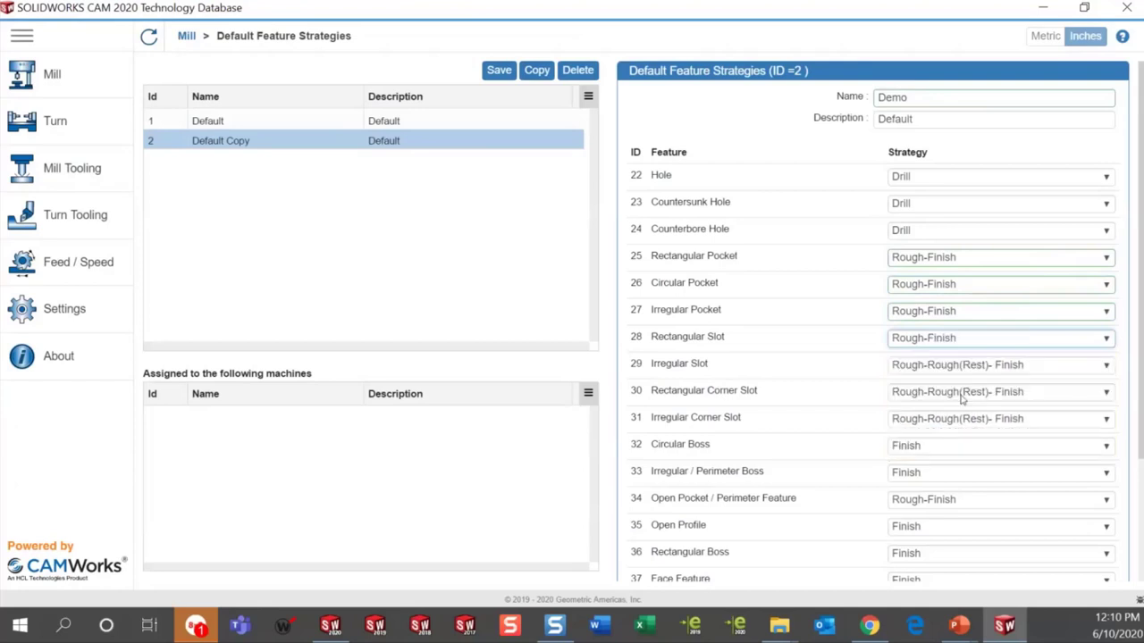
{"action": "left_click", "coordinate": [1000, 365]}
{"action": "left_click", "coordinate": [950, 462]}
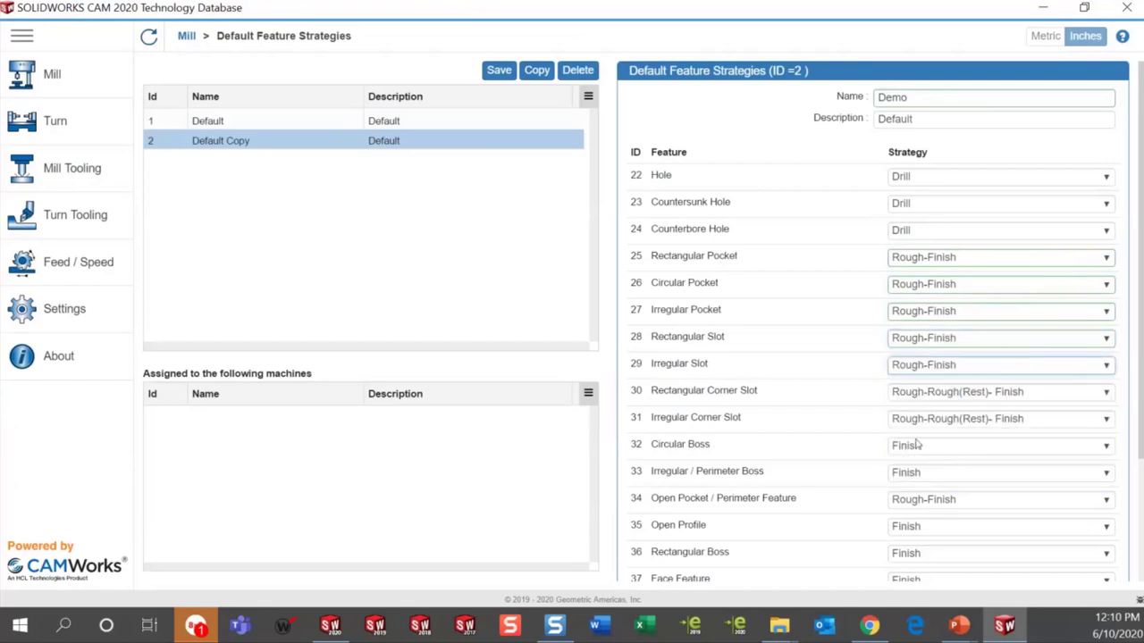
{"action": "left_click", "coordinate": [970, 394]}
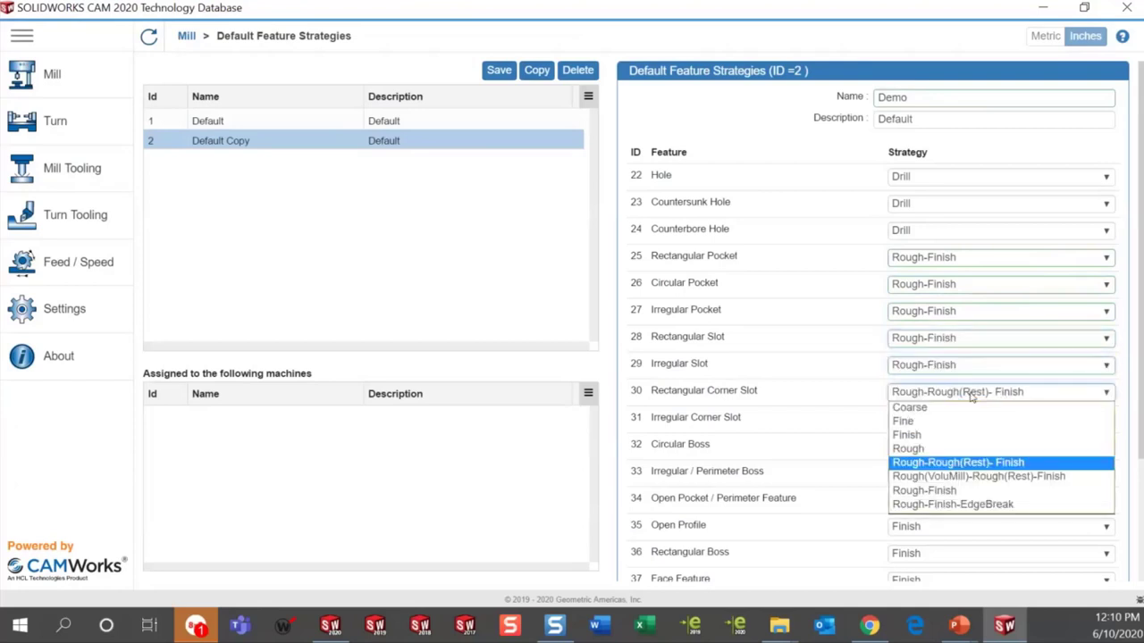
{"action": "left_click", "coordinate": [951, 484]}
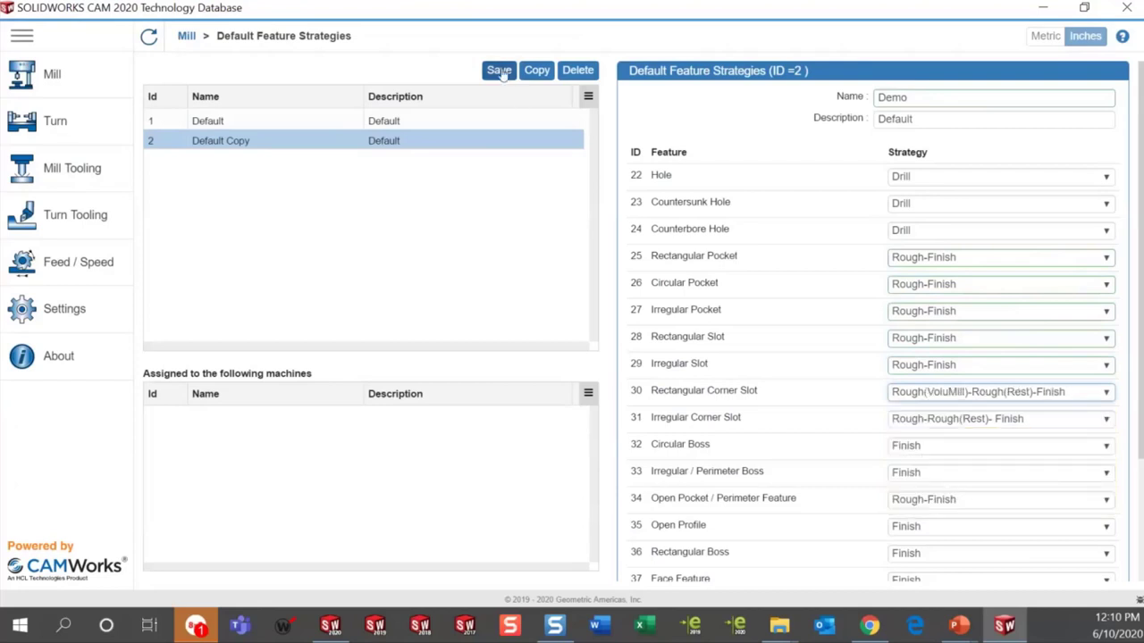
Set the description of the Demo strategy set to Haas Machine and save the set
{"action": "left_click", "coordinate": [930, 117]}
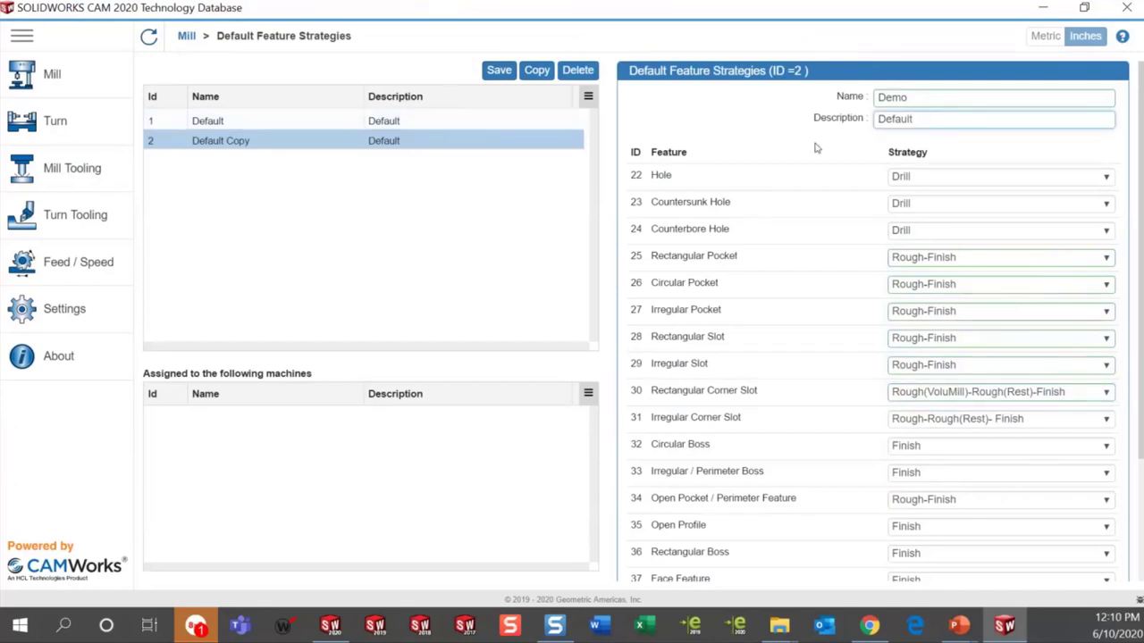
{"action": "left_click_drag", "start_coordinate": [927, 116], "coordinate": [836, 117]}
{"action": "type", "text": "Hass"}
{"action": "key", "text": "BackSpace"}
{"action": "key", "text": "BackSpace"}
{"action": "type", "text": "as Machine"}
{"action": "left_click", "coordinate": [499, 71]}
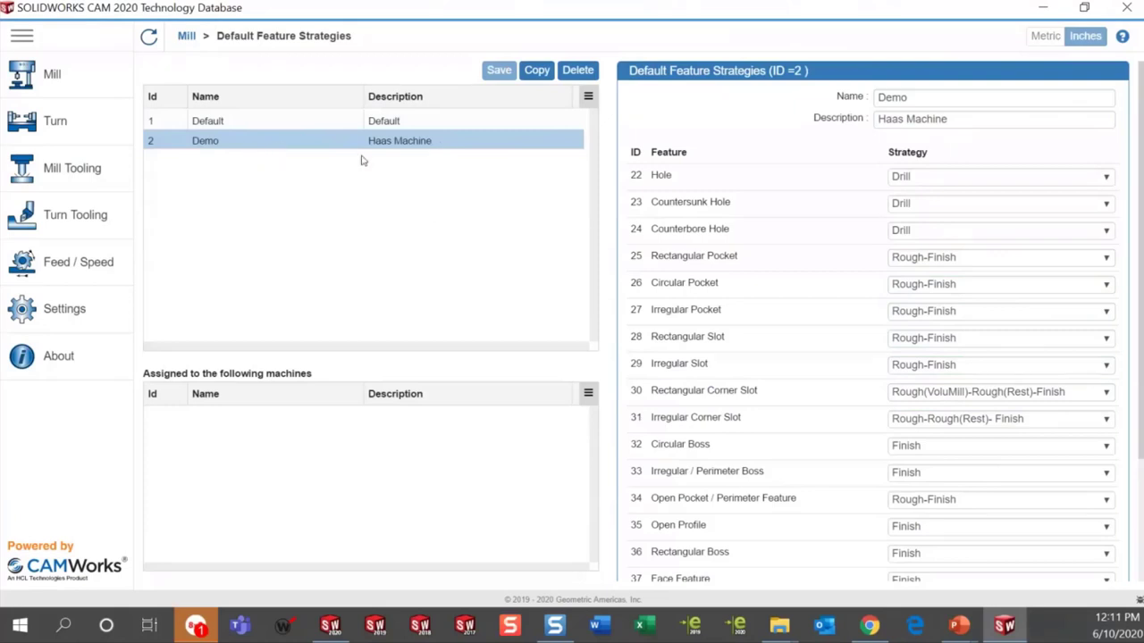
{"action": "left_click", "coordinate": [1042, 11]}
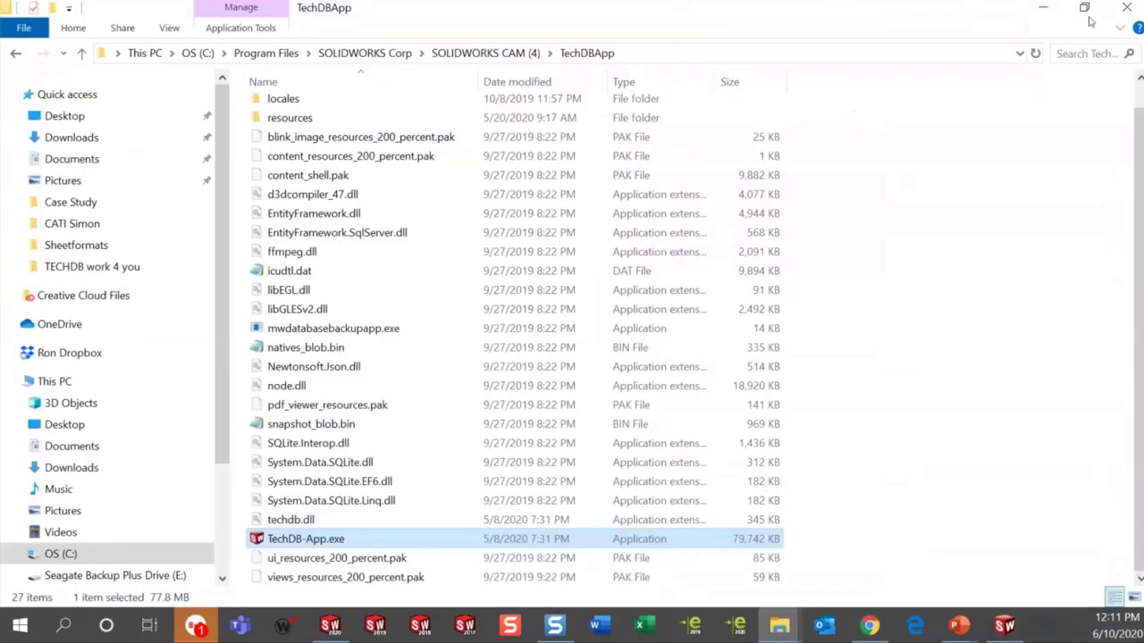
{"action": "left_click", "coordinate": [1043, 9]}
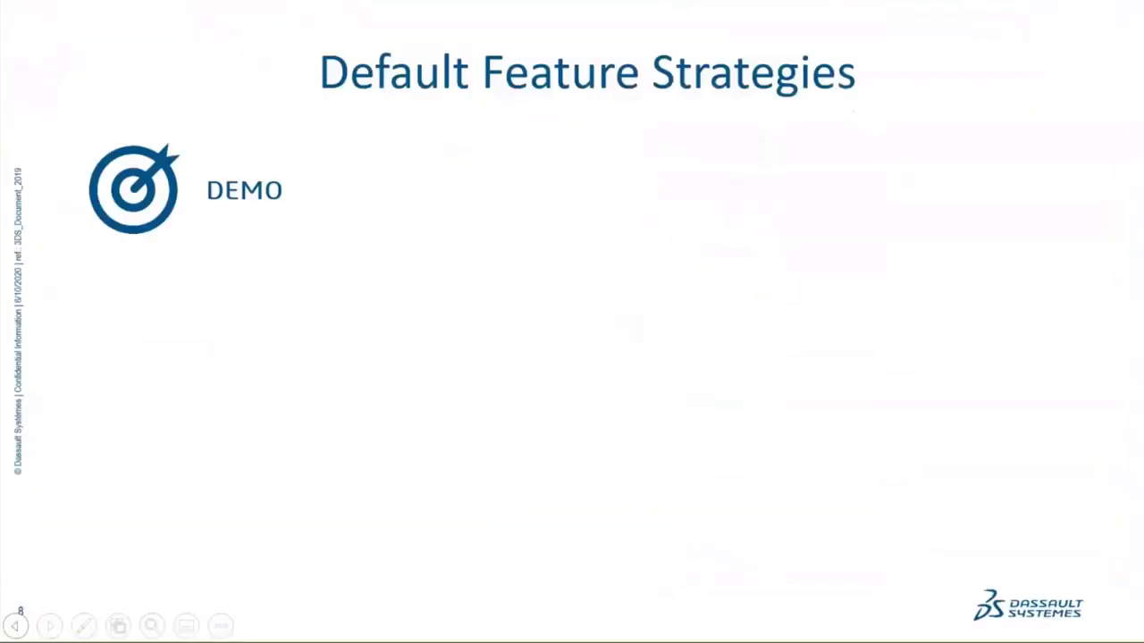
{"action": "key", "text": "Right"}
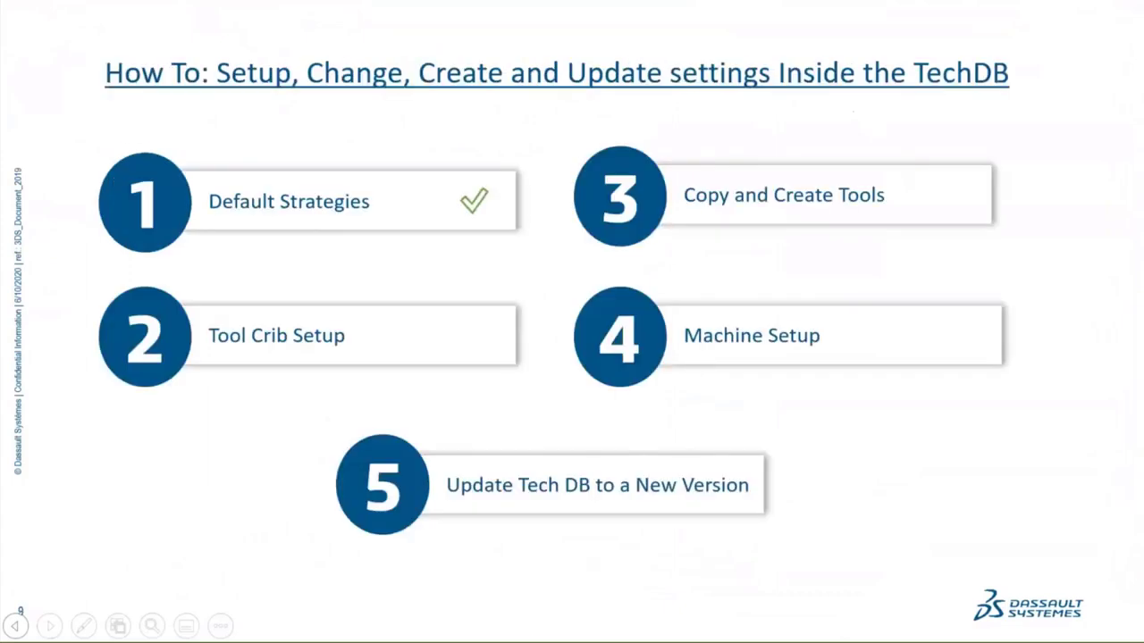
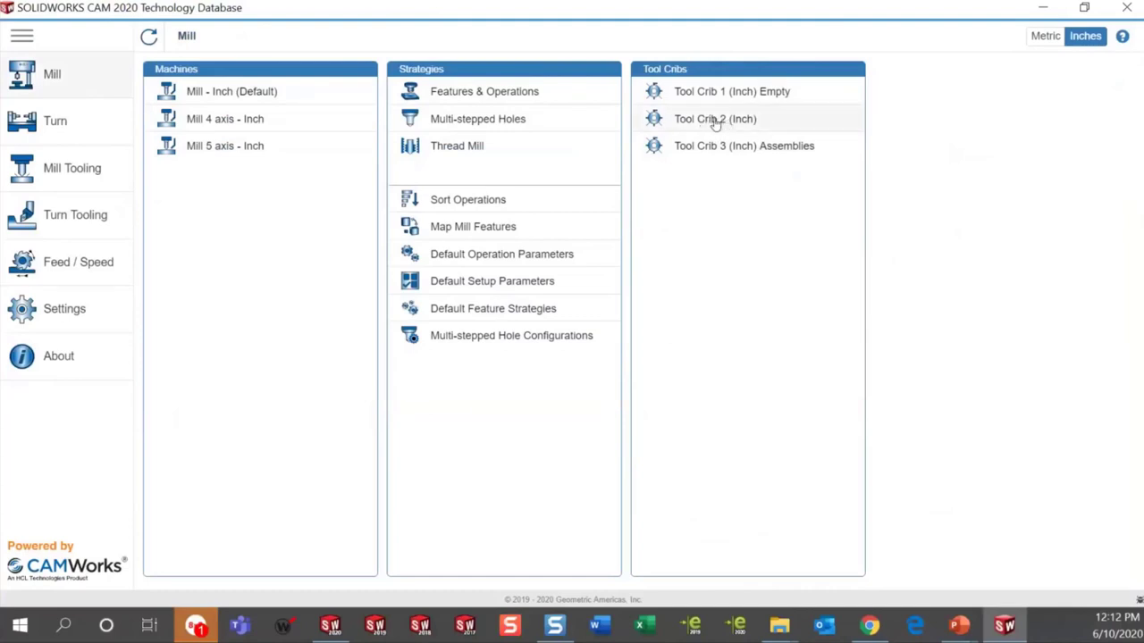
Examine the tools in Tool Crib 2 (Inch), Tool Crib 3 (Inch) Assemblies and Tool Crib 1 (Inch) Empty, ending on Tool Crib 2
{"action": "left_click", "coordinate": [715, 120]}
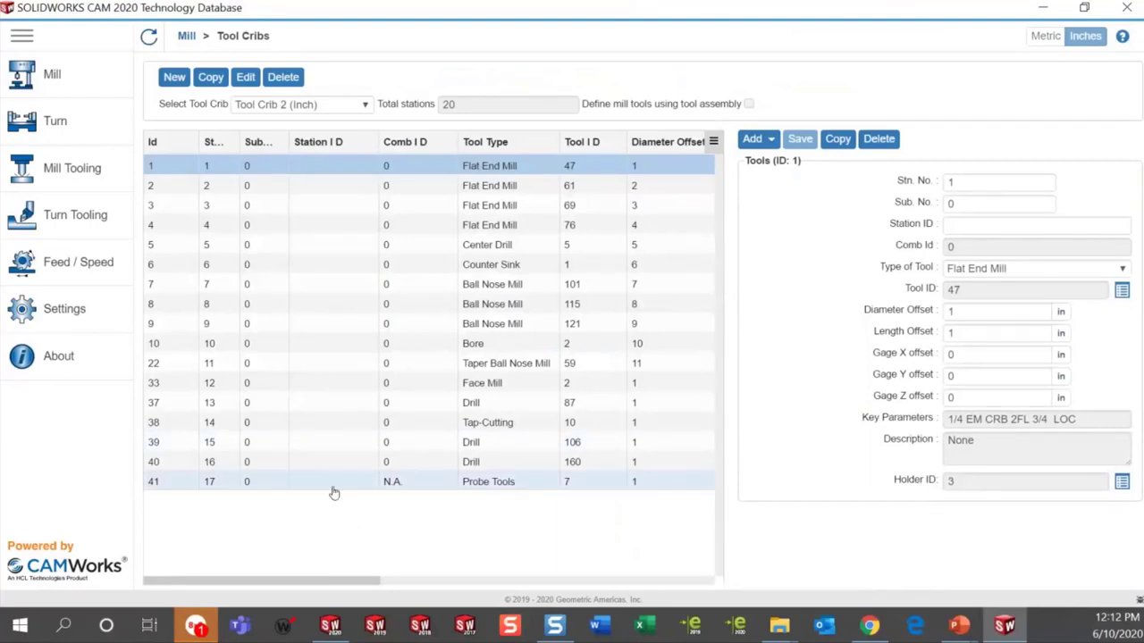
{"action": "left_click", "coordinate": [344, 104]}
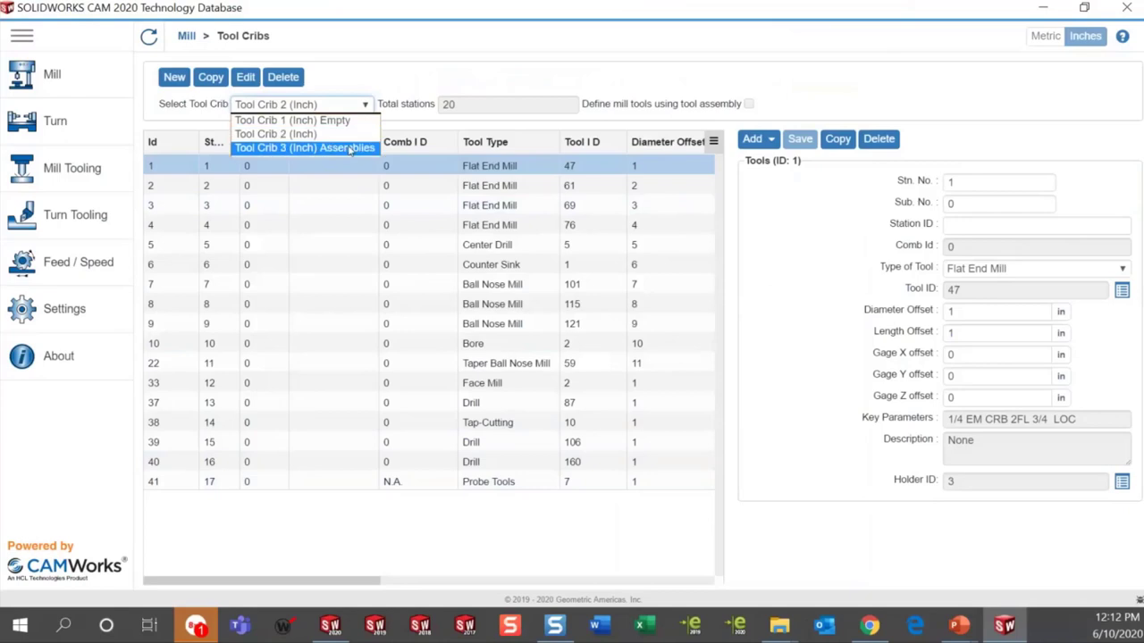
{"action": "left_click", "coordinate": [351, 148]}
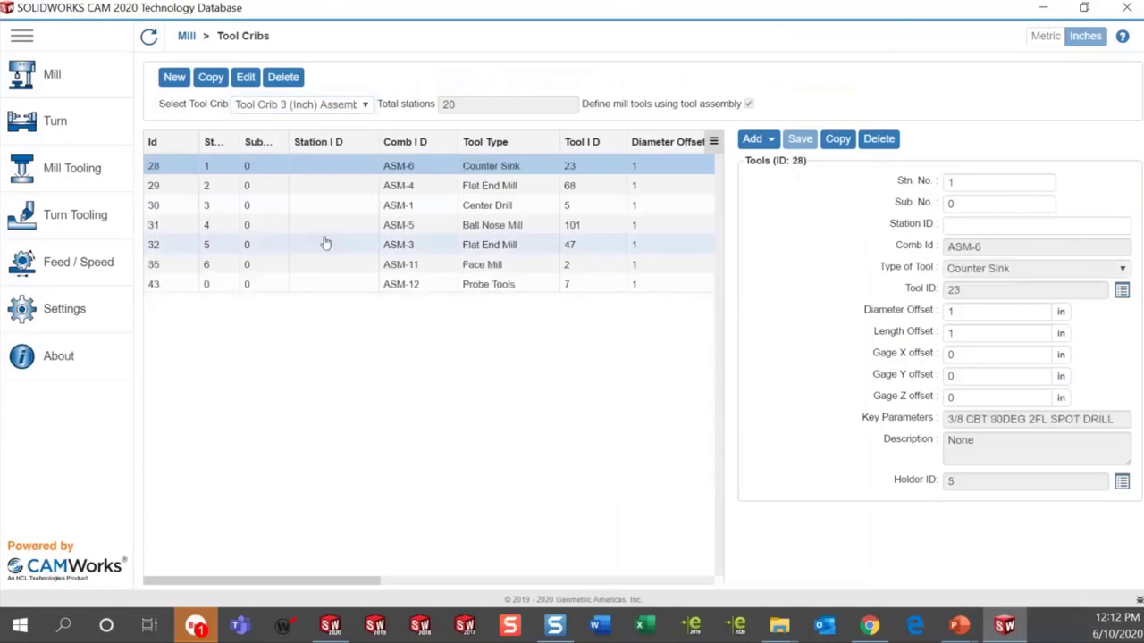
{"action": "left_click", "coordinate": [363, 106]}
{"action": "left_click", "coordinate": [354, 118]}
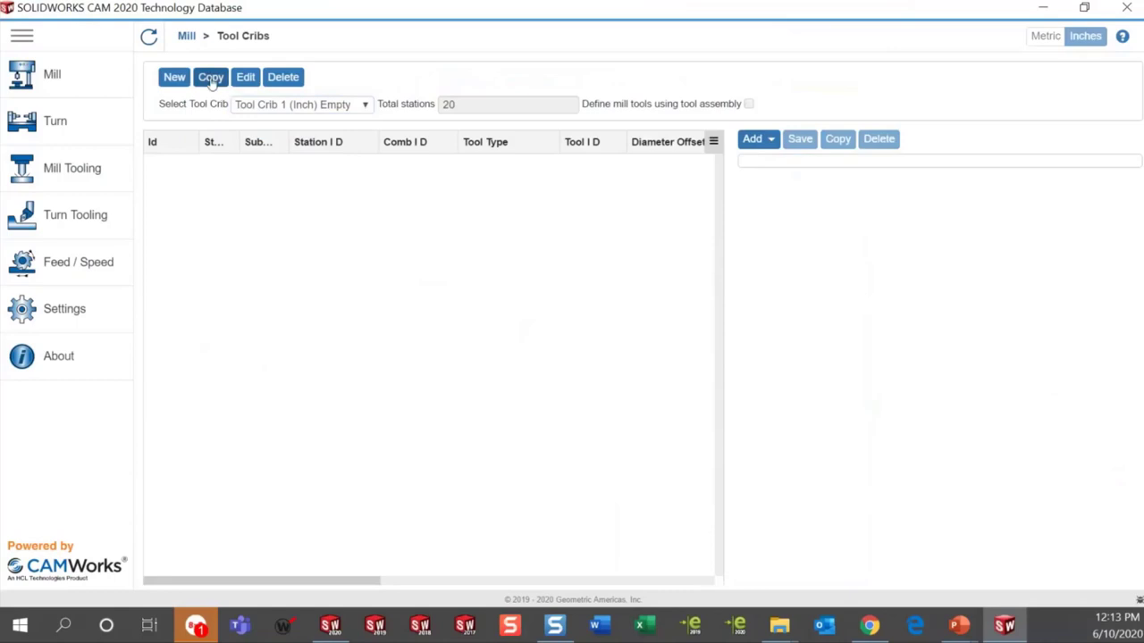
{"action": "left_click", "coordinate": [364, 105]}
{"action": "left_click", "coordinate": [326, 134]}
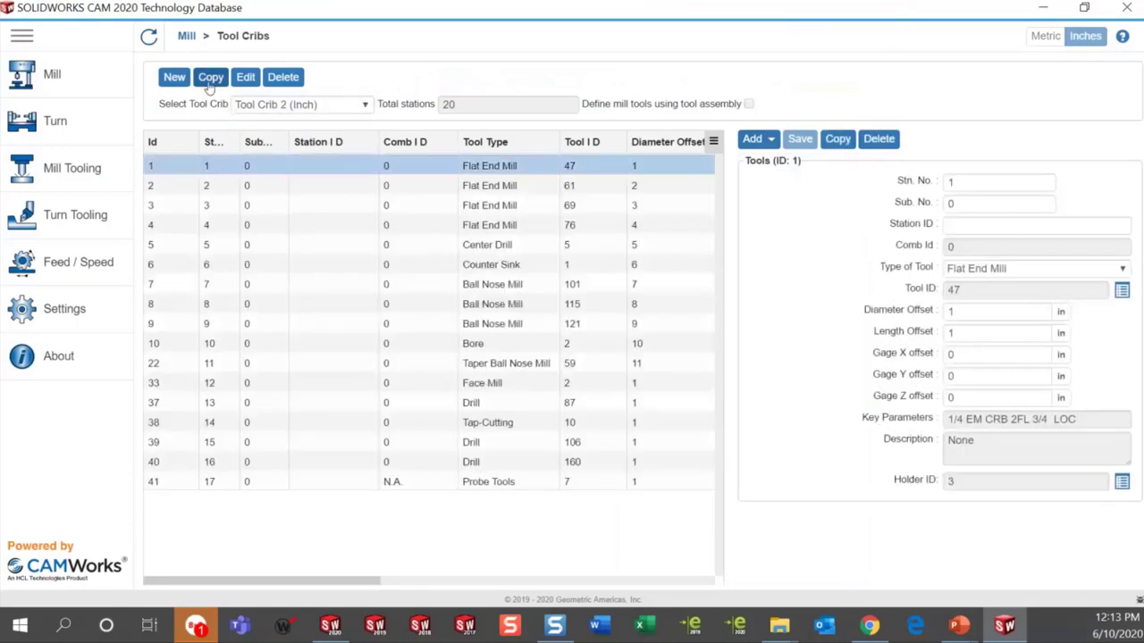
Duplicate Tool Crib 2 (Inch) with all of its tools as the starting point for a custom mill crib
{"action": "left_click", "coordinate": [210, 79]}
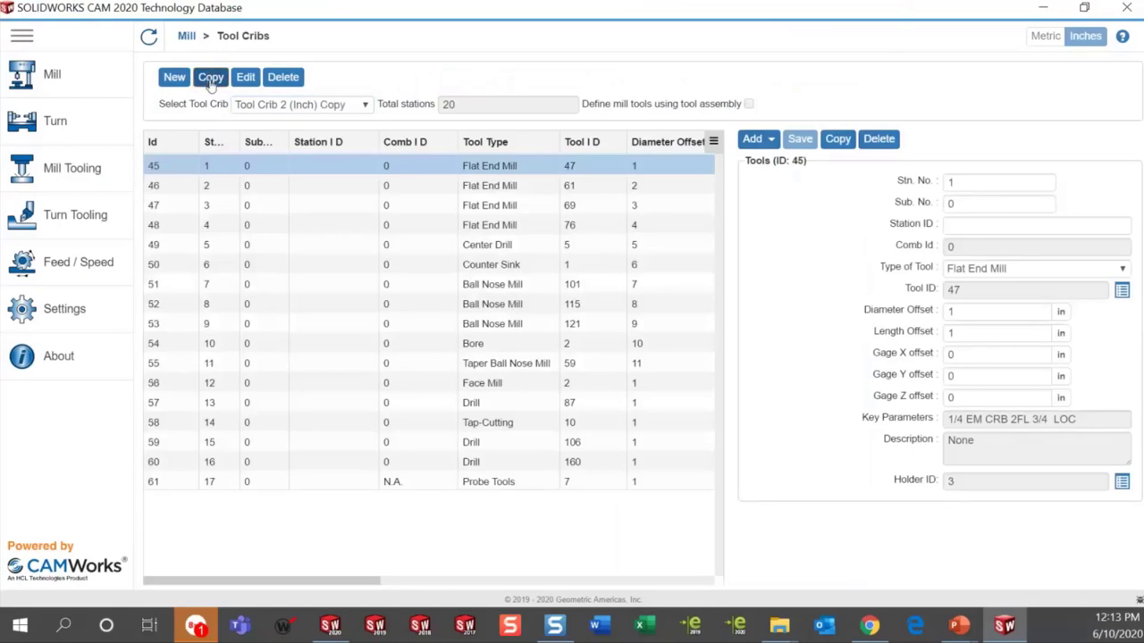
{"action": "left_click", "coordinate": [365, 106]}
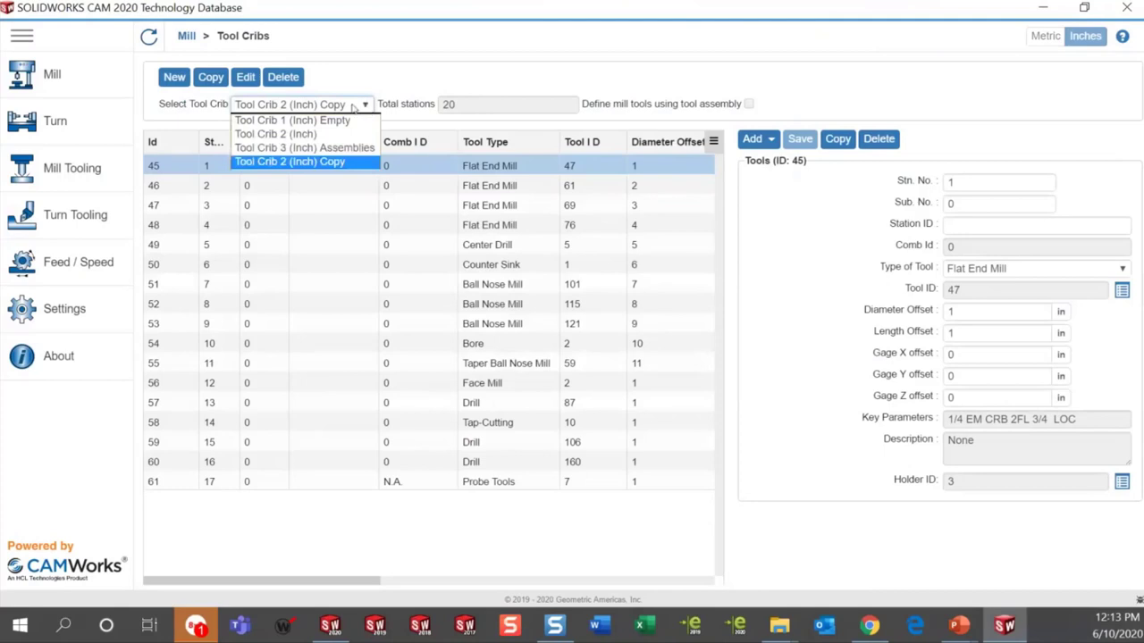
{"action": "left_click", "coordinate": [353, 106]}
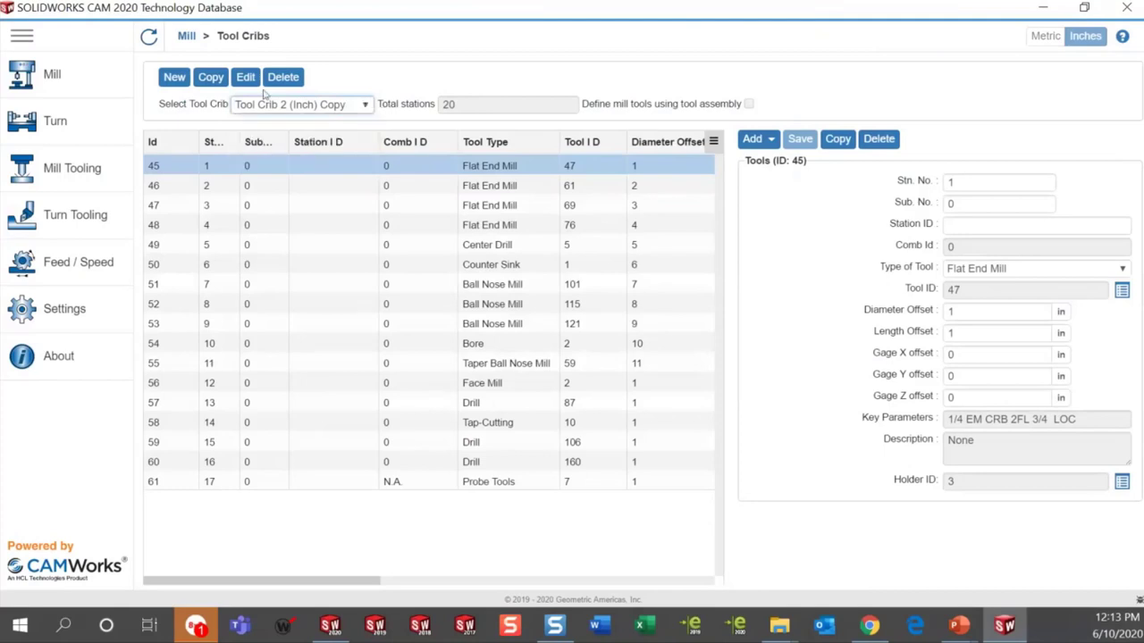
Rename the copied tool crib as Haas VF3, keeping 20 total stations, and check it in the list of cribs
{"action": "left_click", "coordinate": [249, 79]}
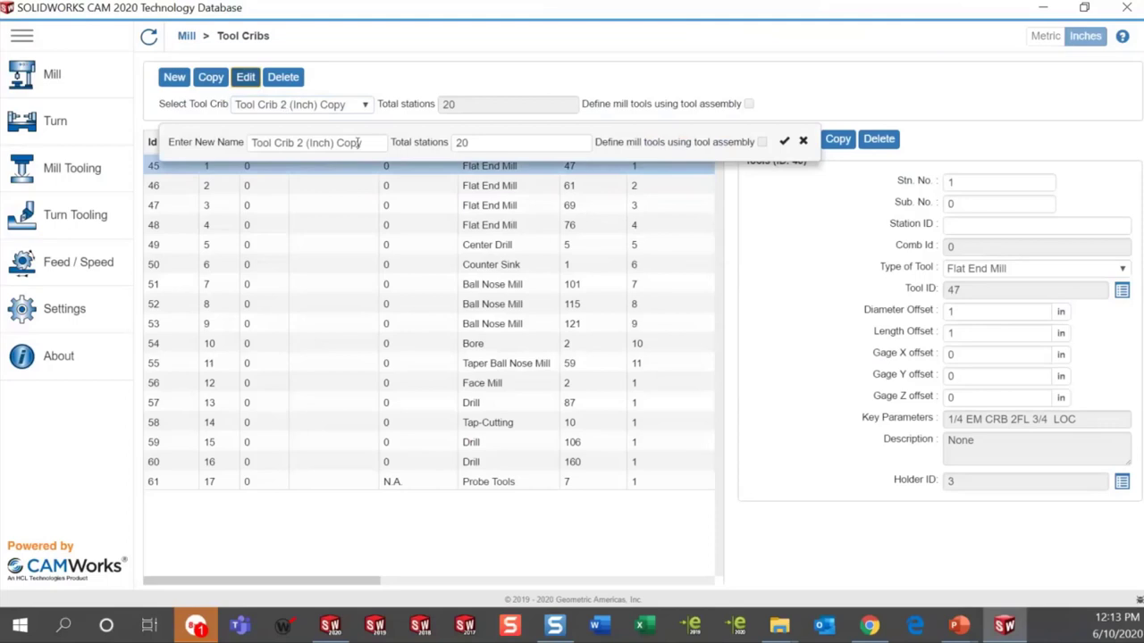
{"action": "left_click_drag", "start_coordinate": [360, 143], "coordinate": [185, 122]}
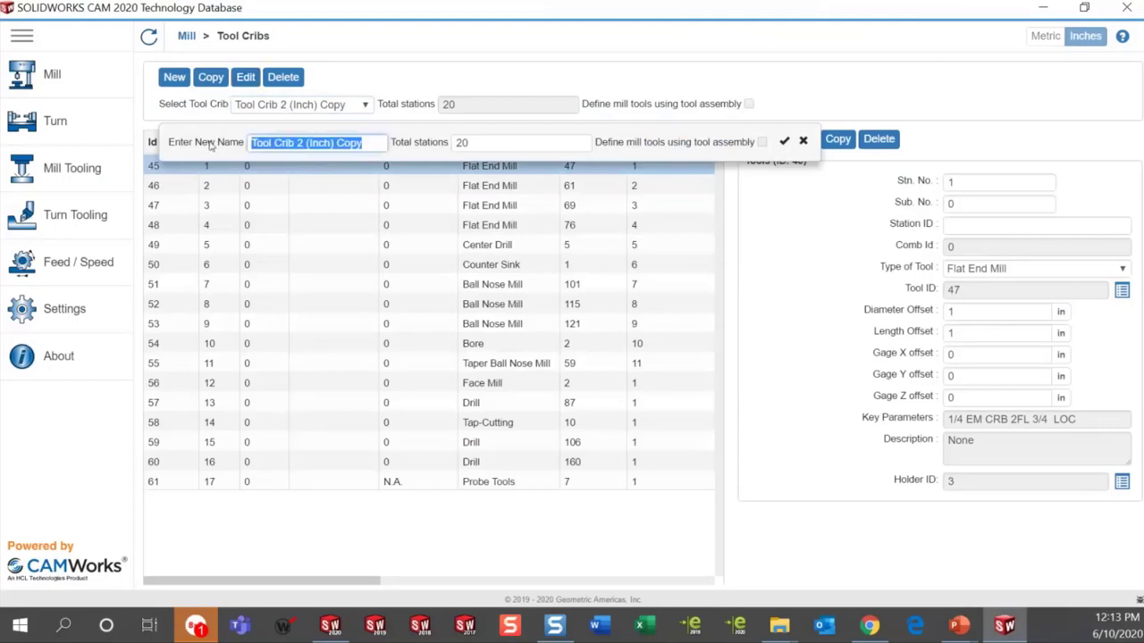
{"action": "type", "text": "Haa"}
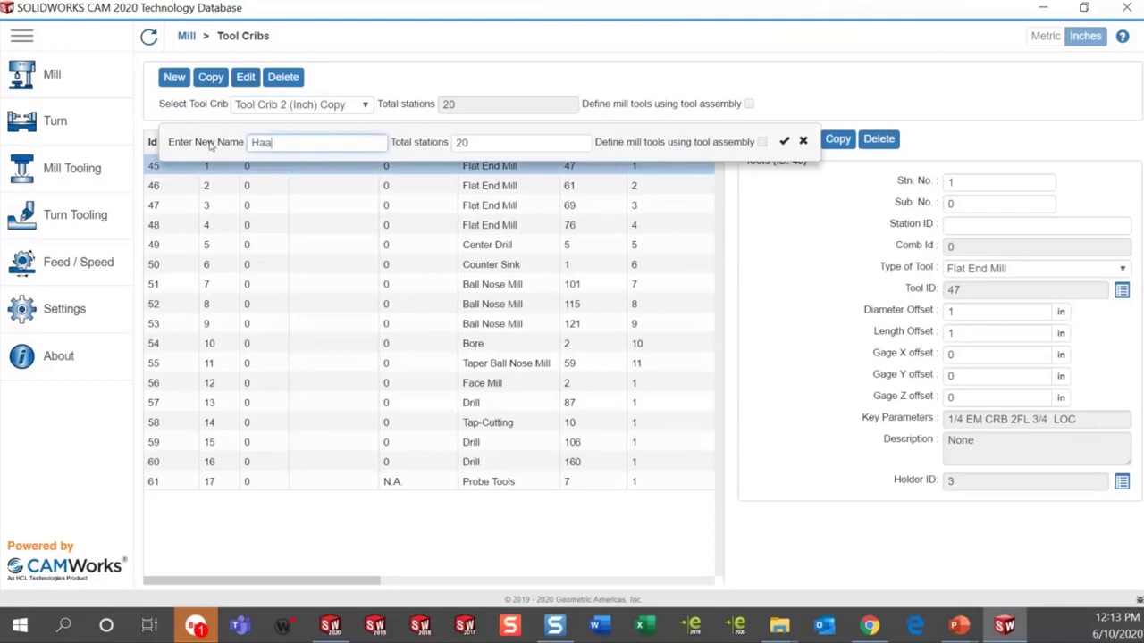
{"action": "type", "text": "s VF#"}
{"action": "key", "text": "BackSpace"}
{"action": "type", "text": "3"}
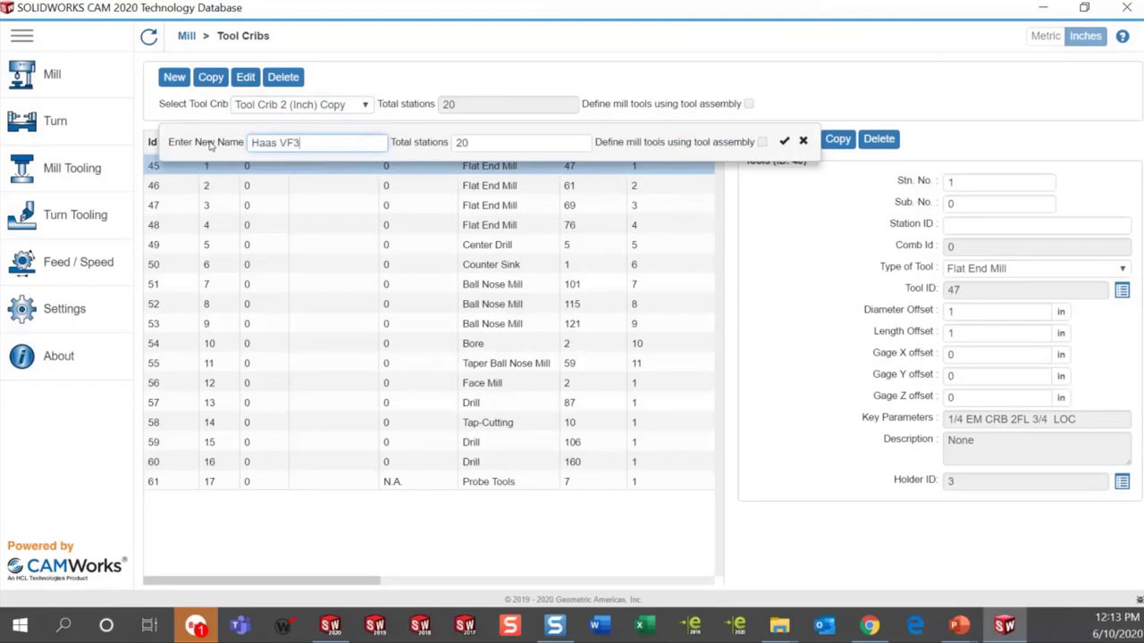
{"action": "left_click", "coordinate": [783, 143]}
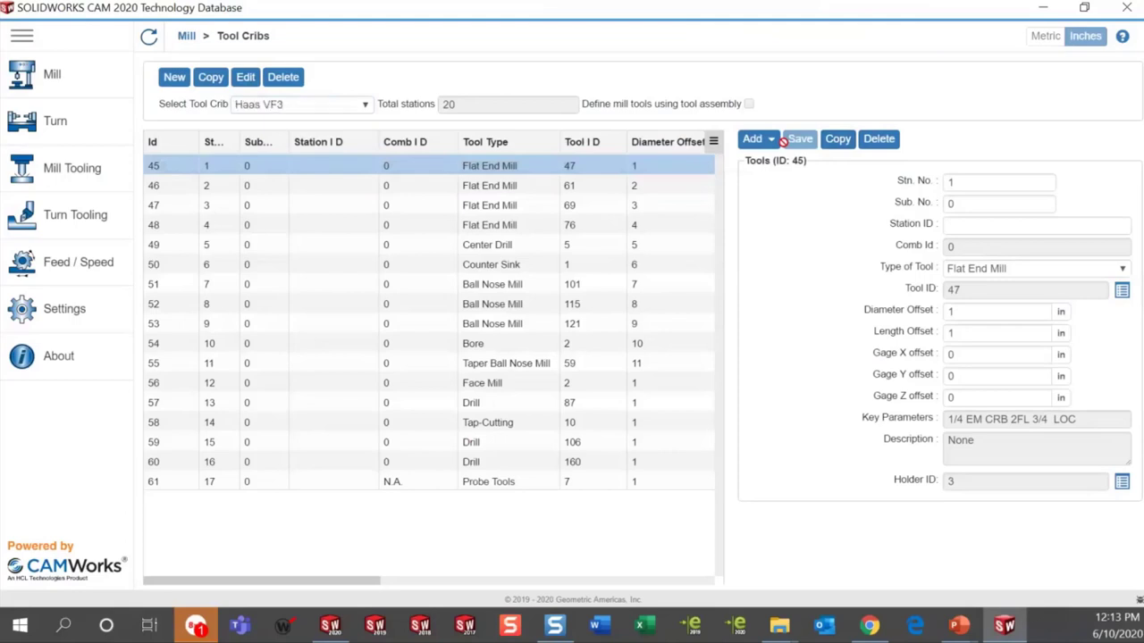
{"action": "left_click", "coordinate": [335, 104]}
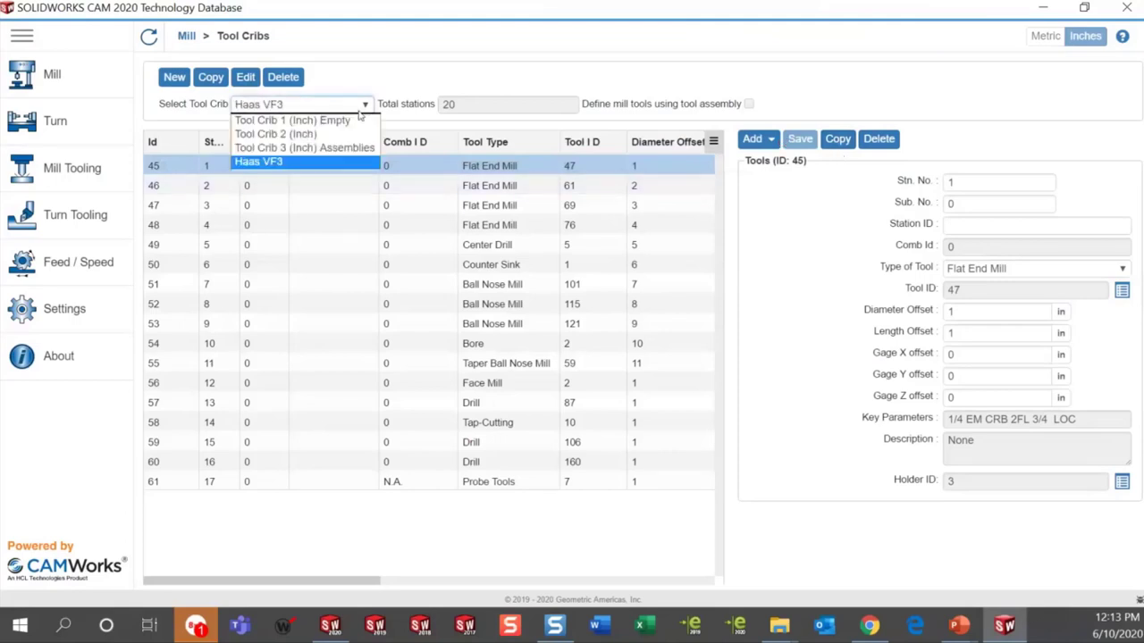
{"action": "left_click", "coordinate": [393, 482]}
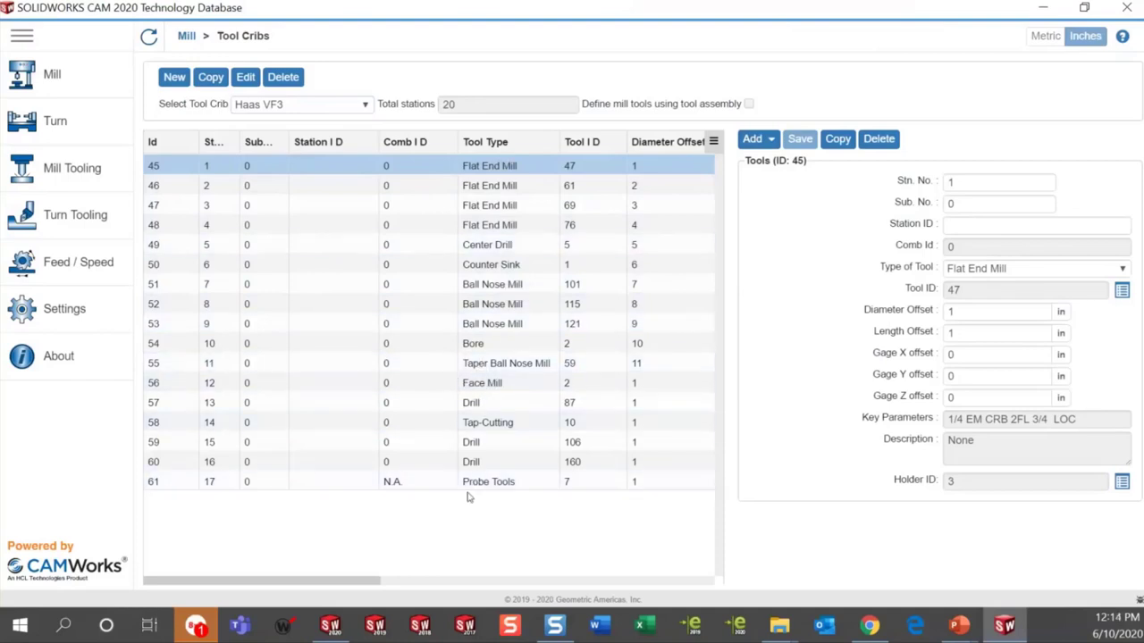
Widen the station number column and hide the Length Offset and Gage X, Y and Z Offset columns in the crib's tool table
{"action": "left_click_drag", "start_coordinate": [240, 143], "coordinate": [249, 143]}
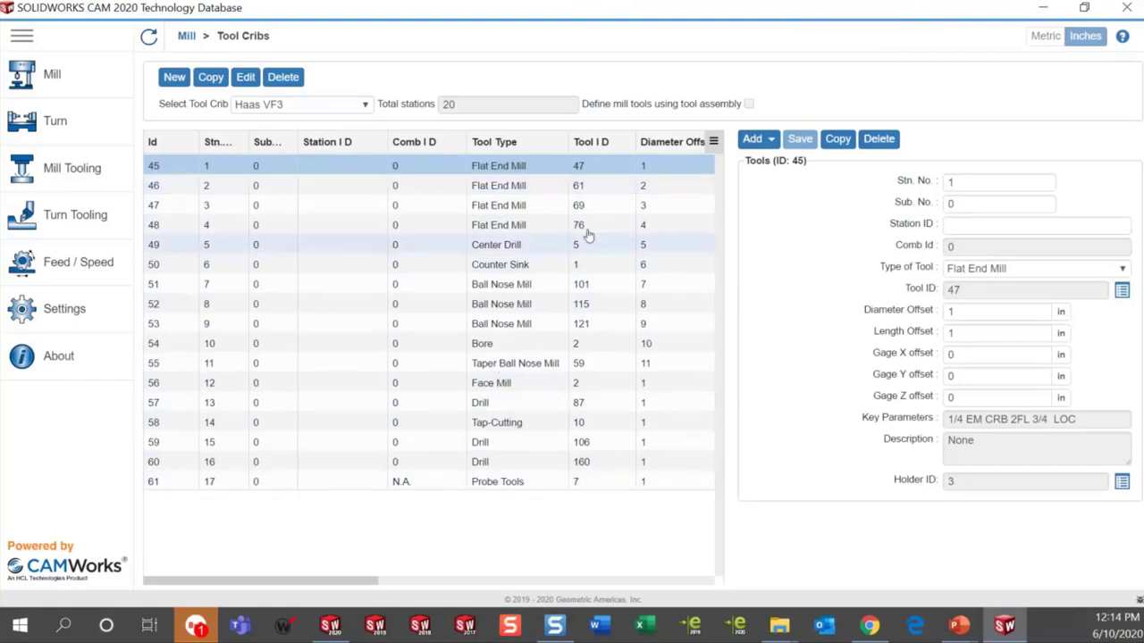
{"action": "left_click", "coordinate": [714, 143]}
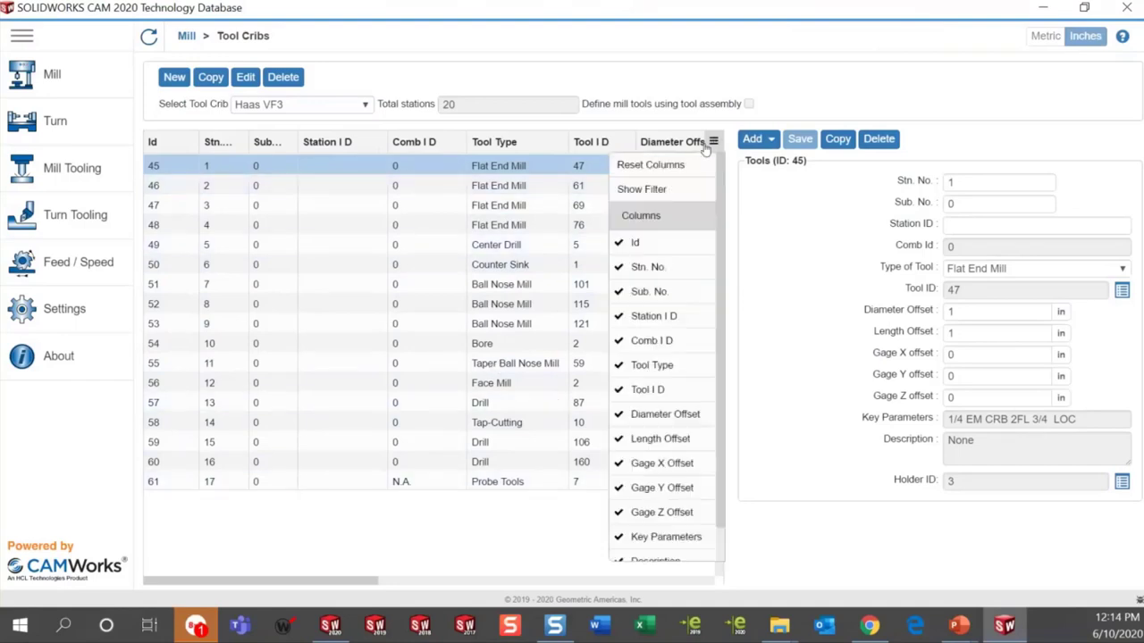
{"action": "scroll", "coordinate": [679, 286], "scroll_direction": "down", "scroll_amount": 1}
{"action": "scroll", "coordinate": [678, 290], "scroll_direction": "down", "scroll_amount": 1}
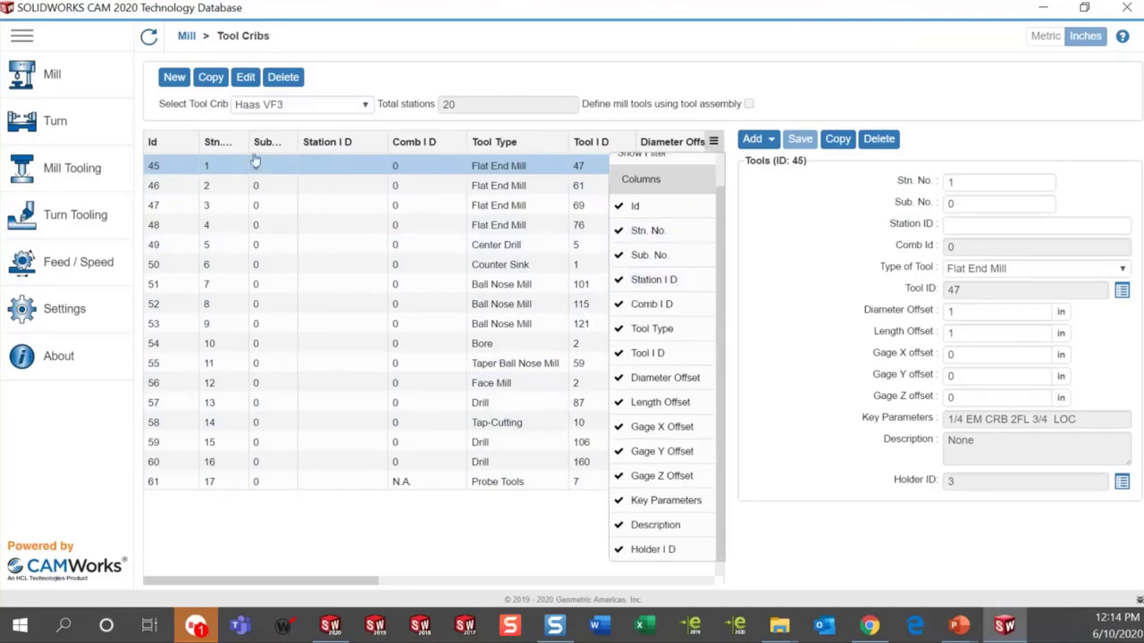
{"action": "left_click", "coordinate": [620, 430]}
{"action": "left_click", "coordinate": [618, 454]}
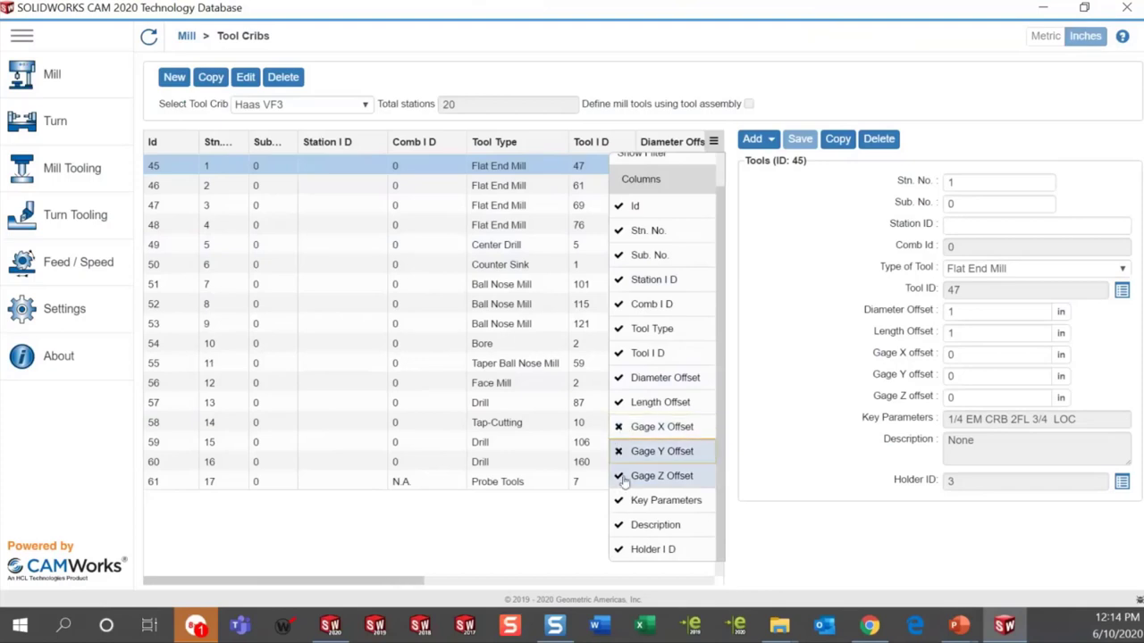
{"action": "left_click", "coordinate": [620, 477]}
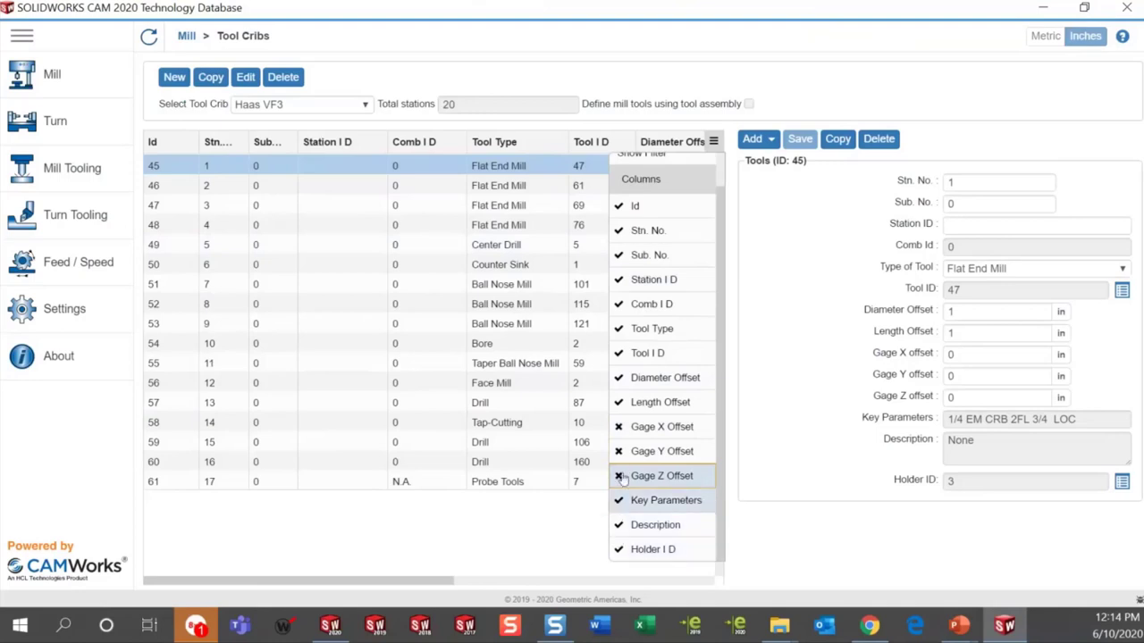
{"action": "left_click", "coordinate": [621, 403]}
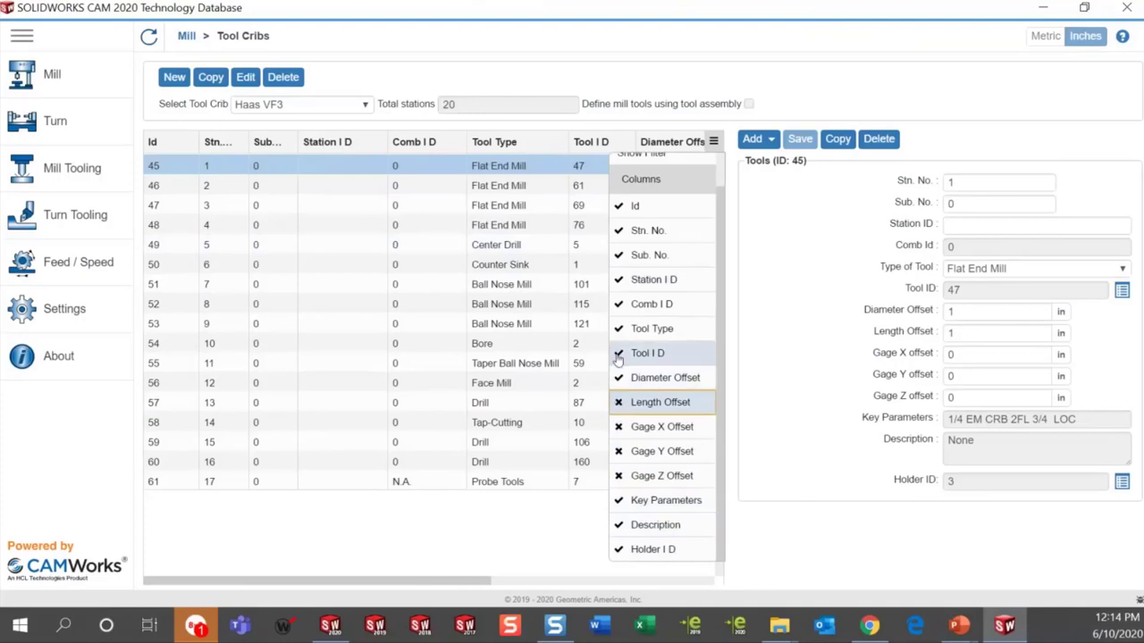
{"action": "left_click", "coordinate": [498, 517]}
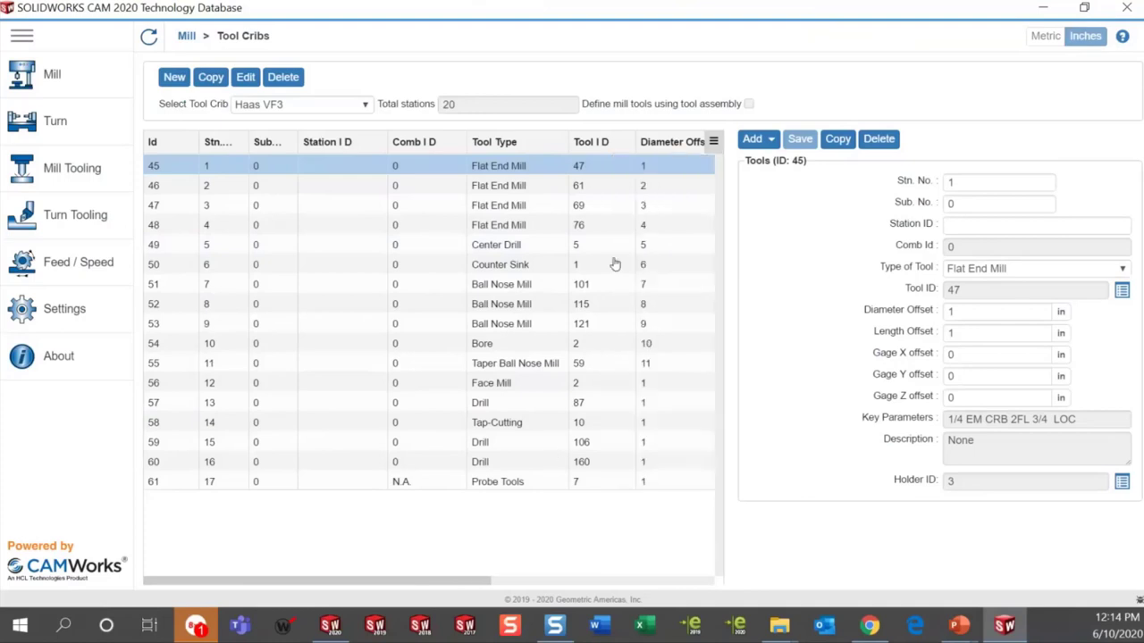
{"action": "left_click_drag", "start_coordinate": [467, 582], "coordinate": [697, 609]}
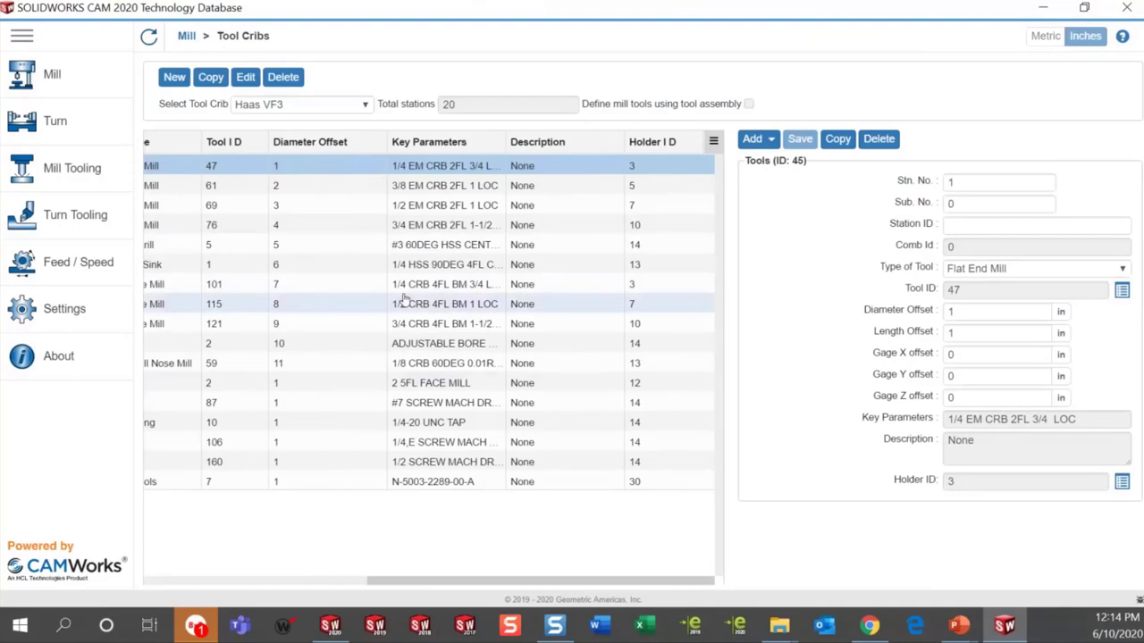
{"action": "left_click_drag", "start_coordinate": [377, 579], "coordinate": [148, 601]}
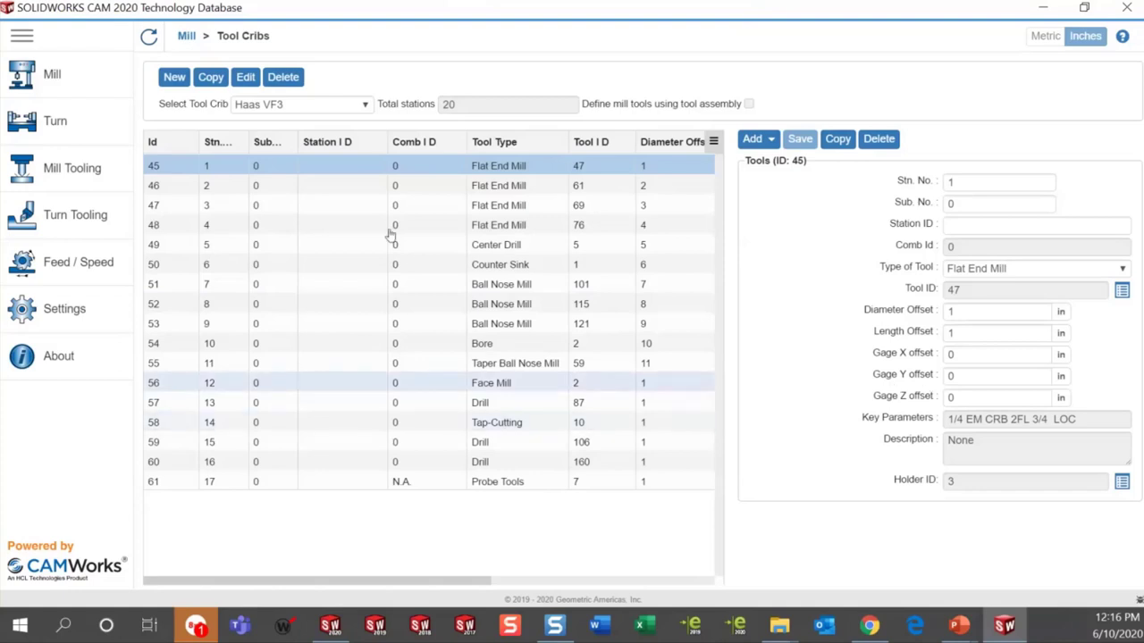
Add a KeyWay tool to the Haas VF3 crib, using a duplicate of the No. 812 CRB Keyway cutter with 1.5 in diameter
{"action": "left_click", "coordinate": [753, 143]}
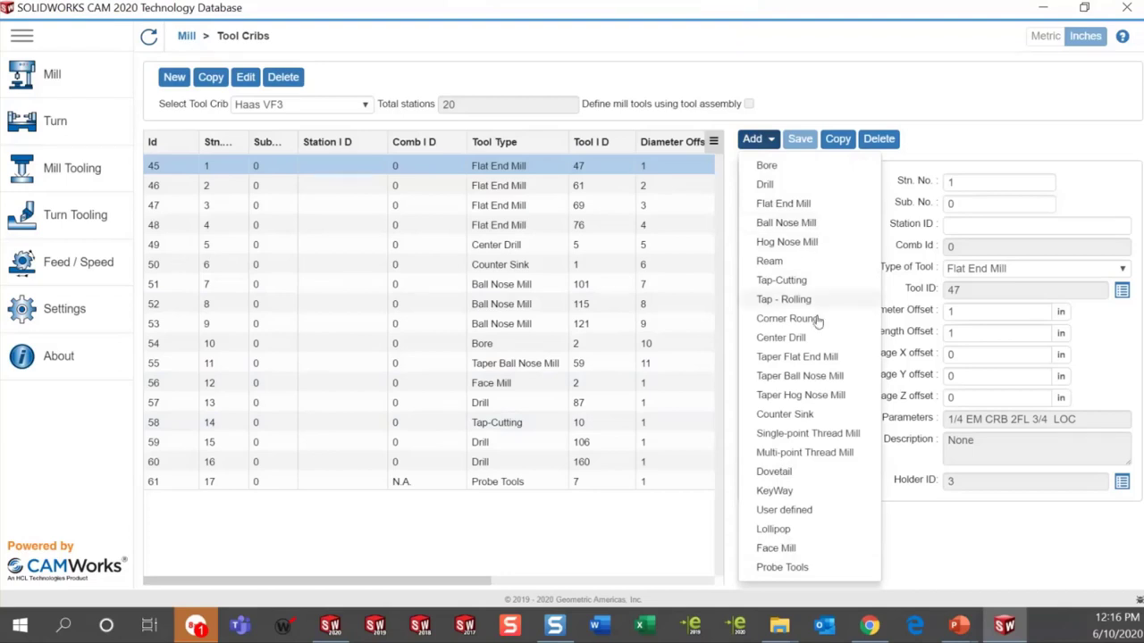
{"action": "left_click", "coordinate": [774, 490]}
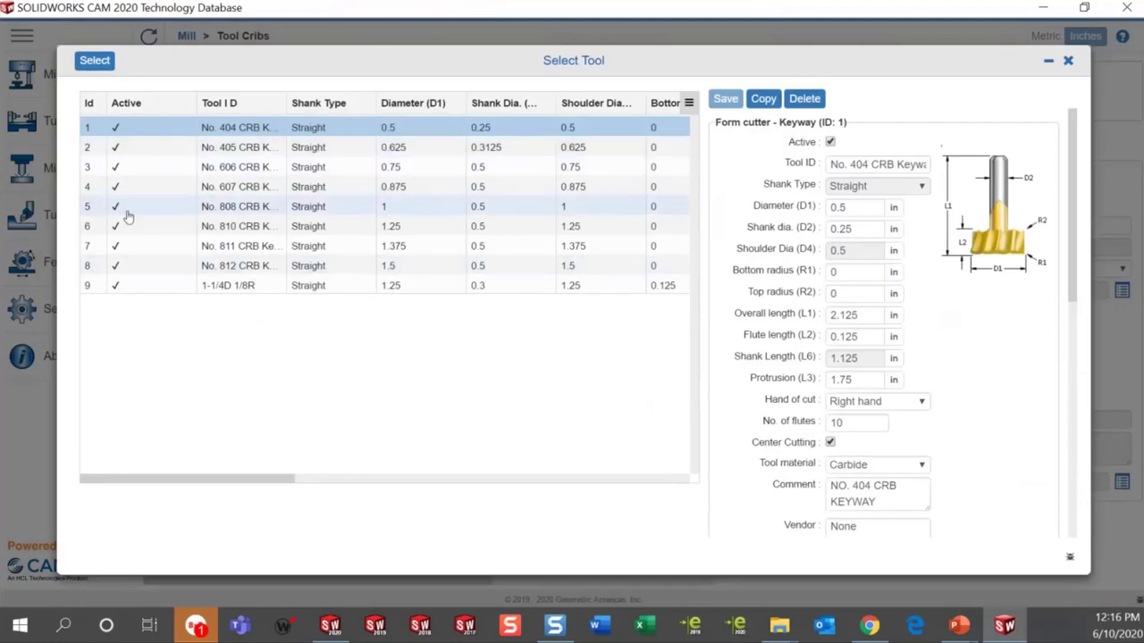
{"action": "left_click", "coordinate": [89, 265]}
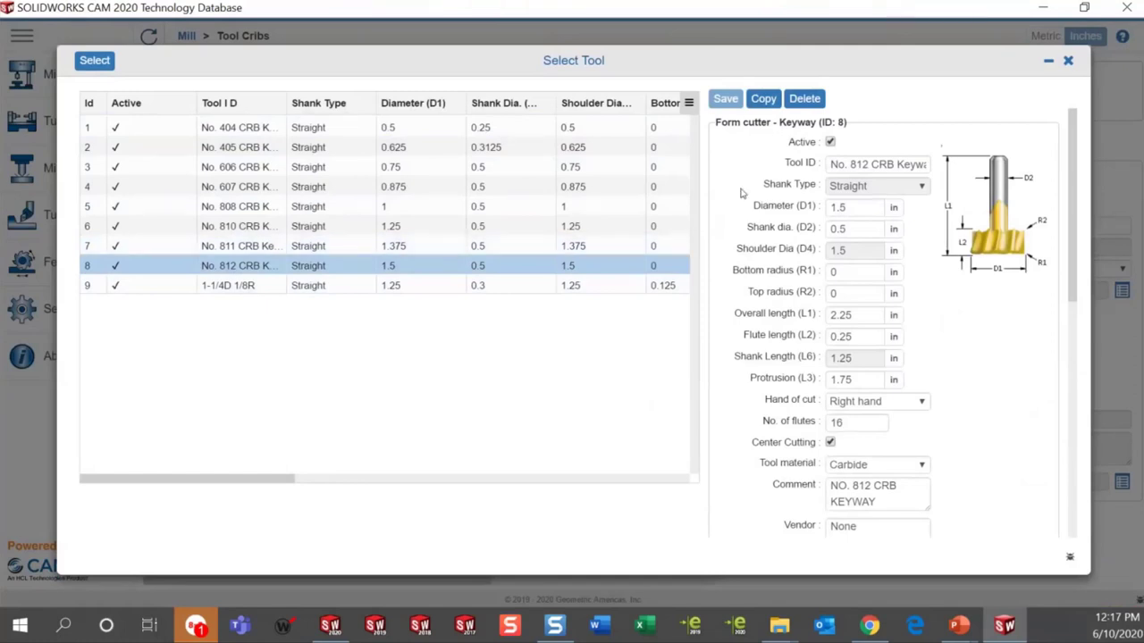
{"action": "left_click", "coordinate": [763, 99]}
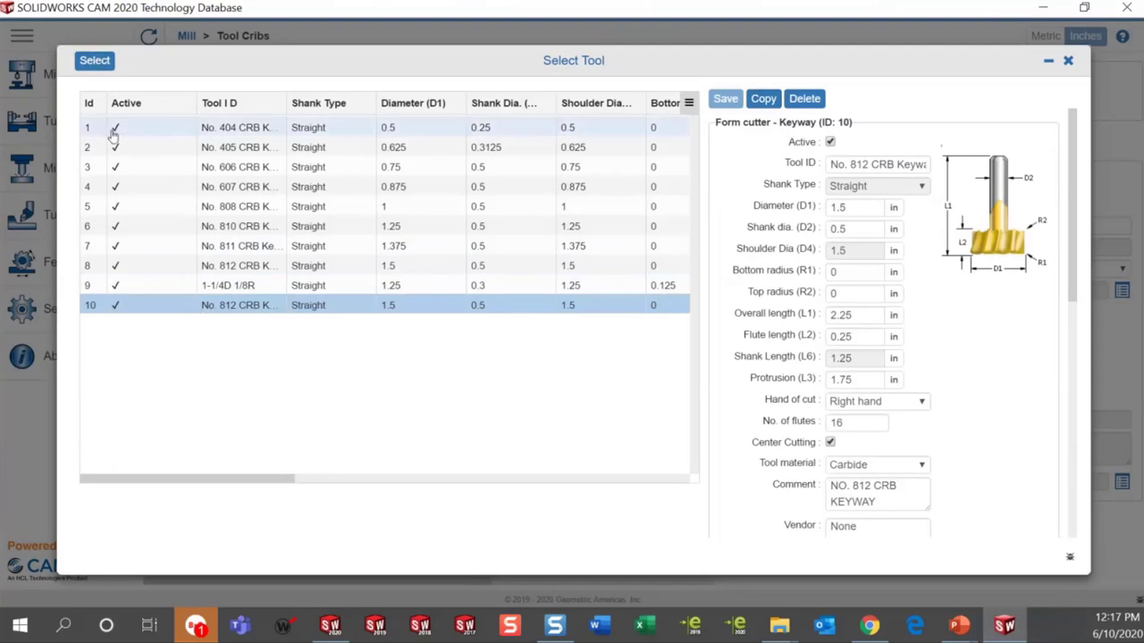
{"action": "left_click", "coordinate": [101, 66]}
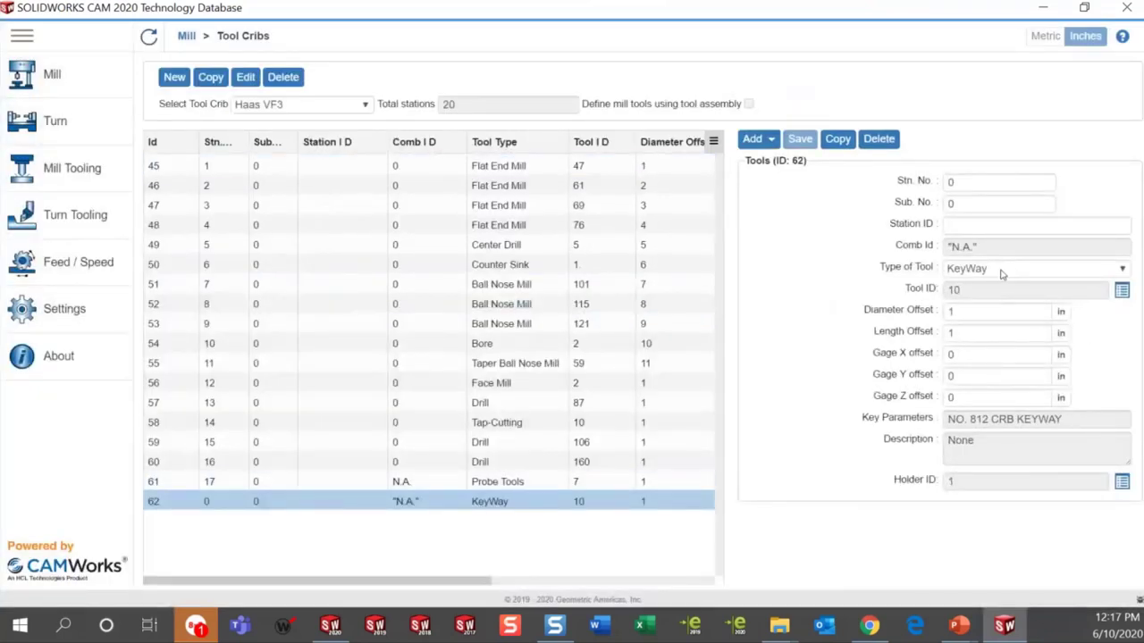
Assign the new KeyWay tool to station number 18, keep its sub number and tool type, and save it
{"action": "left_click", "coordinate": [1041, 183]}
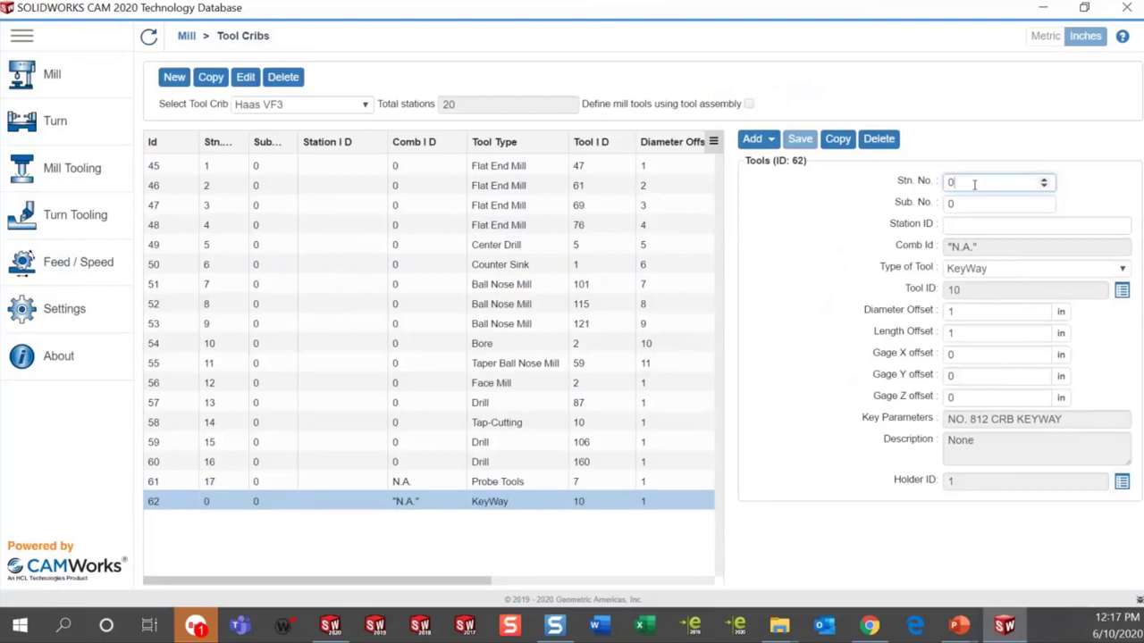
{"action": "key", "text": "BackSpace"}
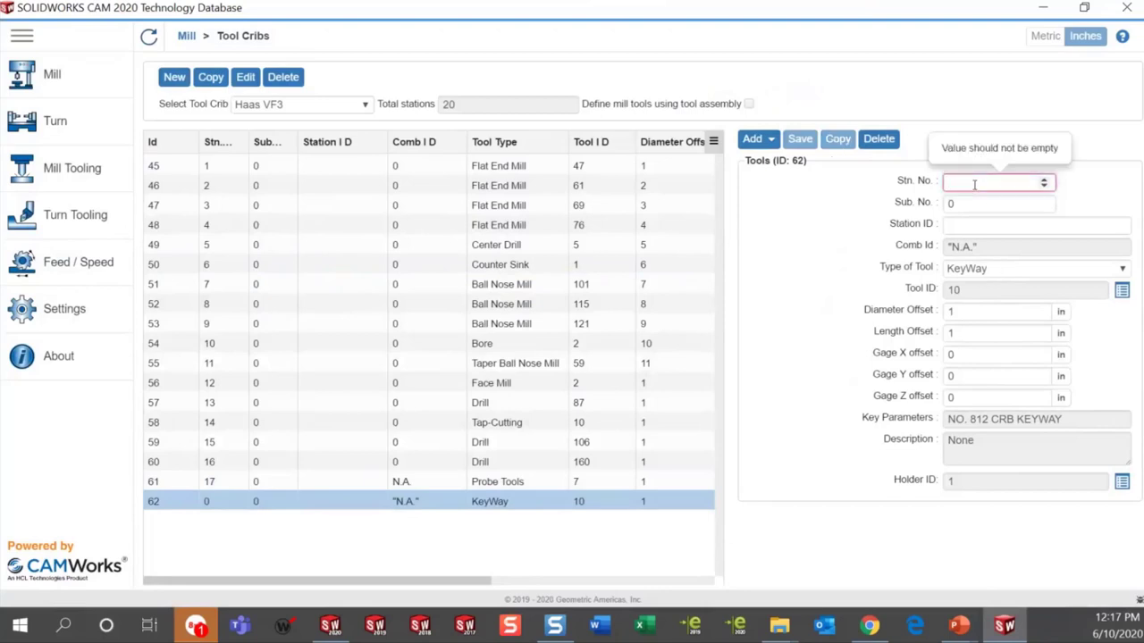
{"action": "type", "text": "18"}
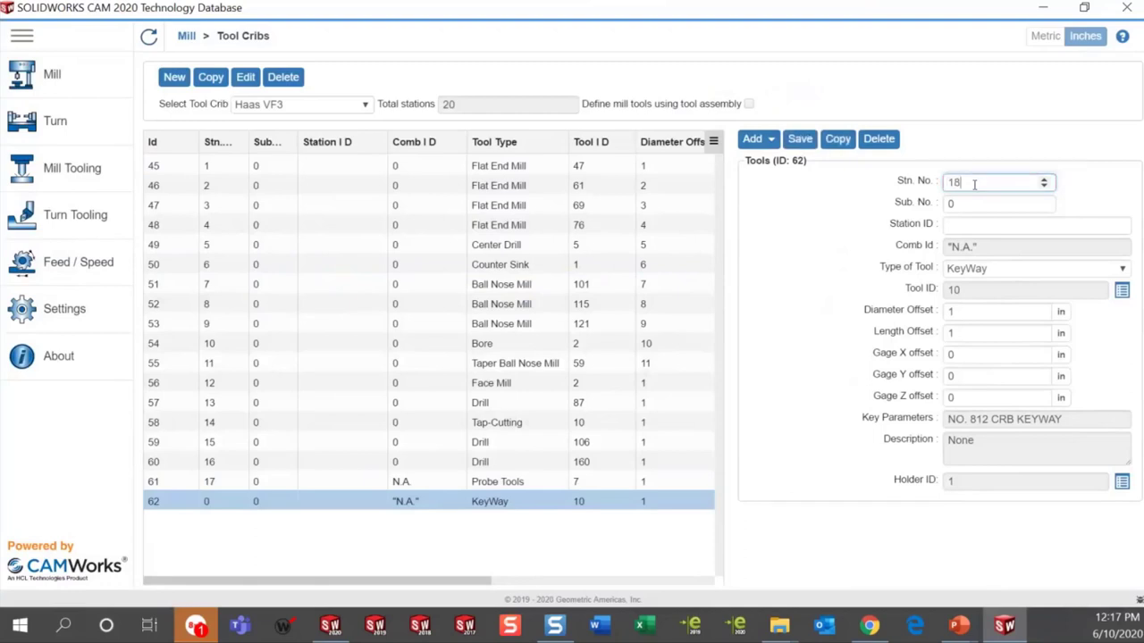
{"action": "left_click", "coordinate": [965, 203]}
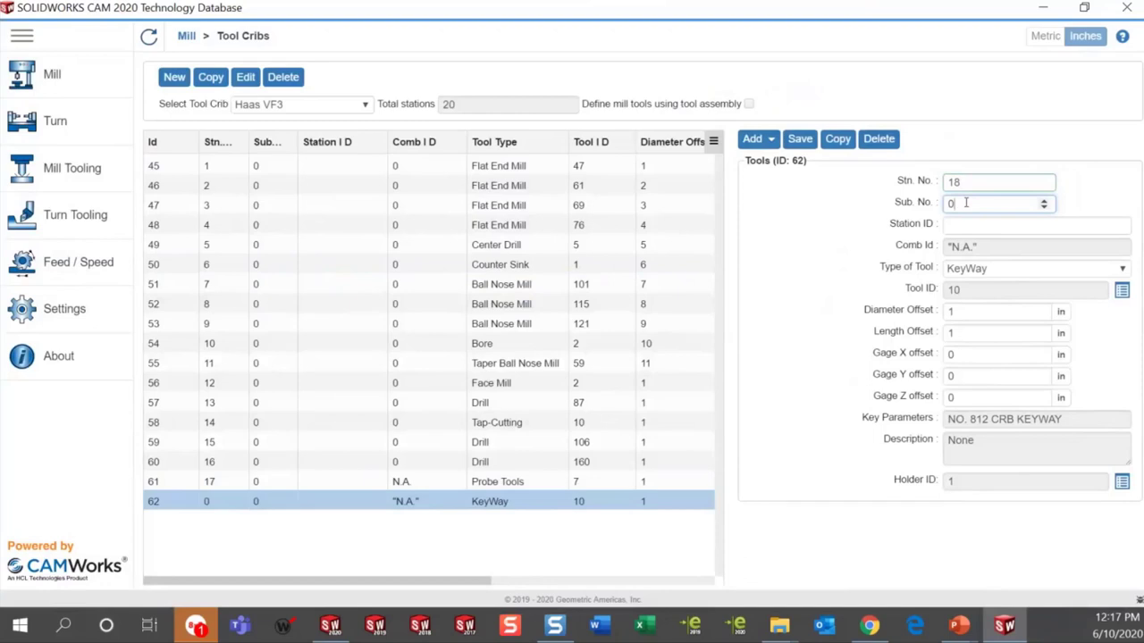
{"action": "left_click", "coordinate": [961, 226]}
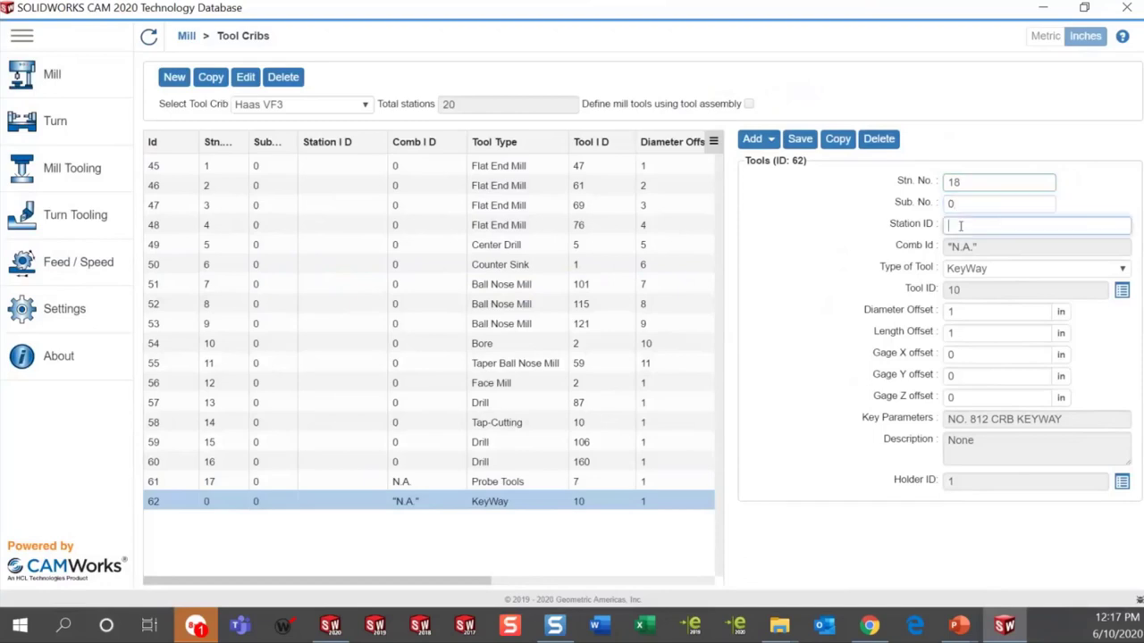
{"action": "left_click", "coordinate": [996, 270]}
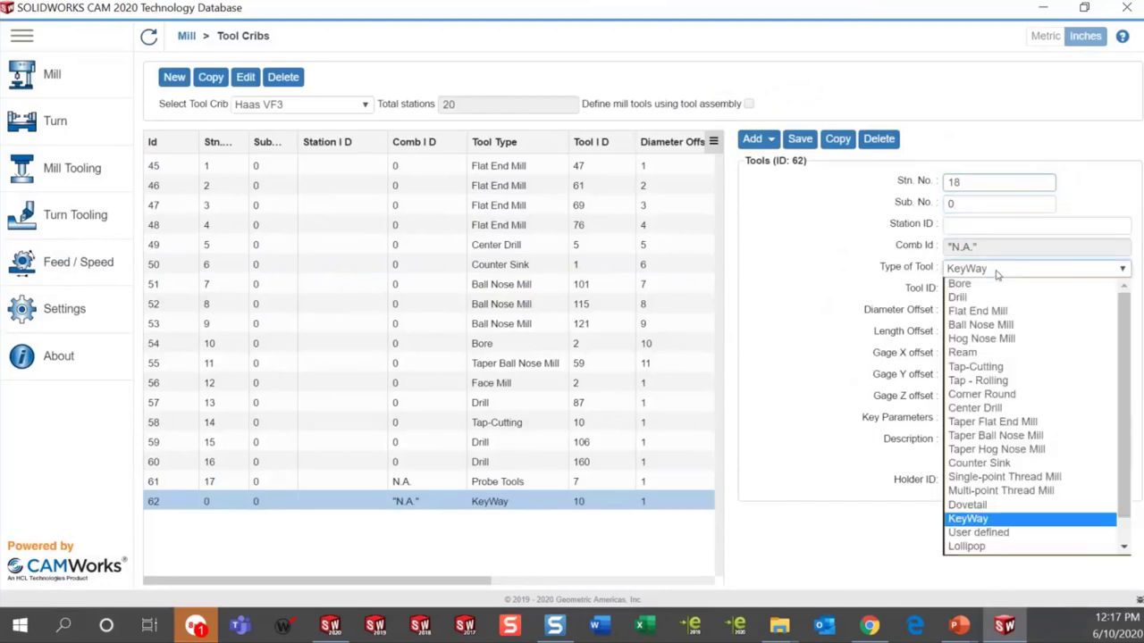
{"action": "left_click", "coordinate": [975, 271]}
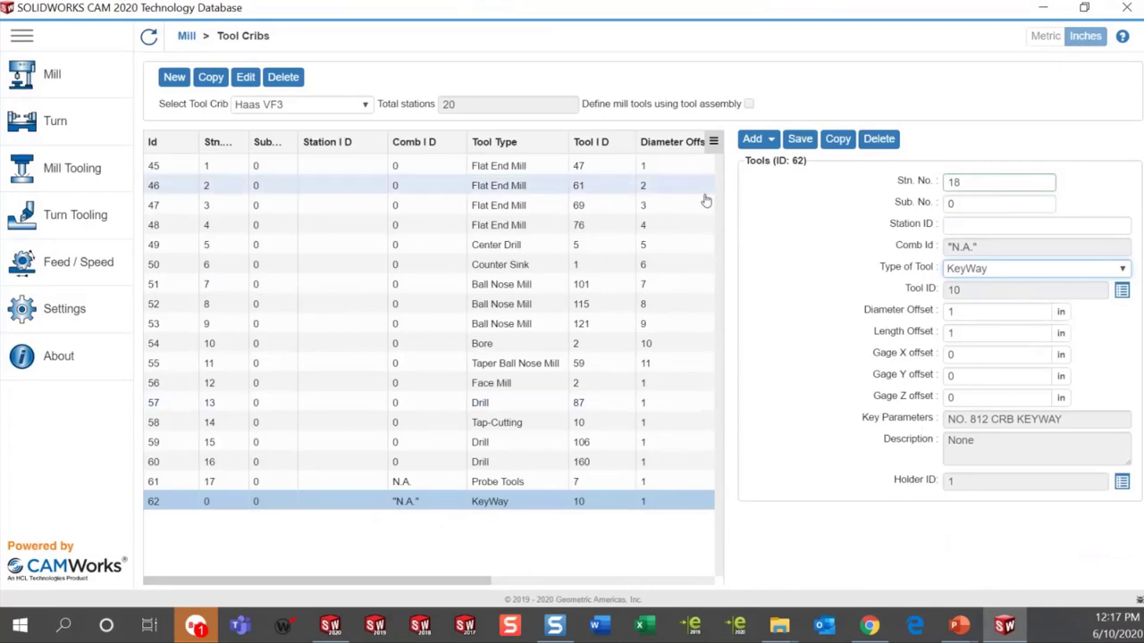
{"action": "left_click", "coordinate": [801, 141]}
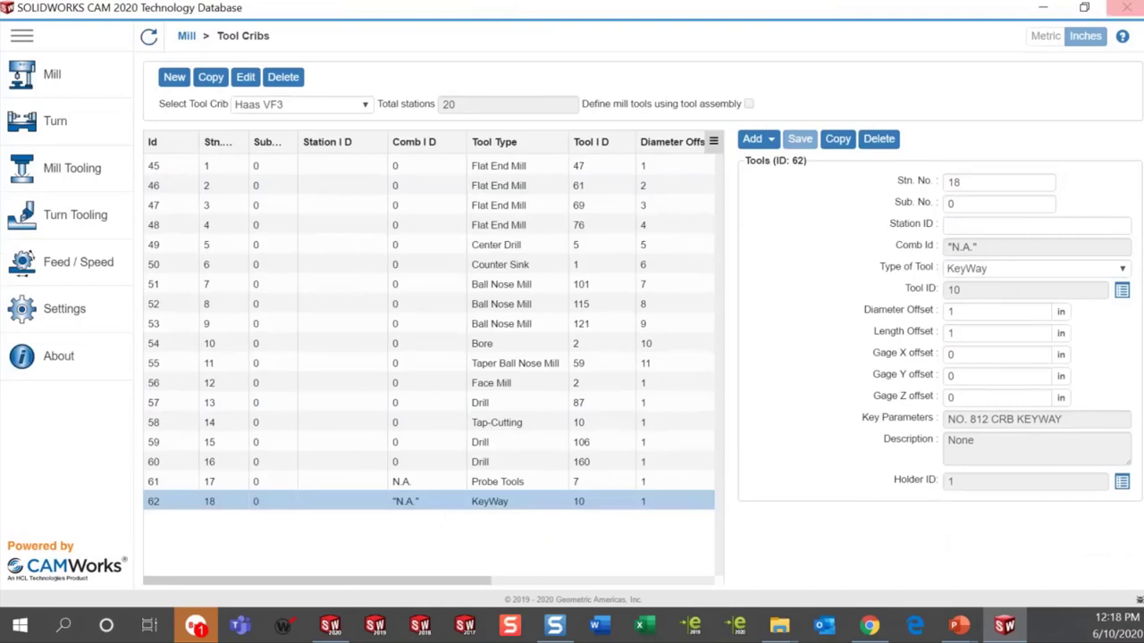
Add a Lollipop tool to the Haas VF3 crib using the 3/8 CRB LOL cutter
{"action": "left_click", "coordinate": [752, 140]}
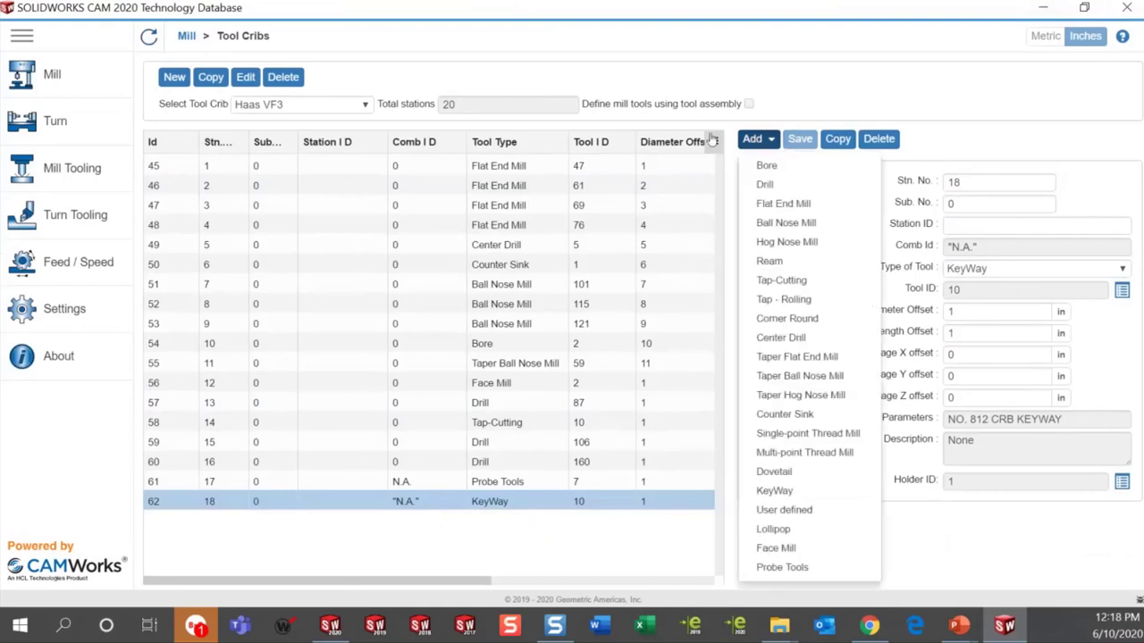
{"action": "left_click", "coordinate": [772, 530]}
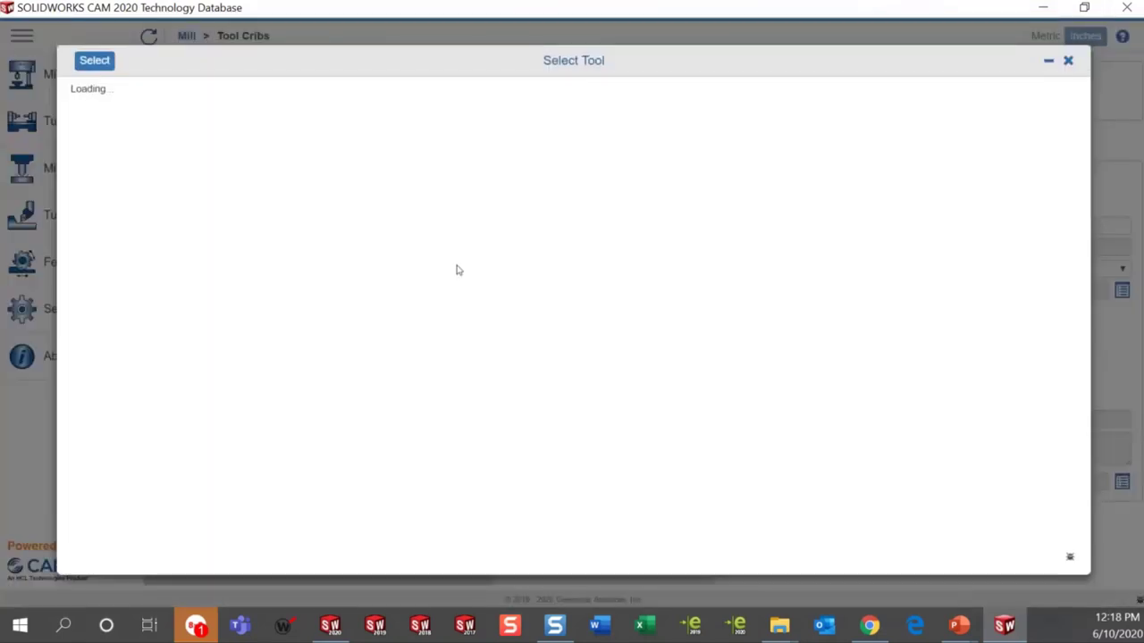
{"action": "left_click", "coordinate": [154, 210]}
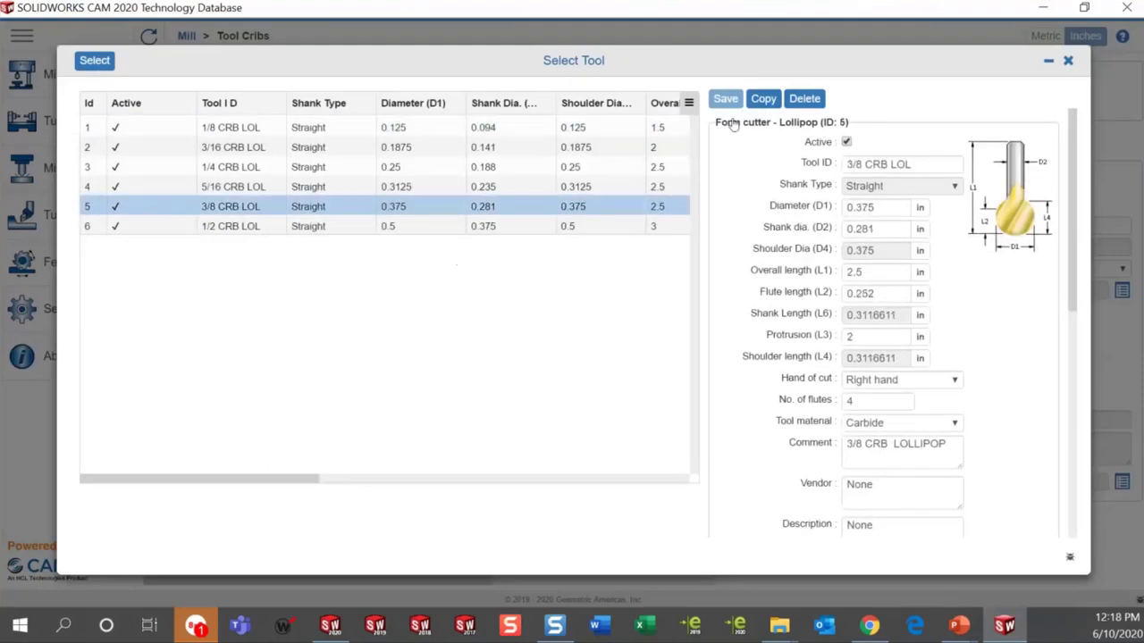
{"action": "left_click", "coordinate": [93, 61]}
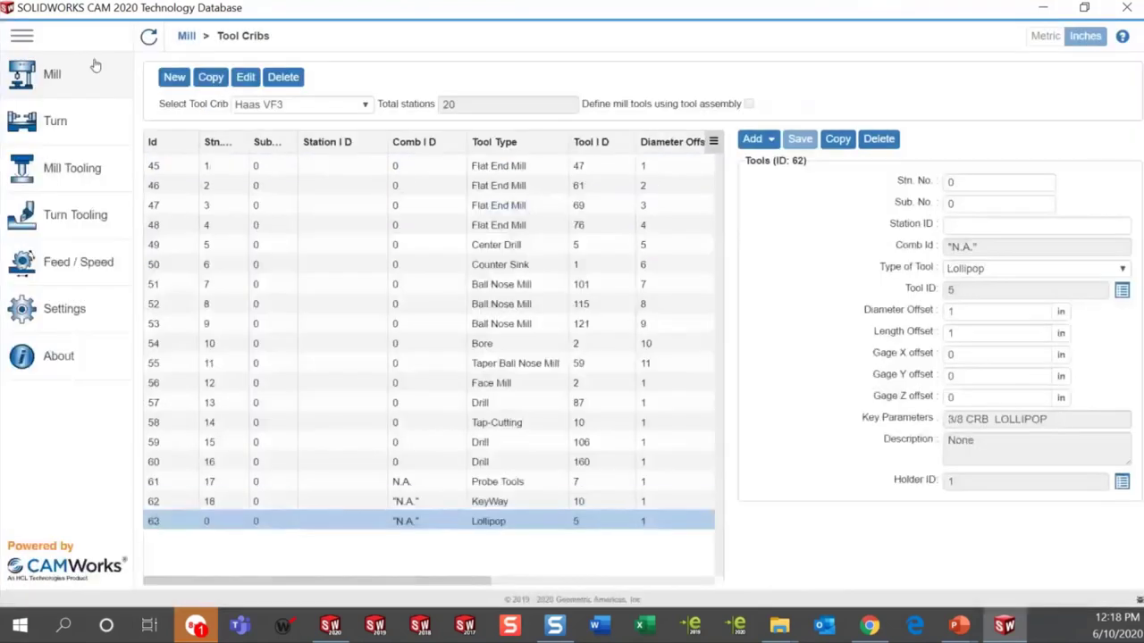
{"action": "left_click", "coordinate": [761, 141]}
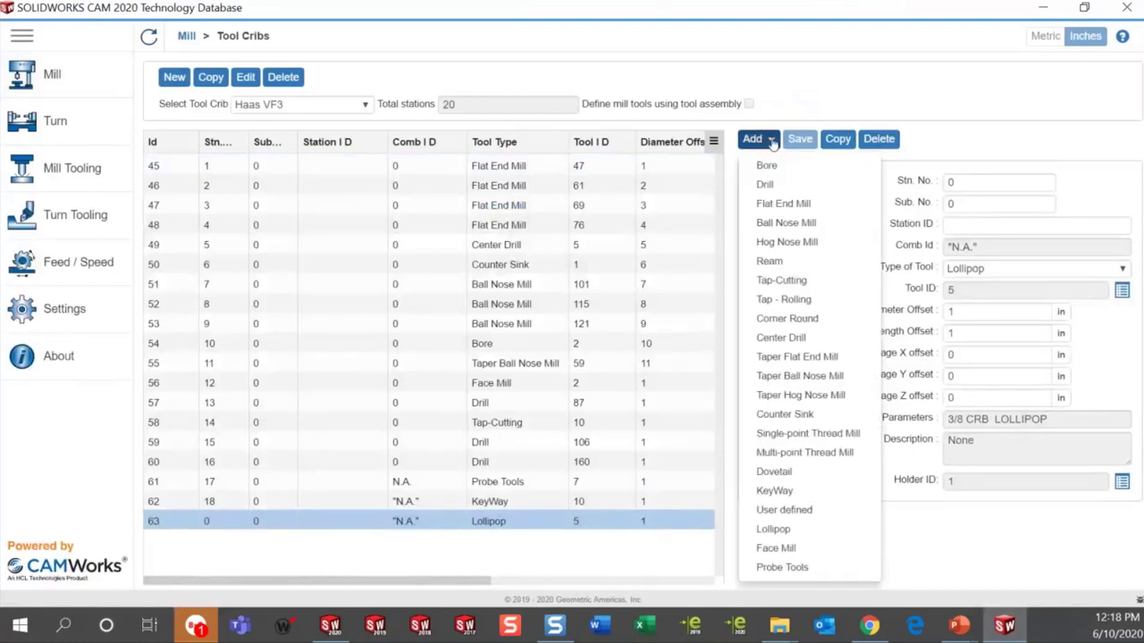
{"action": "left_click", "coordinate": [416, 89]}
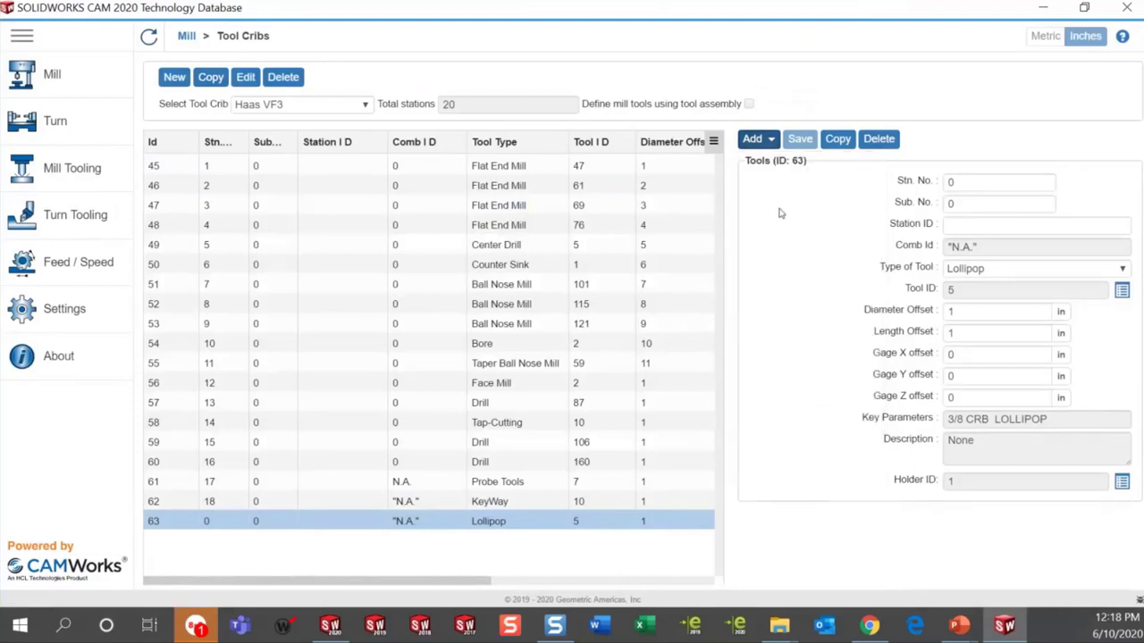
Assign the new Lollipop tool to station number 19, keep its tool type, and save it
{"action": "left_click", "coordinate": [959, 183]}
{"action": "key", "text": "BackSpace"}
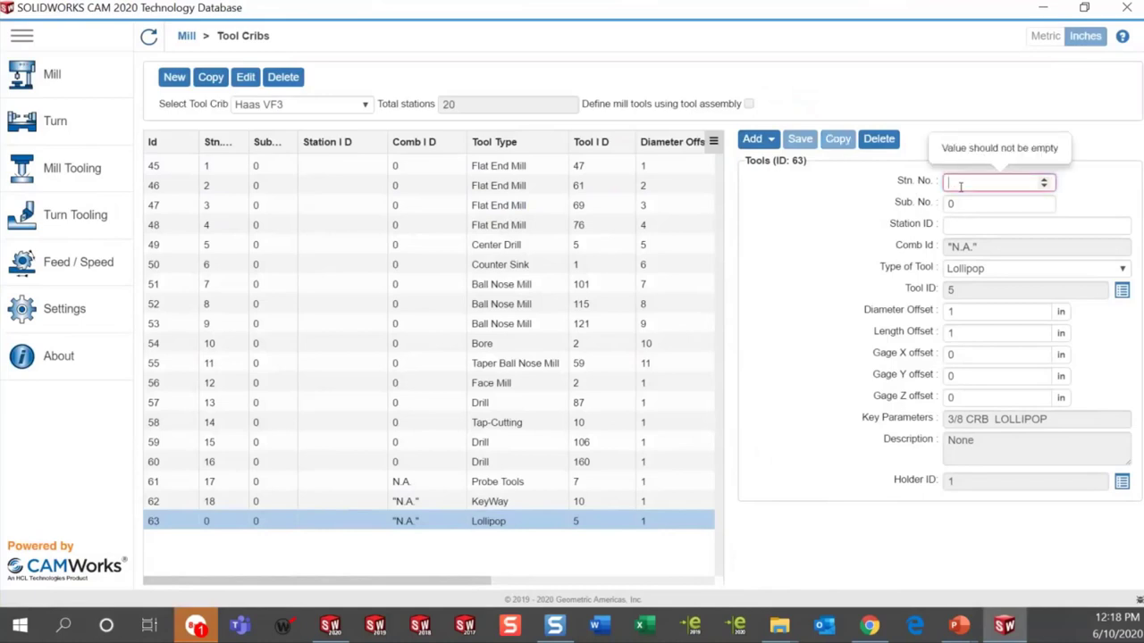
{"action": "type", "text": "19"}
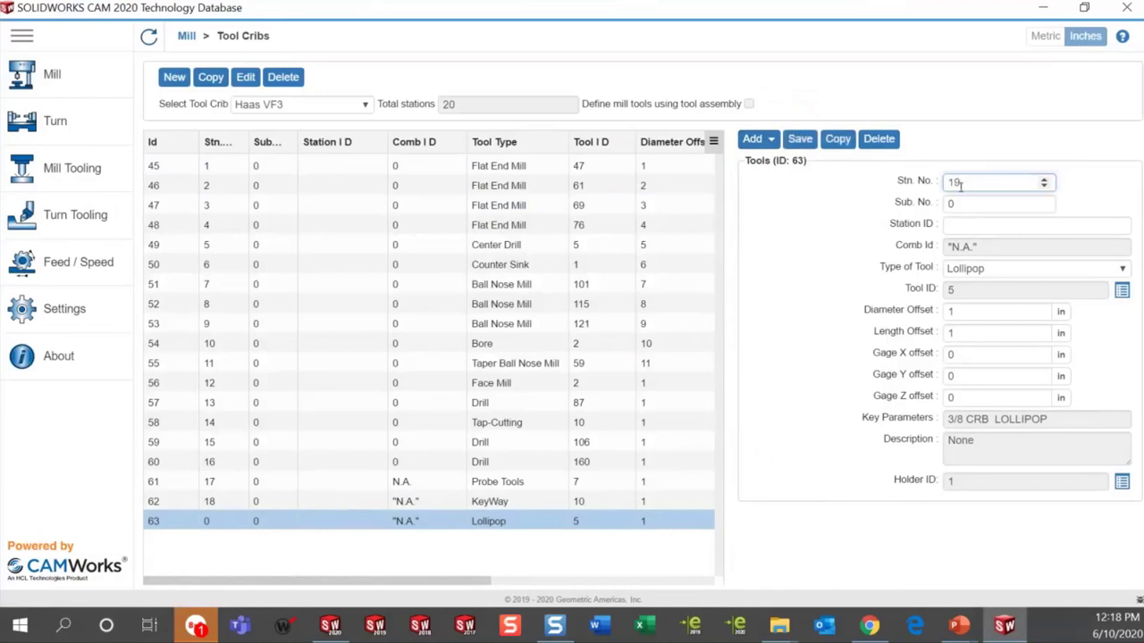
{"action": "left_click", "coordinate": [1003, 268]}
{"action": "left_click", "coordinate": [840, 284]}
{"action": "left_click", "coordinate": [800, 140]}
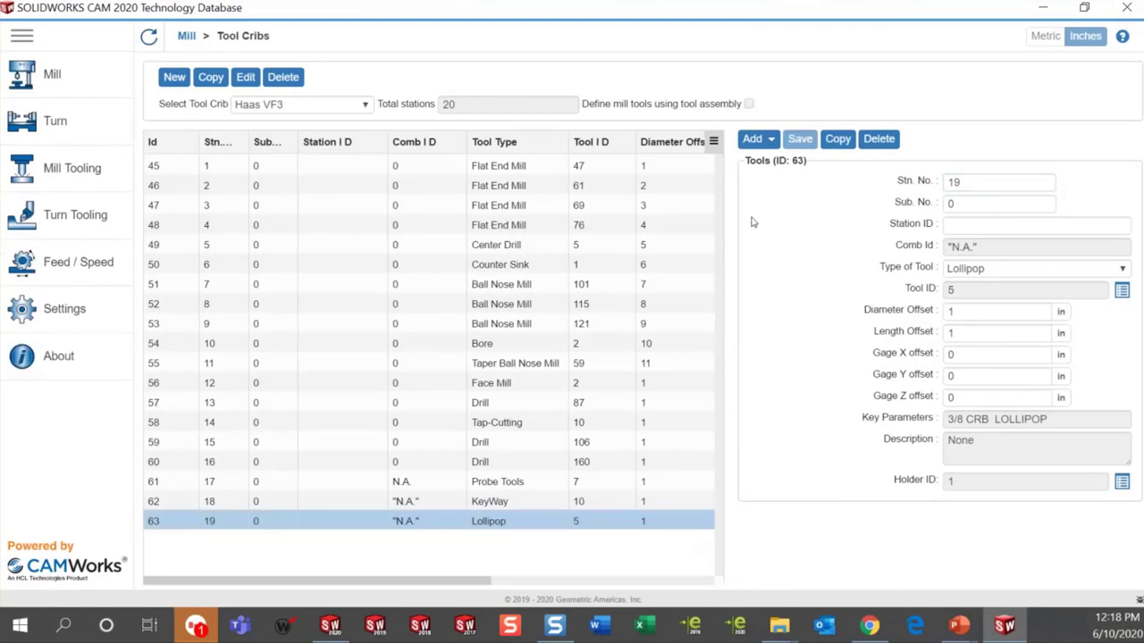
Add a Center Drill tool to the Haas VF3 crib using the active 5/8 x 90DEG spot drill
{"action": "left_click", "coordinate": [753, 140]}
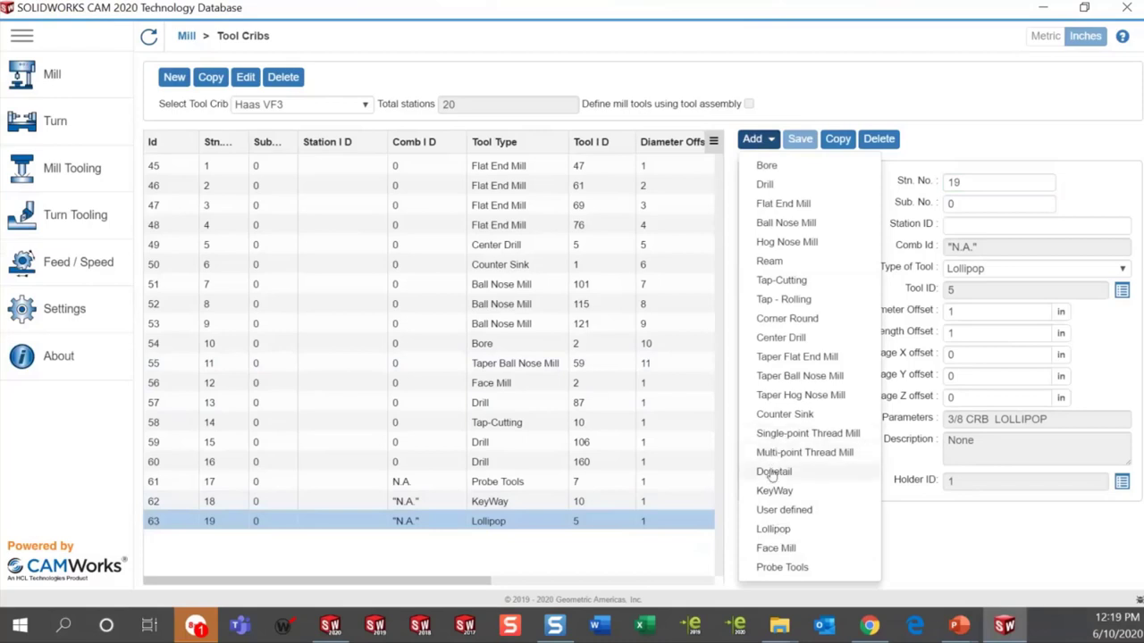
{"action": "left_click", "coordinate": [780, 337]}
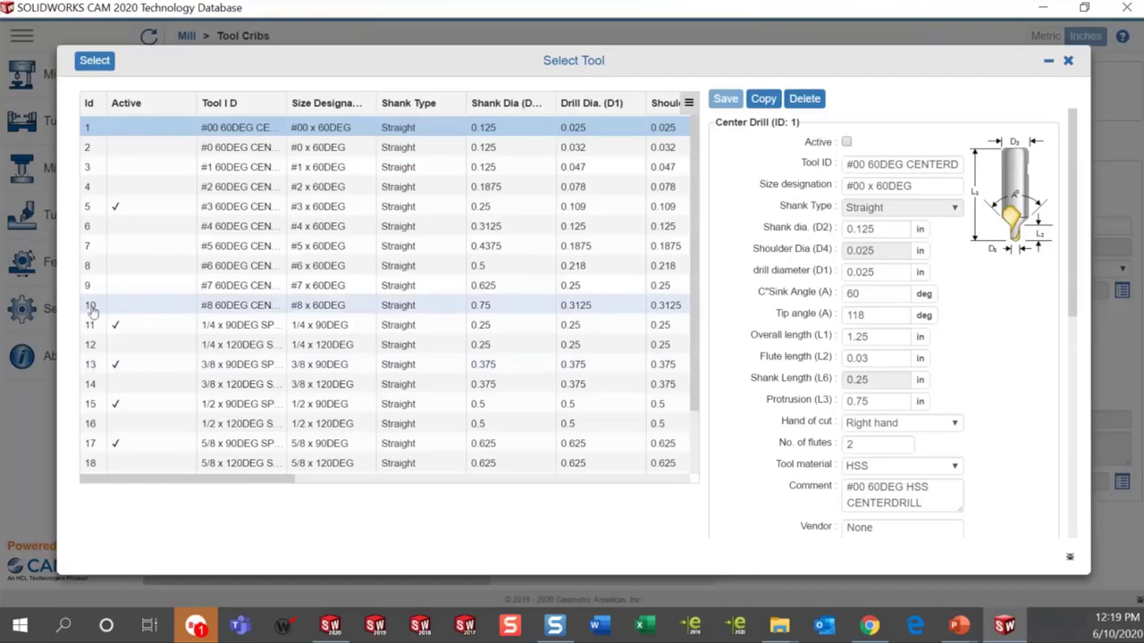
{"action": "left_click", "coordinate": [139, 313]}
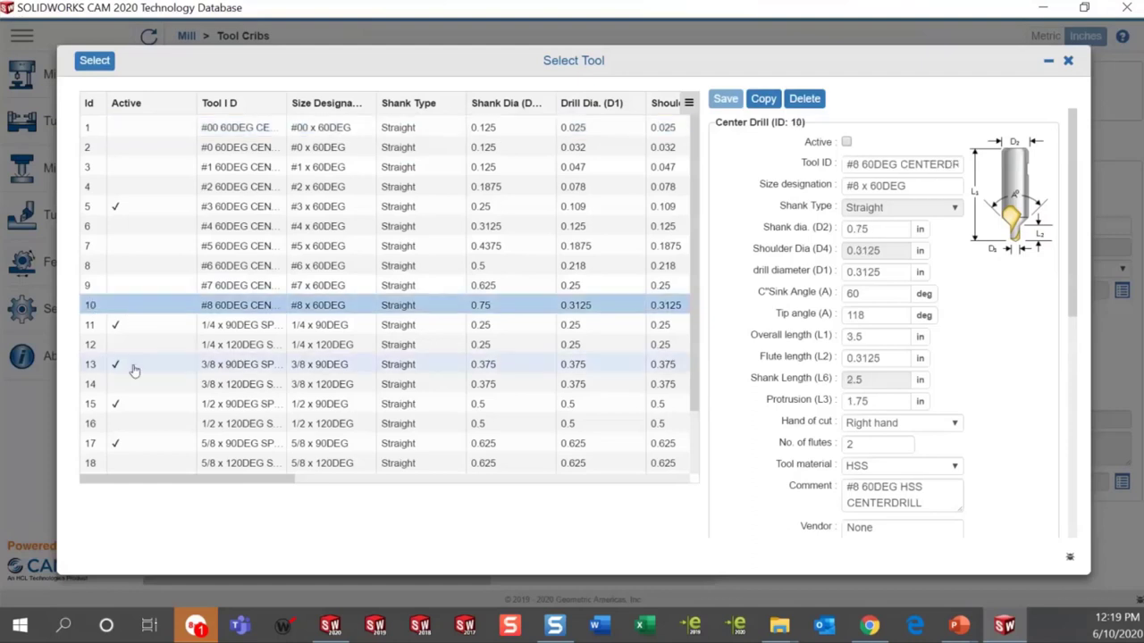
{"action": "left_click", "coordinate": [139, 445]}
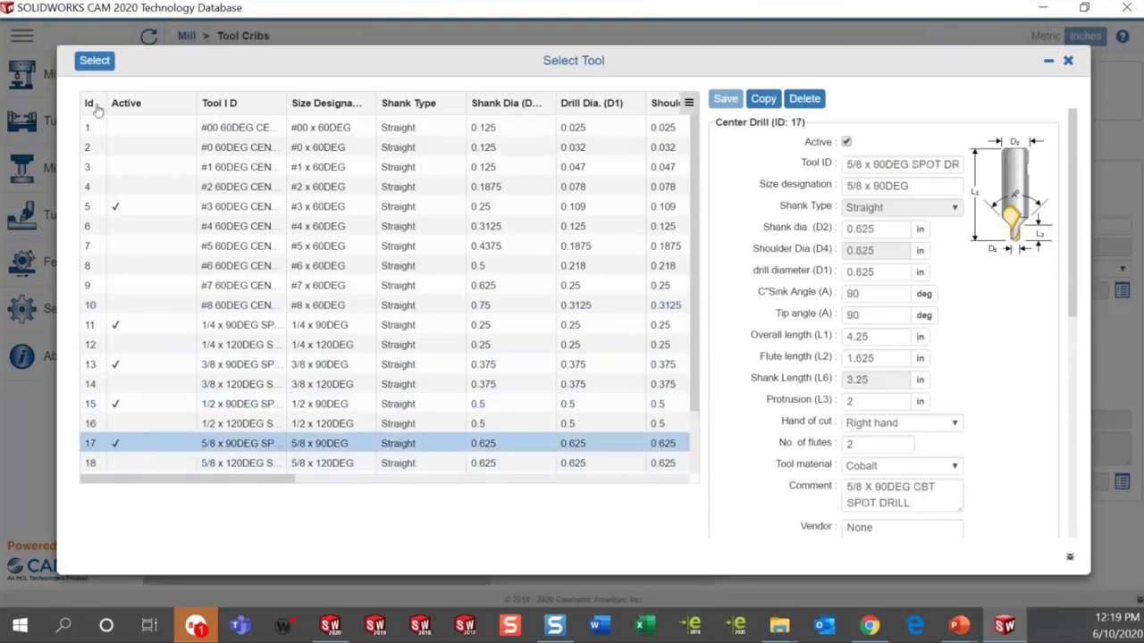
{"action": "left_click", "coordinate": [95, 61]}
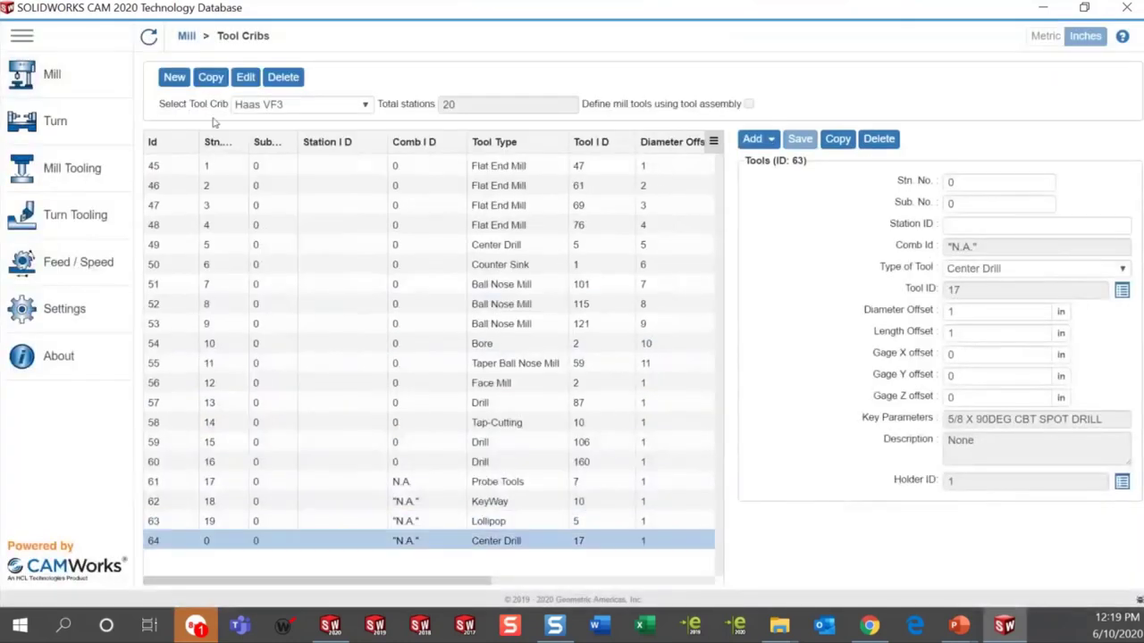
Assign the new Center Drill tool to station number 20 and save it
{"action": "left_click", "coordinate": [962, 185]}
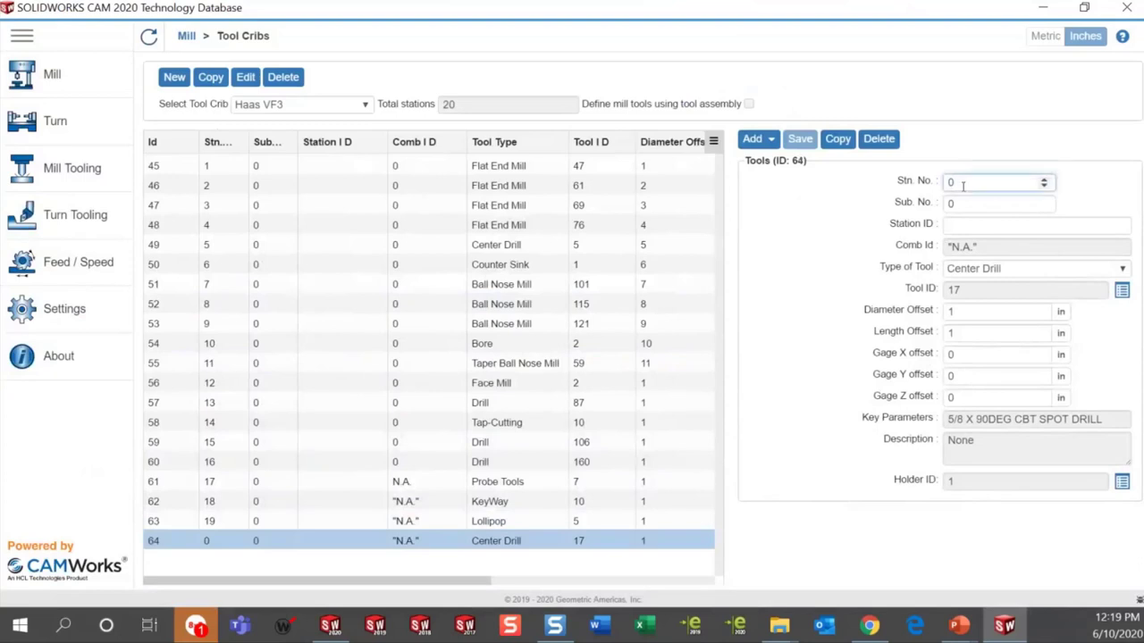
{"action": "key", "text": "BackSpace"}
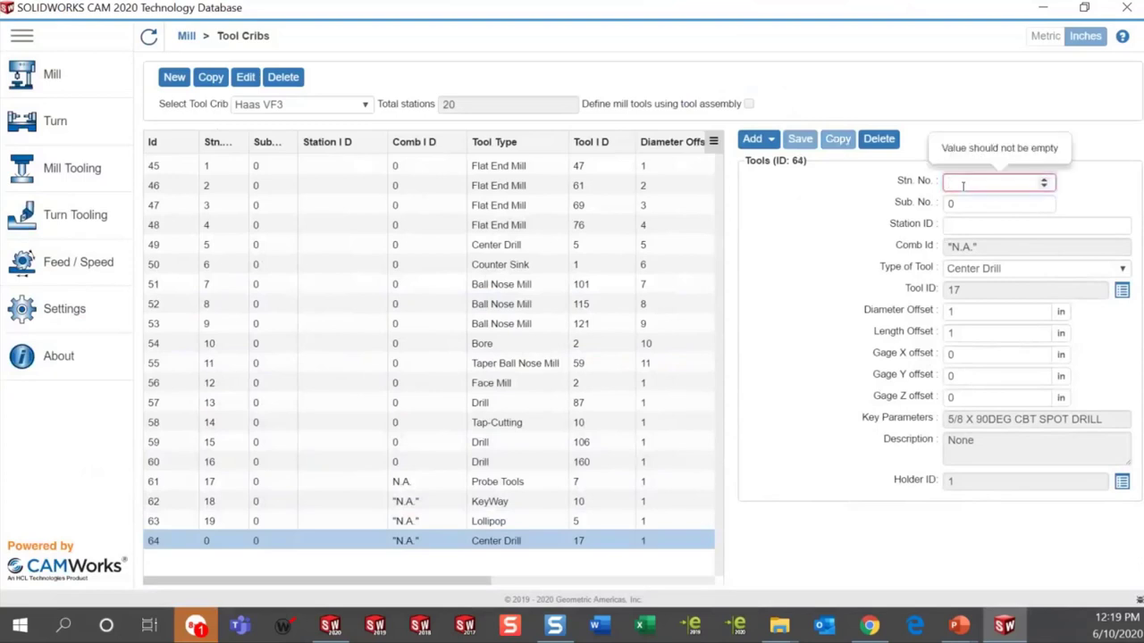
{"action": "type", "text": "20"}
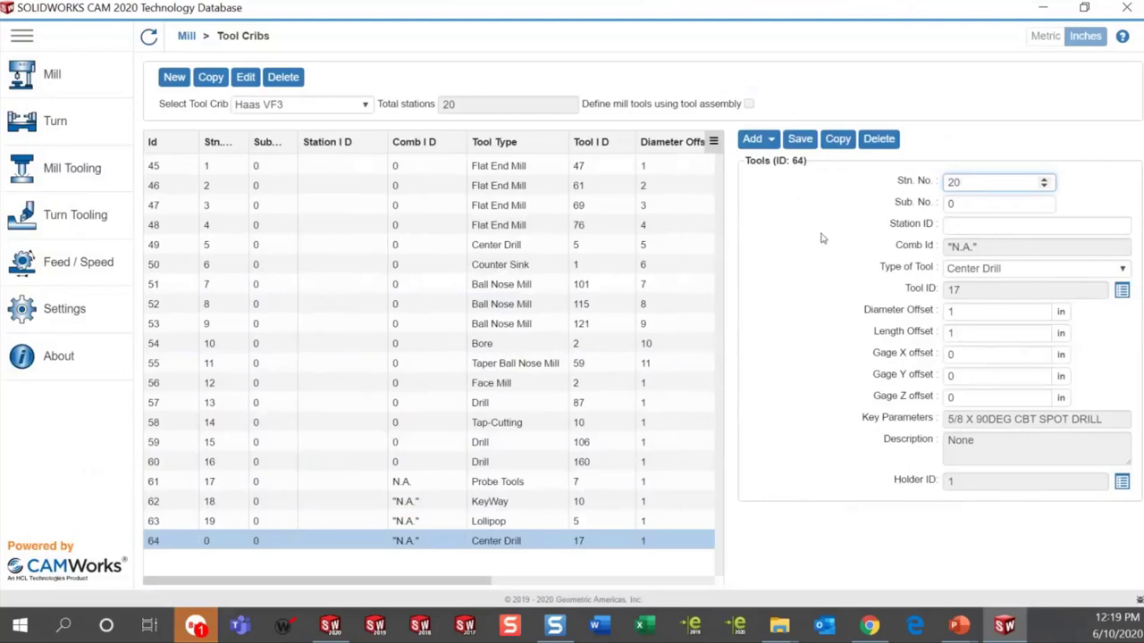
{"action": "left_click", "coordinate": [801, 138]}
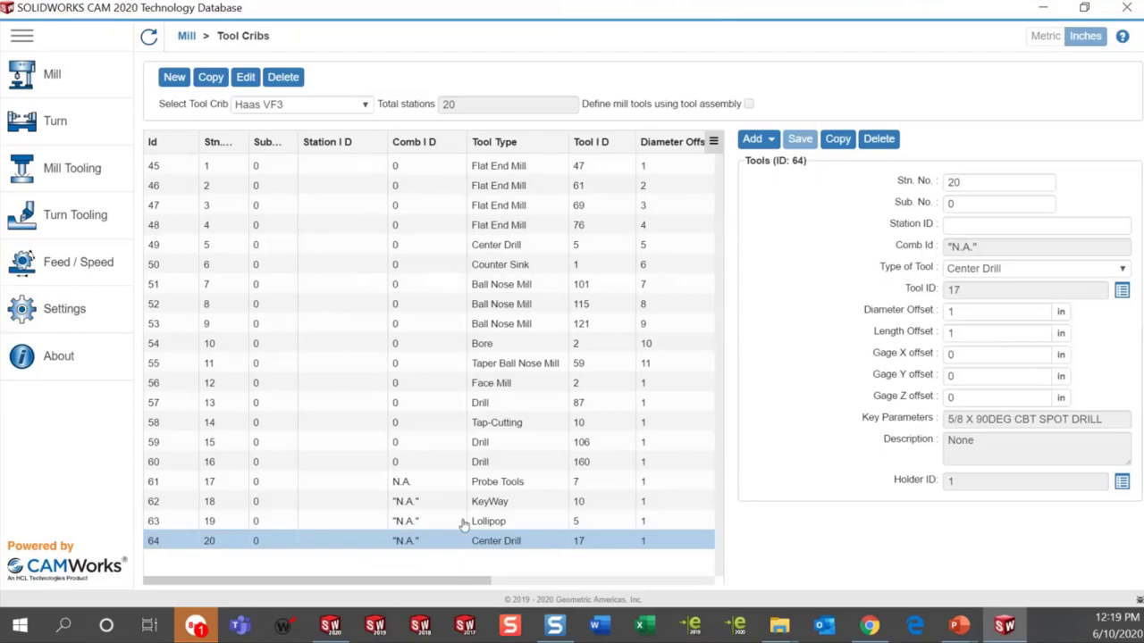
{"action": "left_click", "coordinate": [1050, 11]}
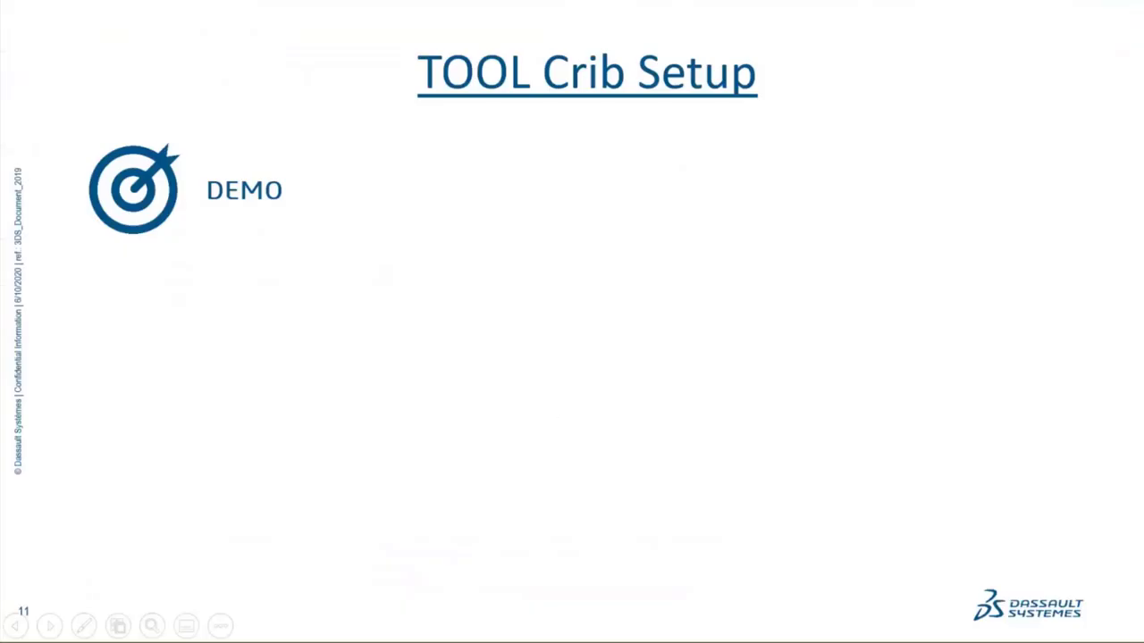
{"action": "key", "text": "Right"}
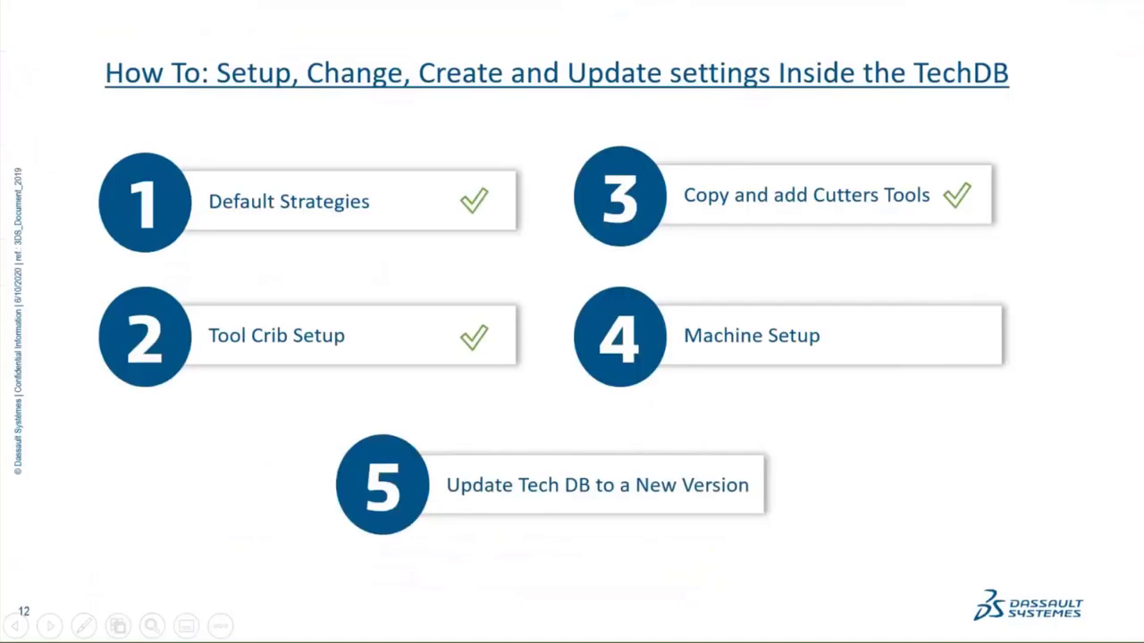
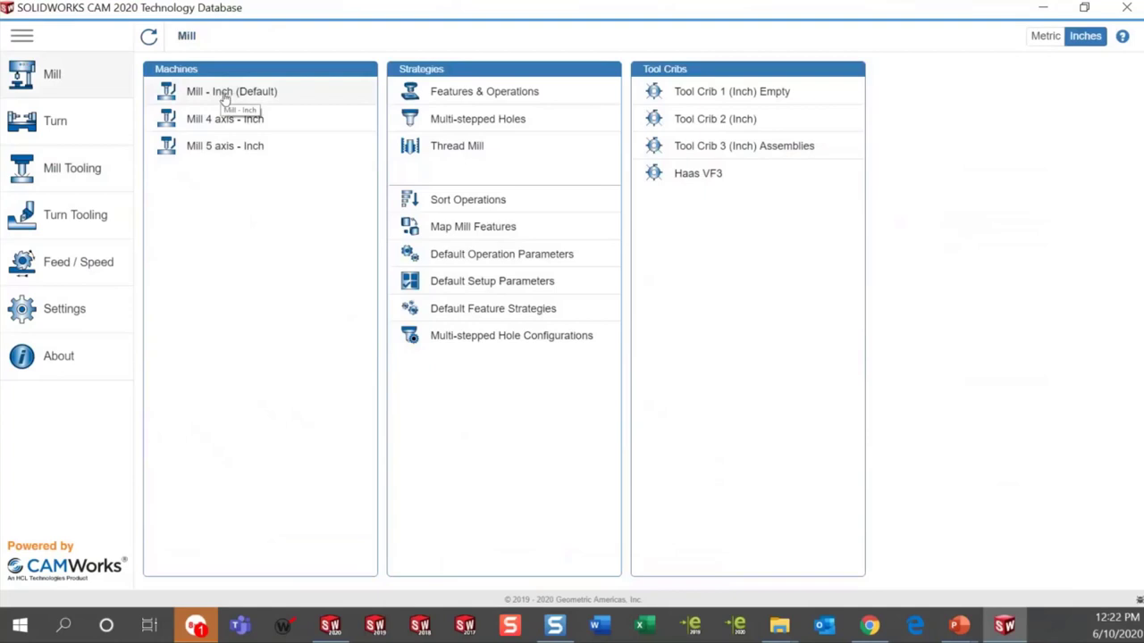
Duplicate the default Mill - Inch machine and enter Haas VF3 as the copy's machine name
{"action": "left_click", "coordinate": [225, 93]}
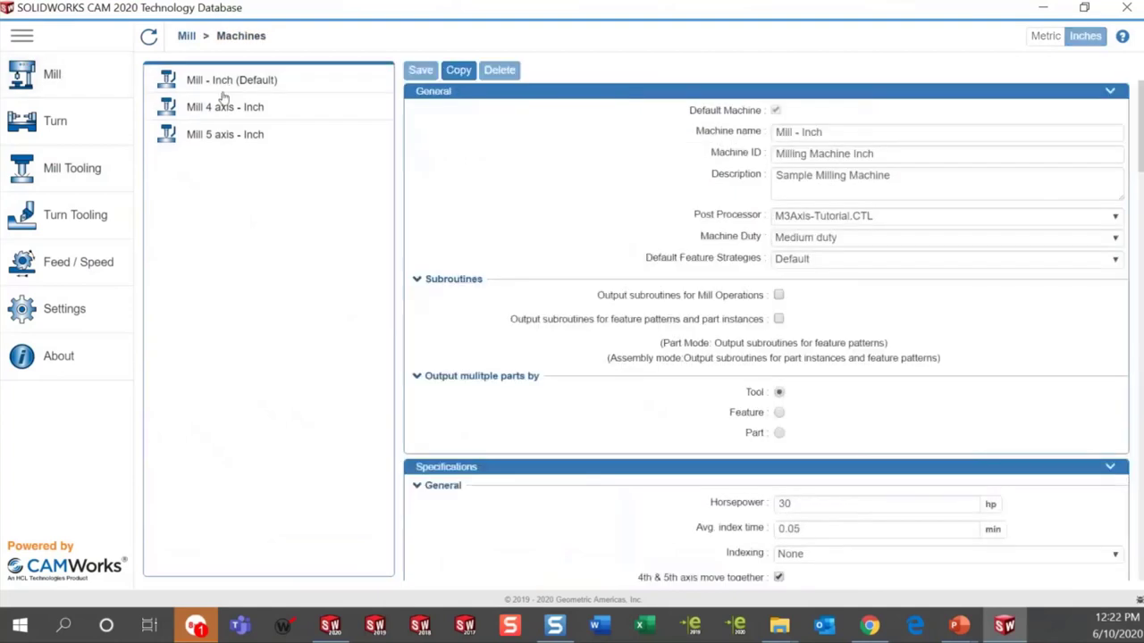
{"action": "left_click", "coordinate": [463, 73]}
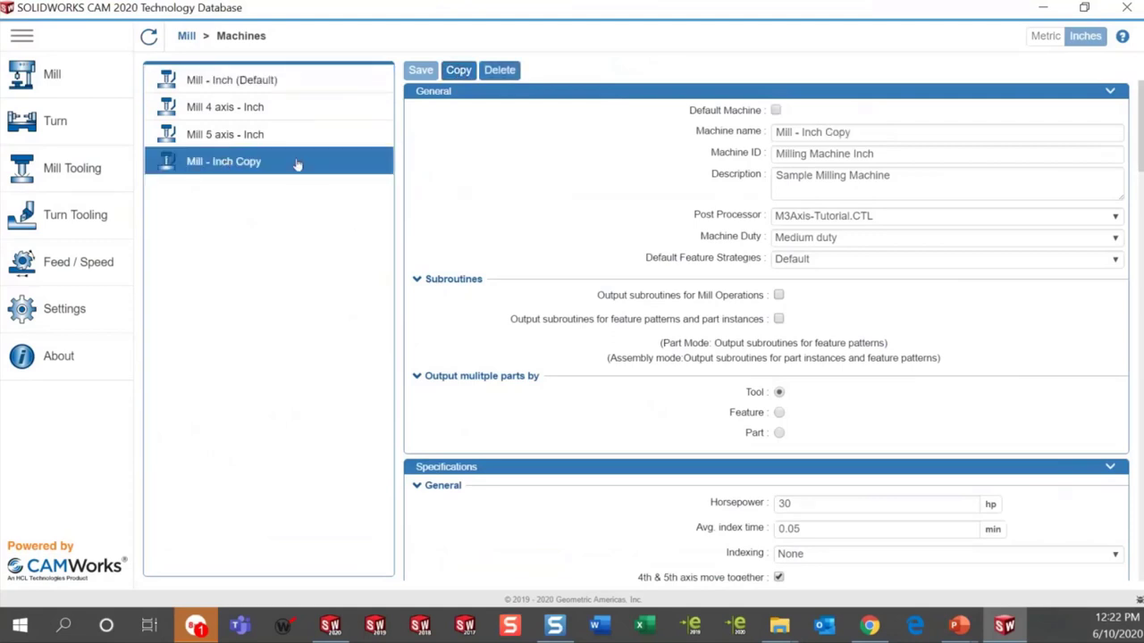
{"action": "left_click_drag", "start_coordinate": [849, 132], "coordinate": [728, 139]}
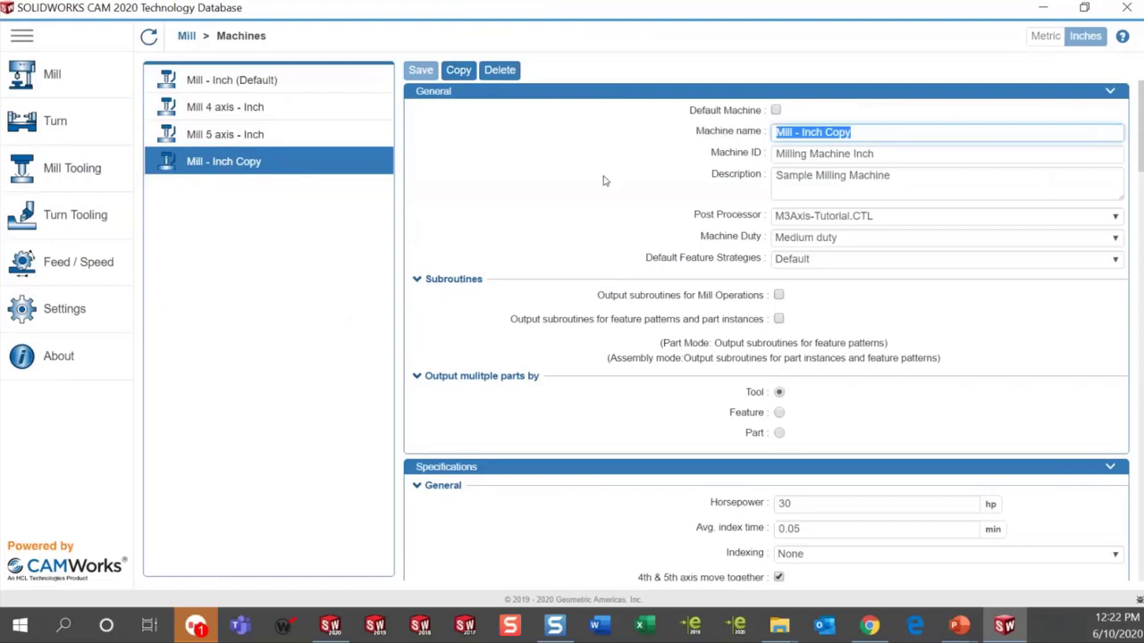
{"action": "type", "text": "Haas V"}
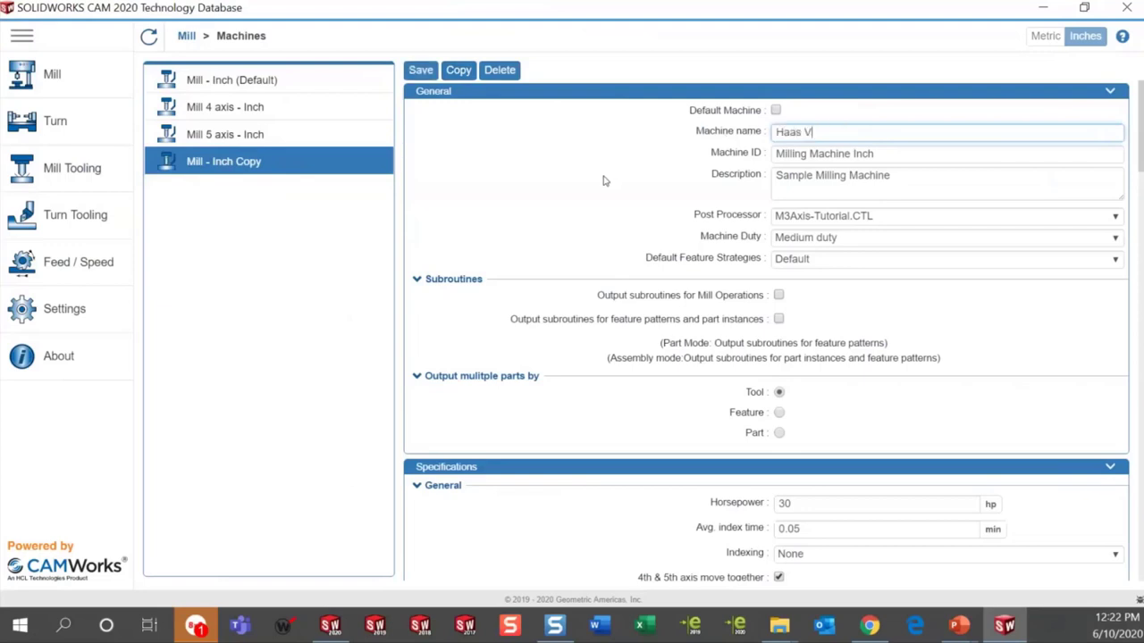
{"action": "type", "text": "F3"}
Set the copied machine's ID to Big Blue and its post processor to HAAS_VF3.CTL
{"action": "left_click", "coordinate": [891, 157]}
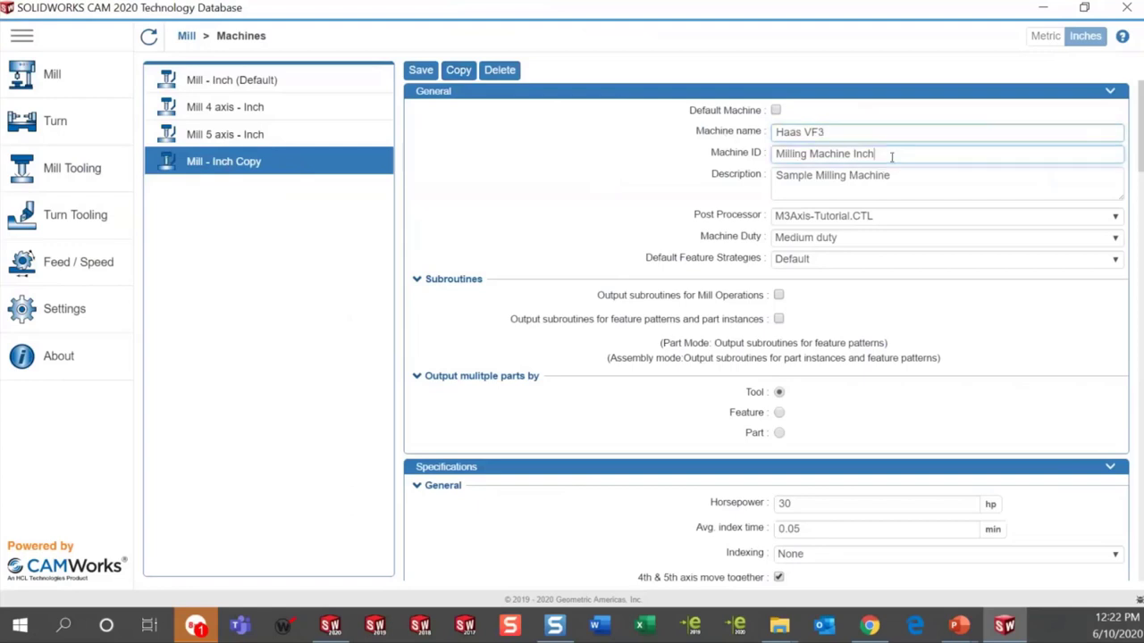
{"action": "left_click_drag", "start_coordinate": [884, 155], "coordinate": [747, 162]}
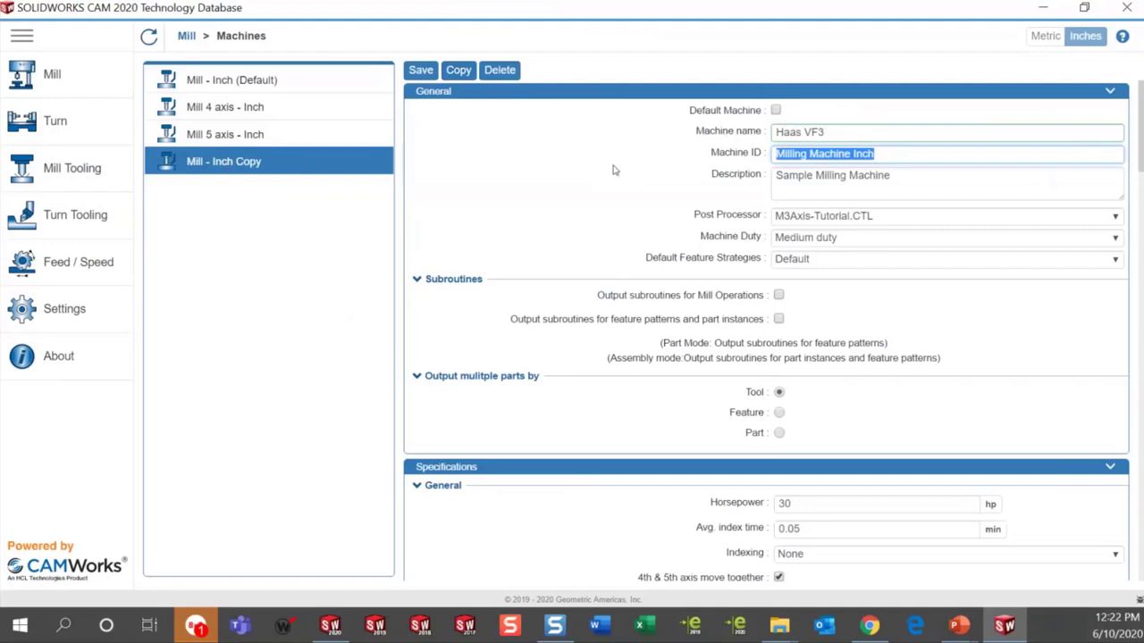
{"action": "type", "text": "Big"}
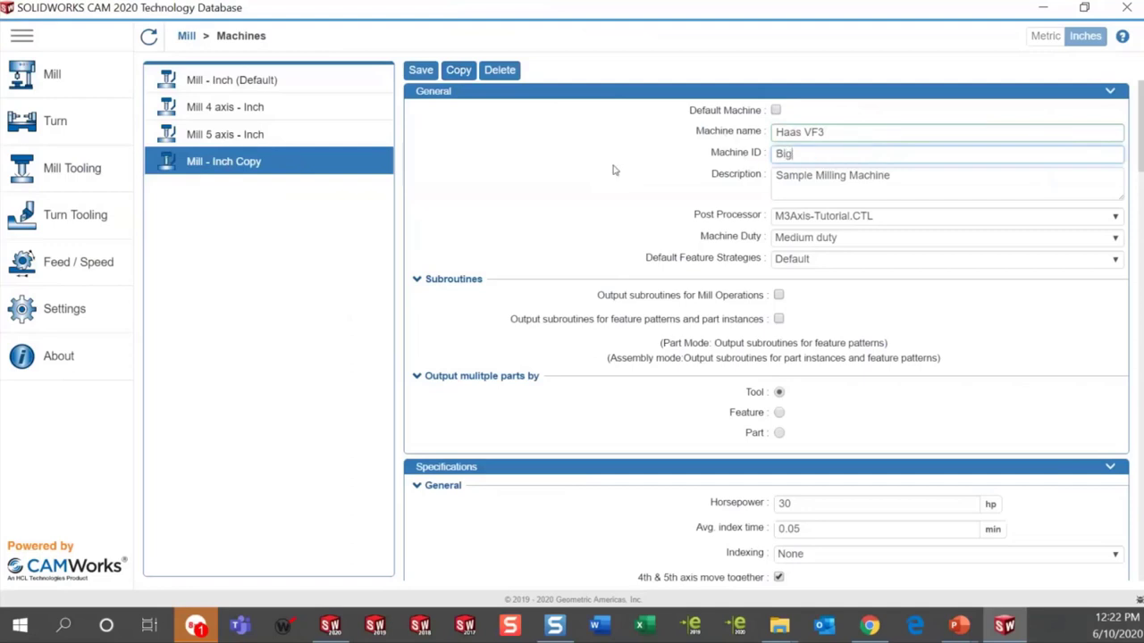
{"action": "type", "text": " Blue"}
{"action": "left_click", "coordinate": [884, 217]}
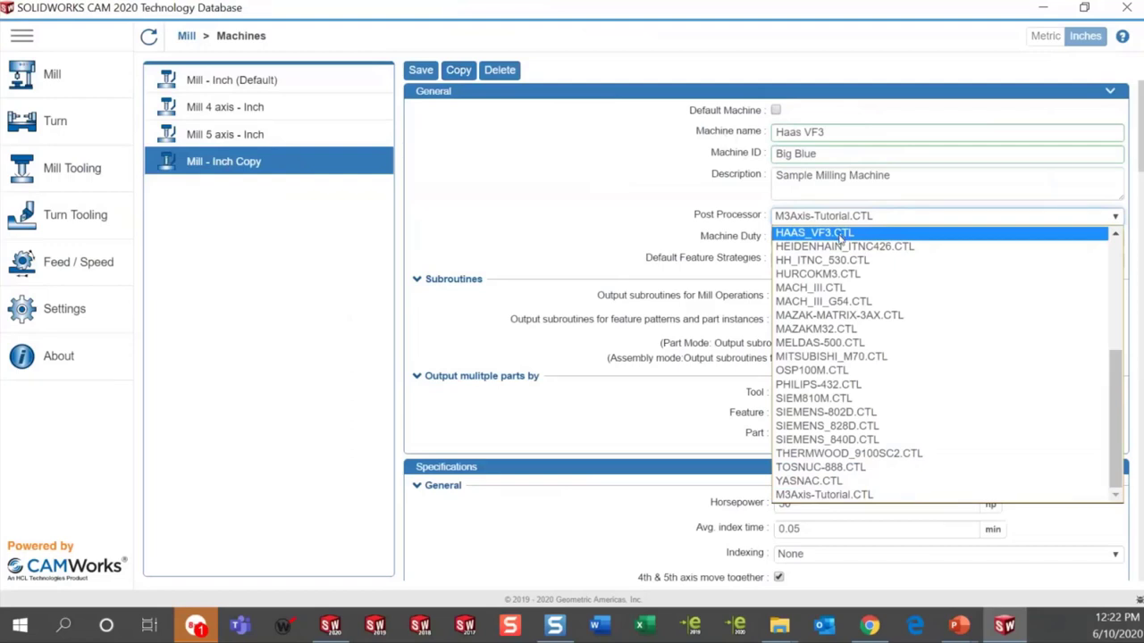
{"action": "left_click", "coordinate": [840, 234]}
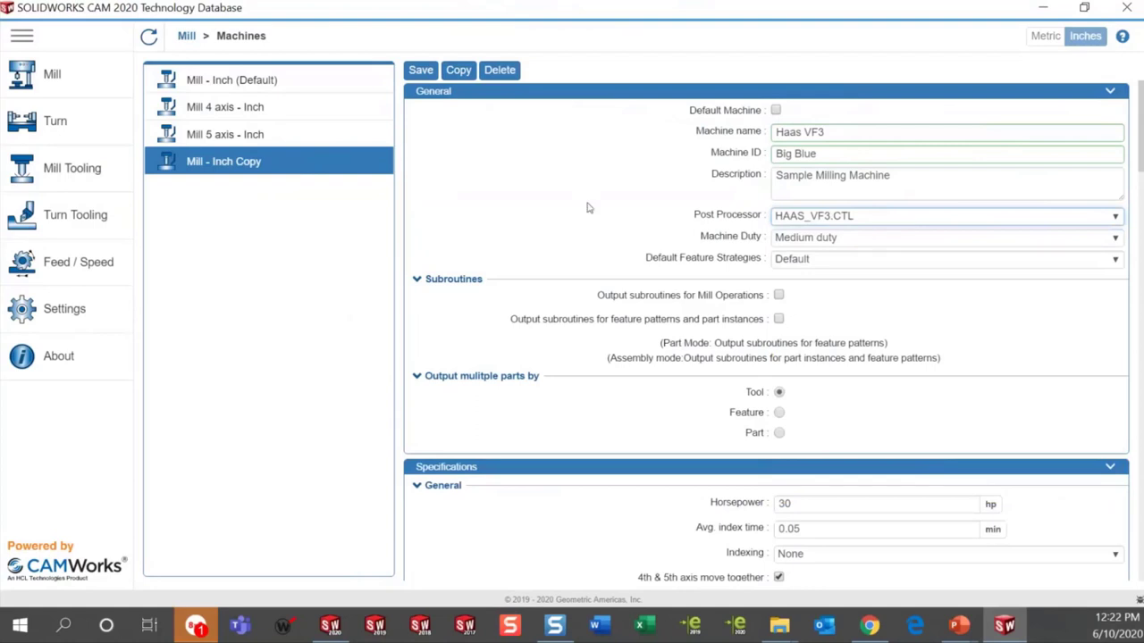
Review the copied machine's horsepower, indexing and feedrate specifications, then return to its general settings
{"action": "scroll", "coordinate": [588, 207], "scroll_direction": "down", "scroll_amount": 1}
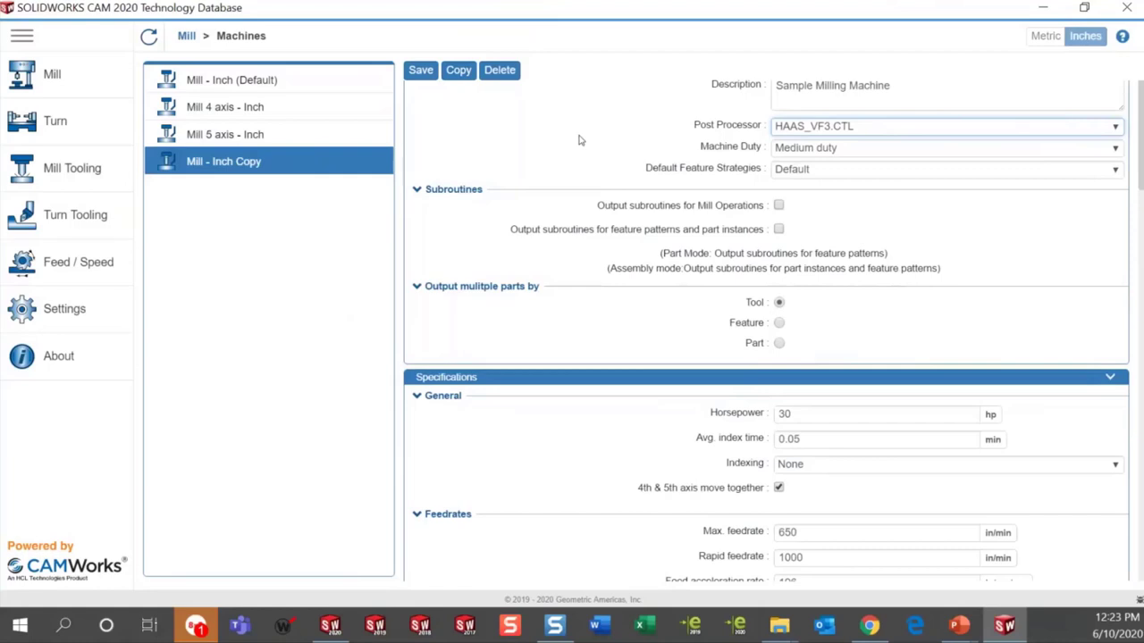
{"action": "scroll", "coordinate": [578, 140], "scroll_direction": "down", "scroll_amount": 1}
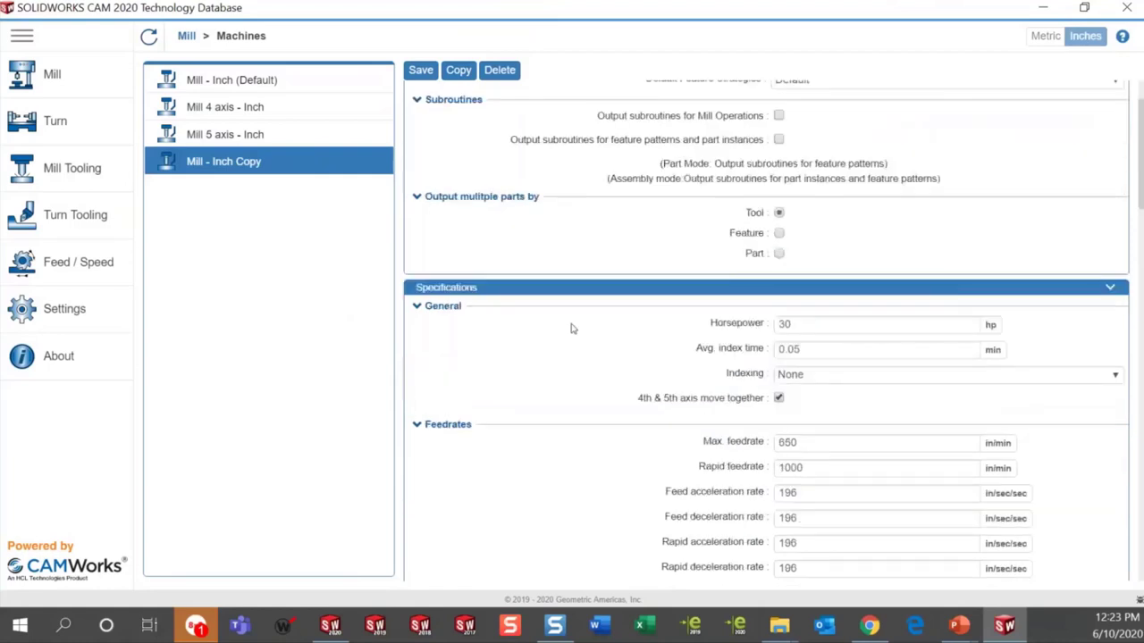
{"action": "left_click", "coordinate": [788, 325]}
{"action": "left_click_drag", "start_coordinate": [787, 325], "coordinate": [743, 332]}
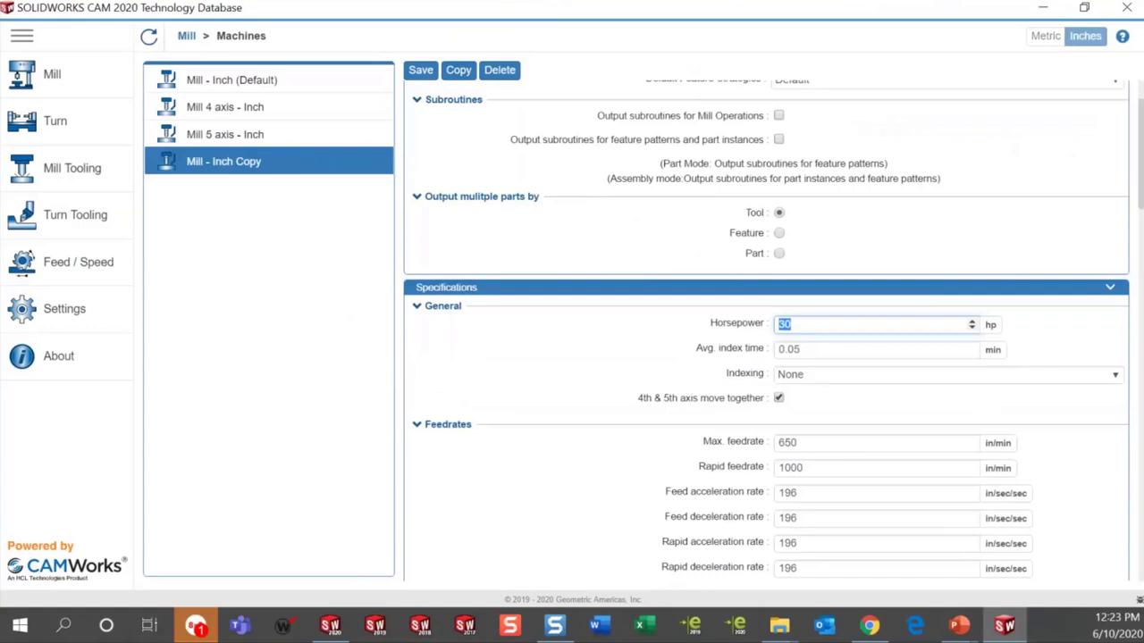
{"action": "key", "text": "shift+F10"}
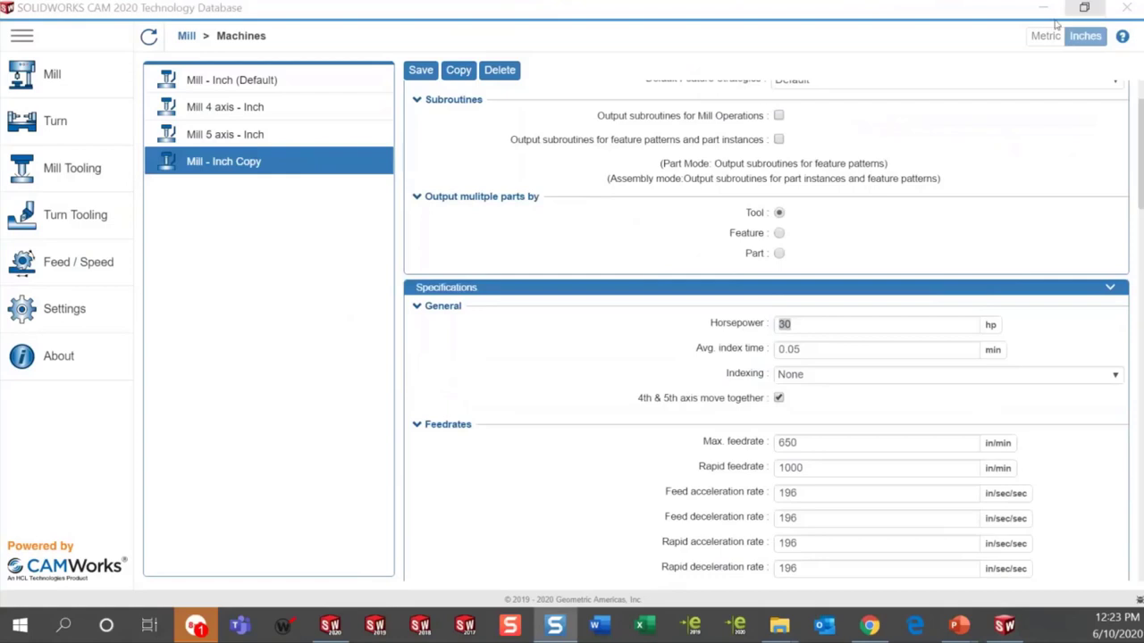
{"action": "scroll", "coordinate": [949, 199], "scroll_direction": "up", "scroll_amount": 3}
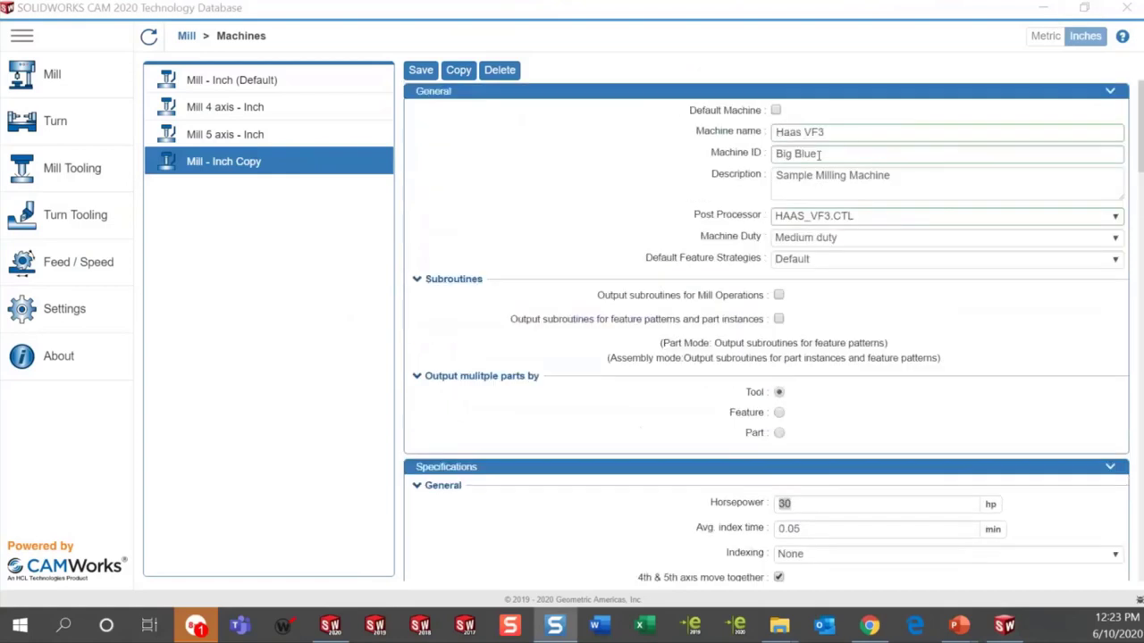
Change the copied machine's ID to Big Red
{"action": "triple_click", "coordinate": [831, 153]}
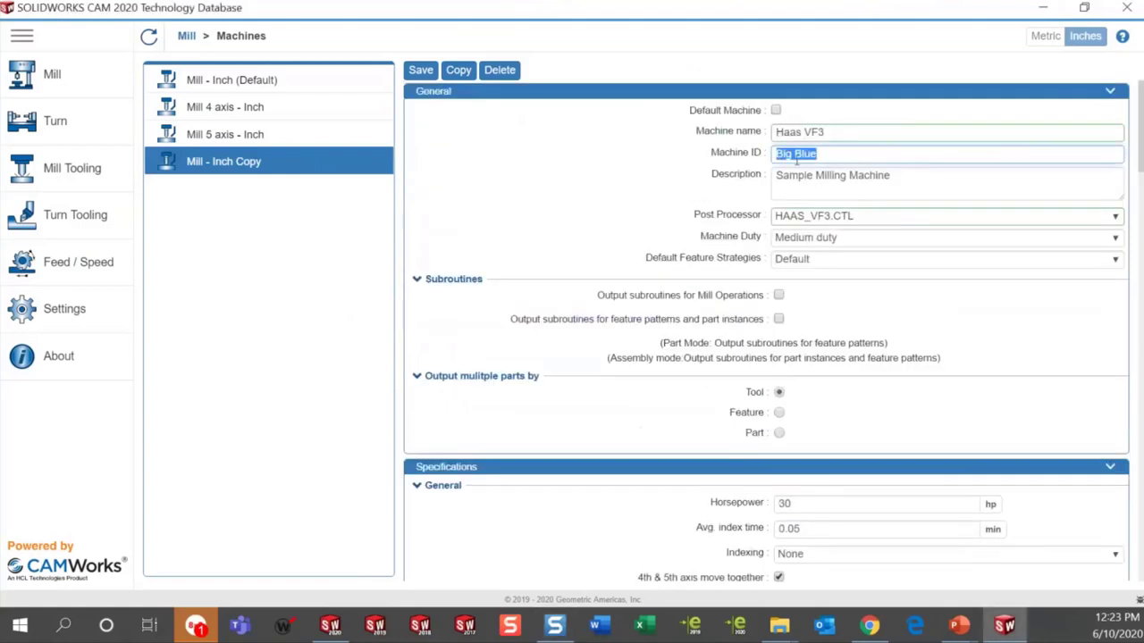
{"action": "left_click_drag", "start_coordinate": [814, 155], "coordinate": [764, 161]}
{"action": "type", "text": "Big Red"}
Examine the copied machine's horsepower, maximum feedrate and rapid feedrate specifications
{"action": "scroll", "coordinate": [764, 161], "scroll_direction": "down", "scroll_amount": 2}
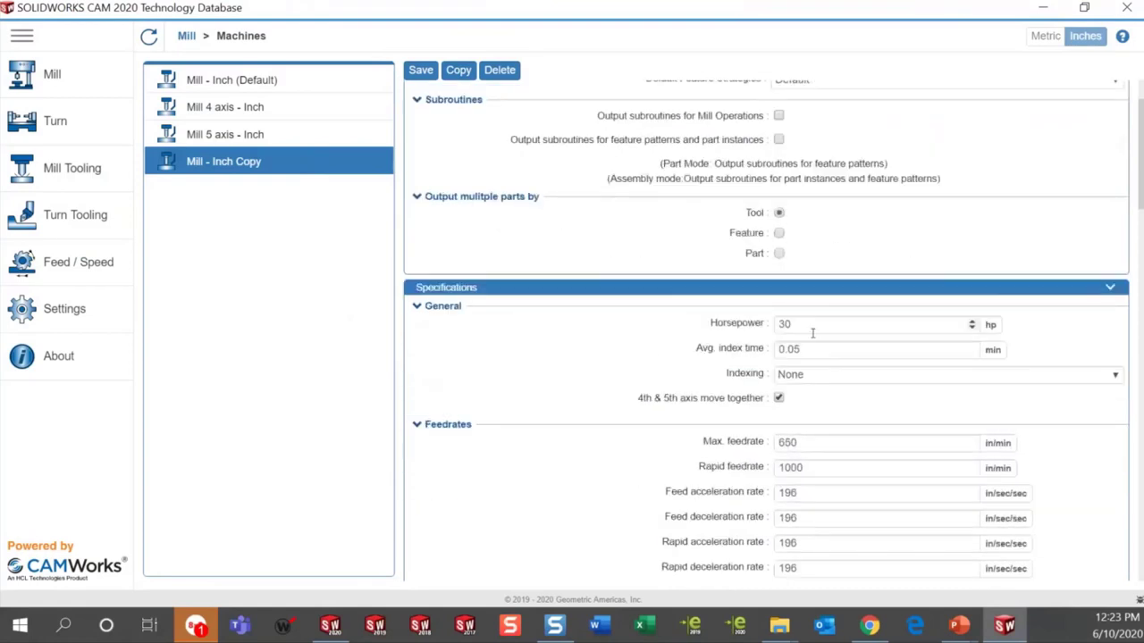
{"action": "left_click", "coordinate": [811, 322]}
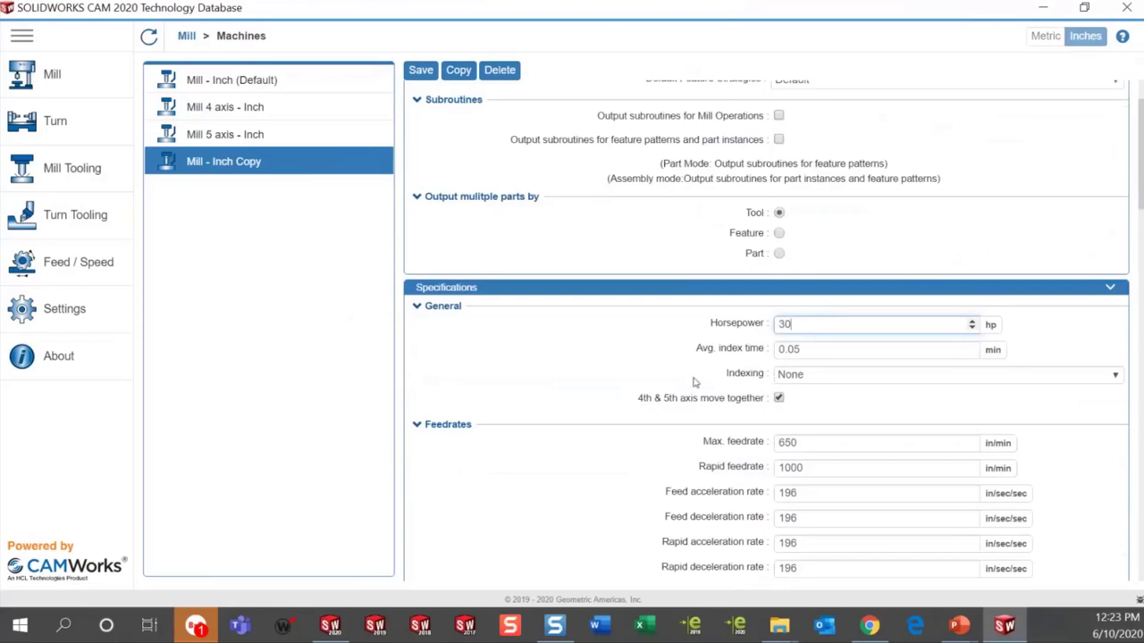
{"action": "scroll", "coordinate": [695, 383], "scroll_direction": "down", "scroll_amount": 1}
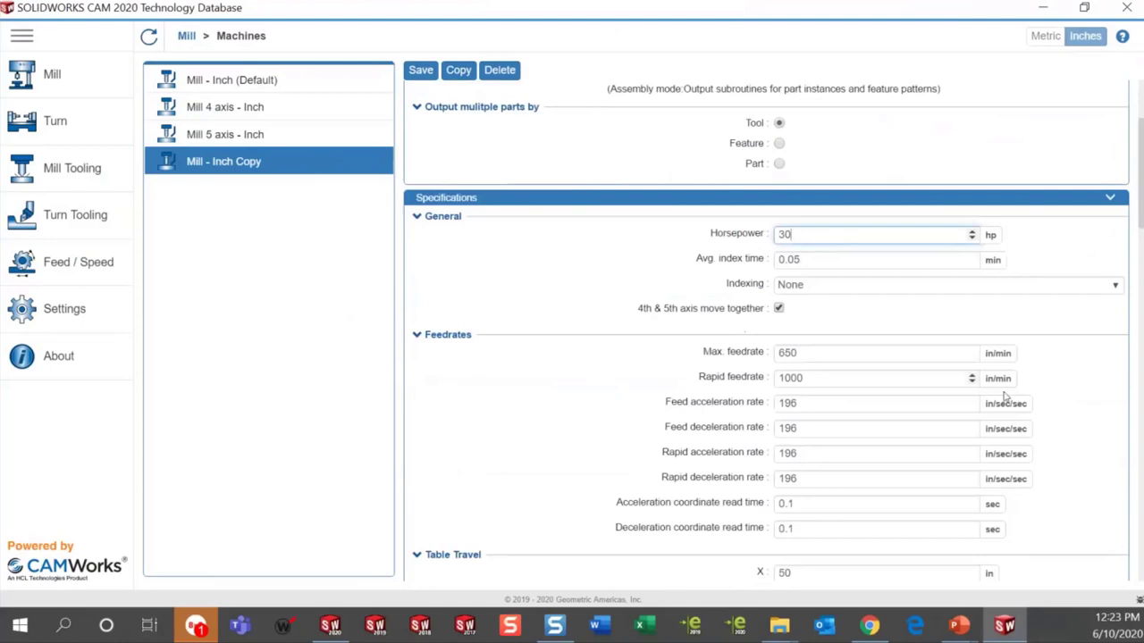
{"action": "left_click", "coordinate": [835, 351]}
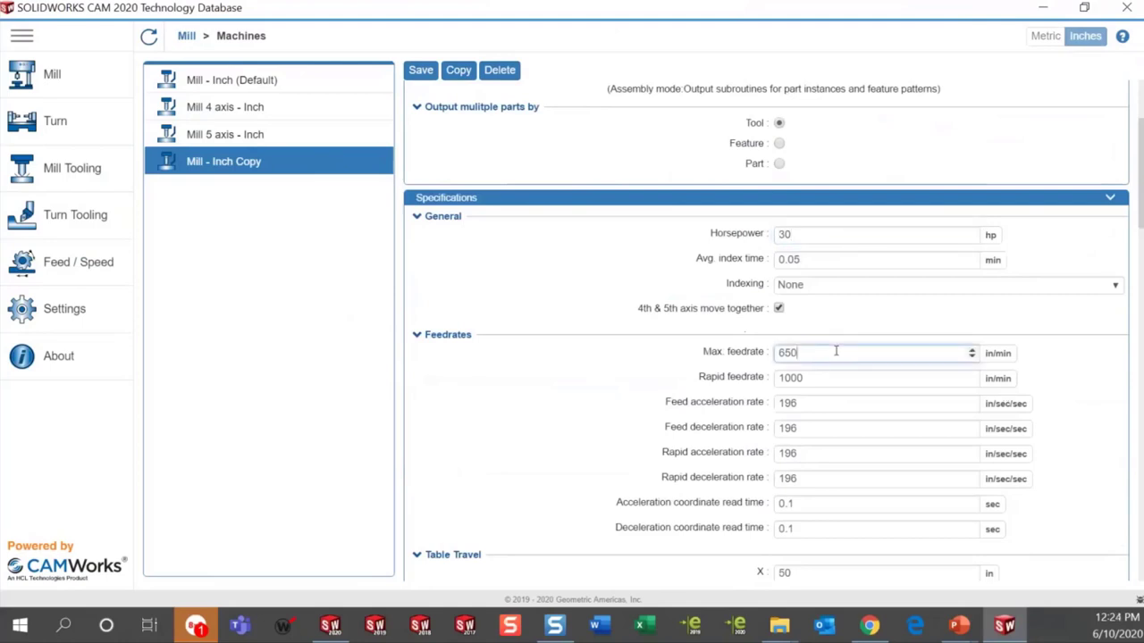
{"action": "left_click", "coordinate": [820, 376]}
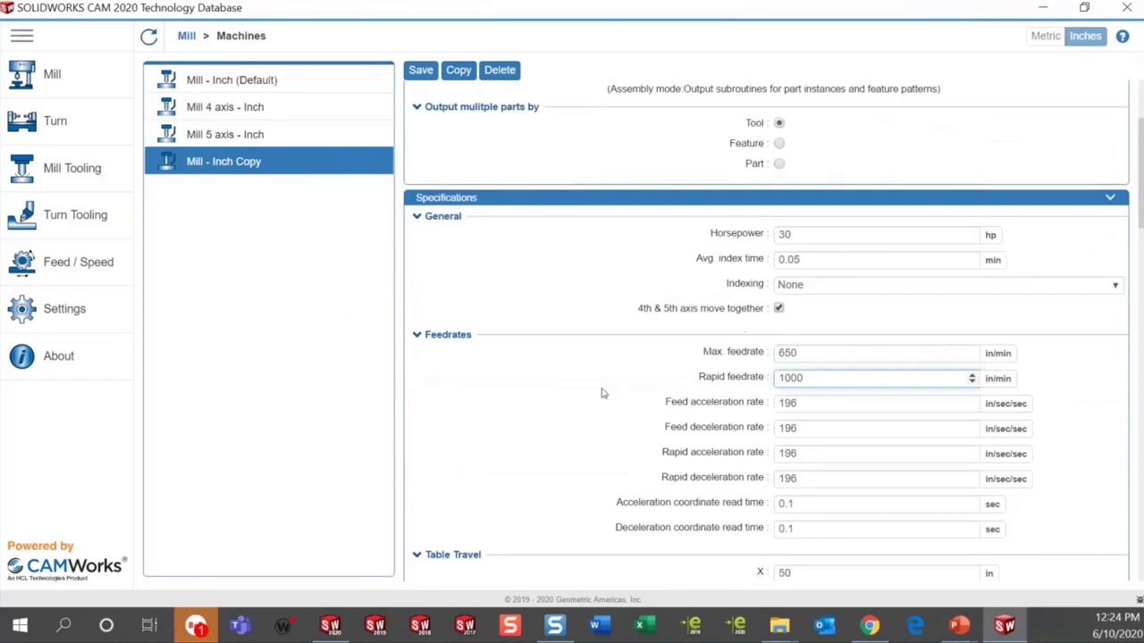
Set the machine's table travel to 40 in along X and 20 in along Y
{"action": "scroll", "coordinate": [602, 393], "scroll_direction": "down", "scroll_amount": 2}
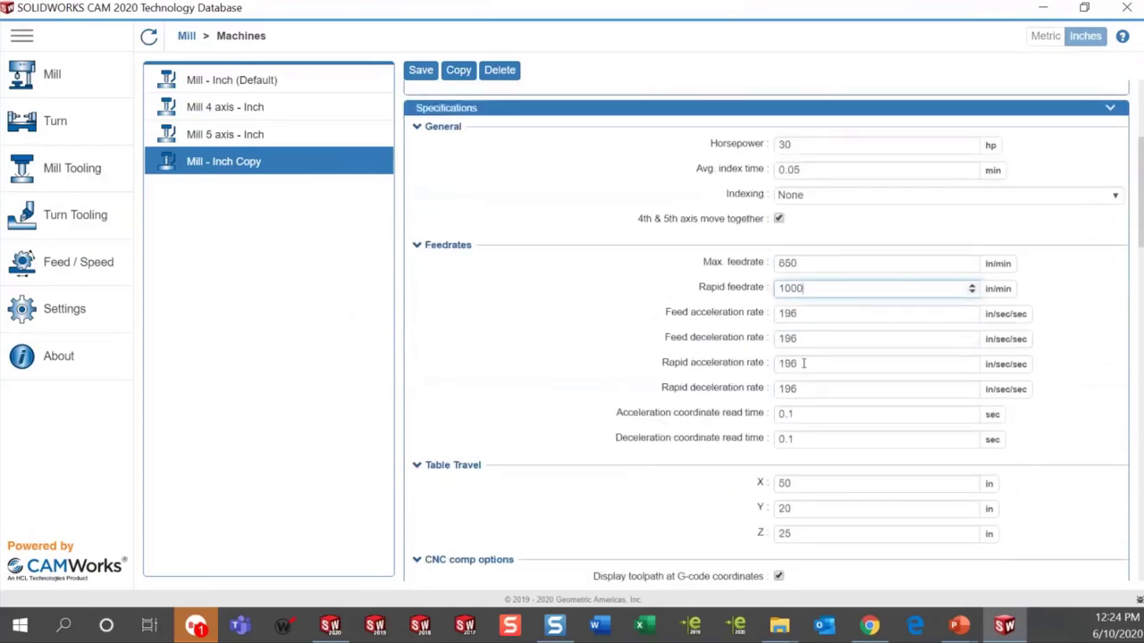
{"action": "scroll", "coordinate": [621, 381], "scroll_direction": "down", "scroll_amount": 2}
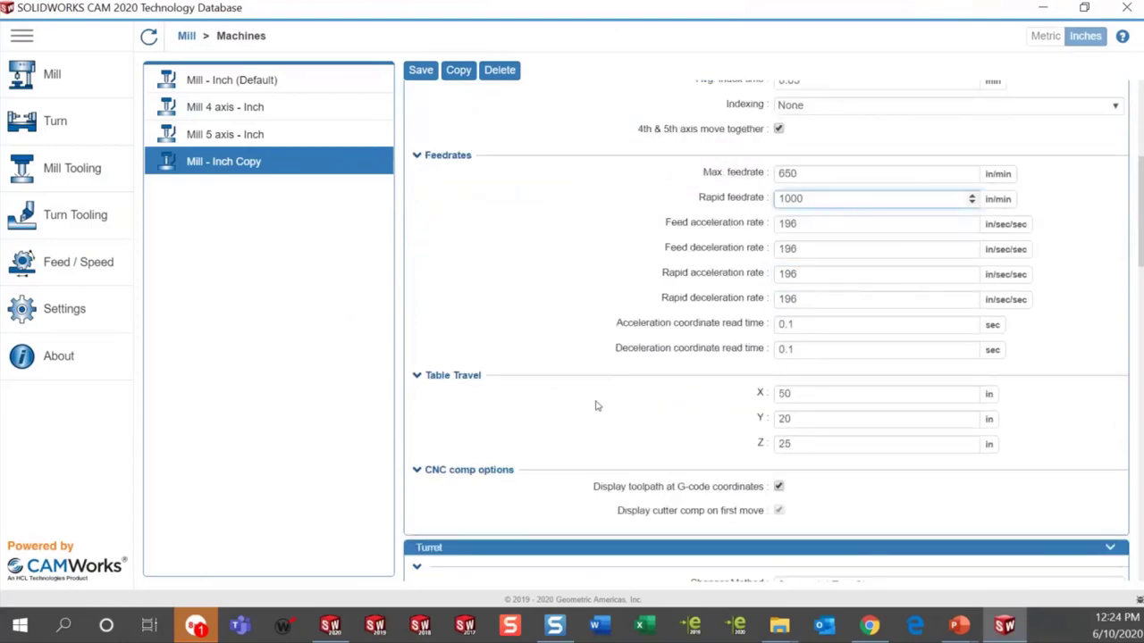
{"action": "left_click", "coordinate": [787, 394]}
{"action": "left_click_drag", "start_coordinate": [787, 394], "coordinate": [614, 389]}
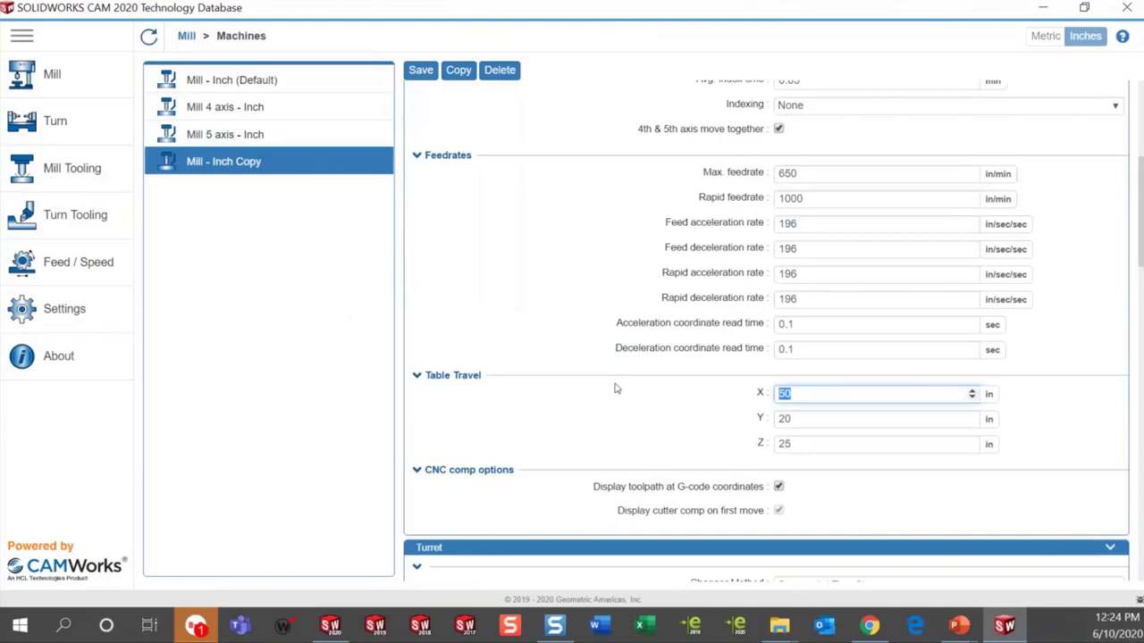
{"action": "type", "text": "40"}
{"action": "key", "text": "Tab"}
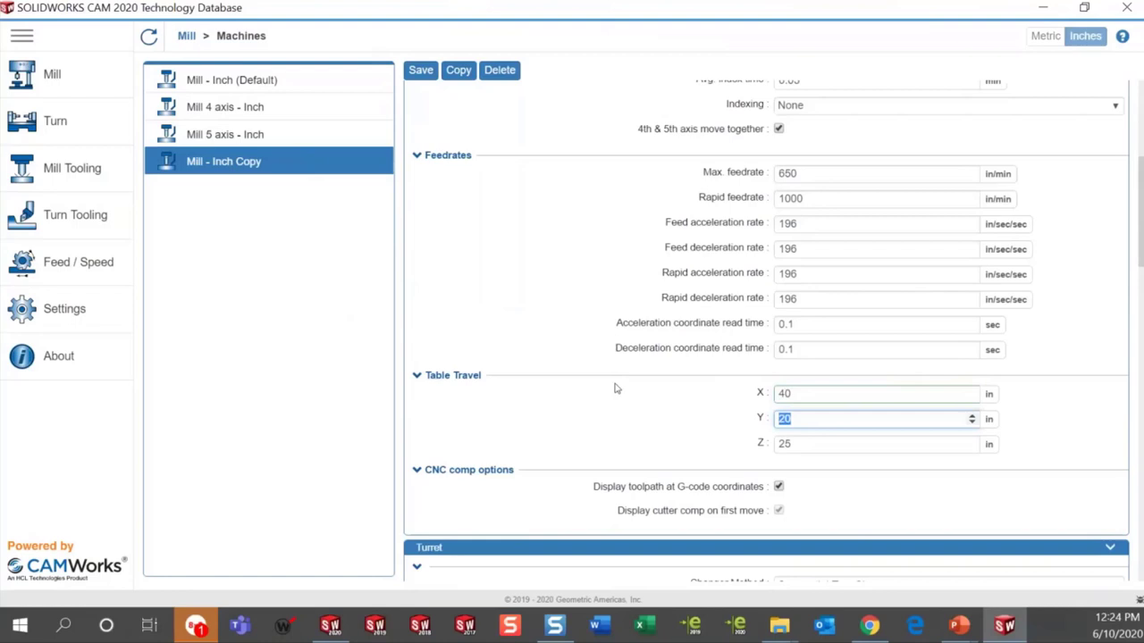
{"action": "type", "text": "20"}
{"action": "key", "text": "Tab"}
Assign the Haas VF3 tool crib to the machine's turret
{"action": "scroll", "coordinate": [653, 402], "scroll_direction": "down", "scroll_amount": 2}
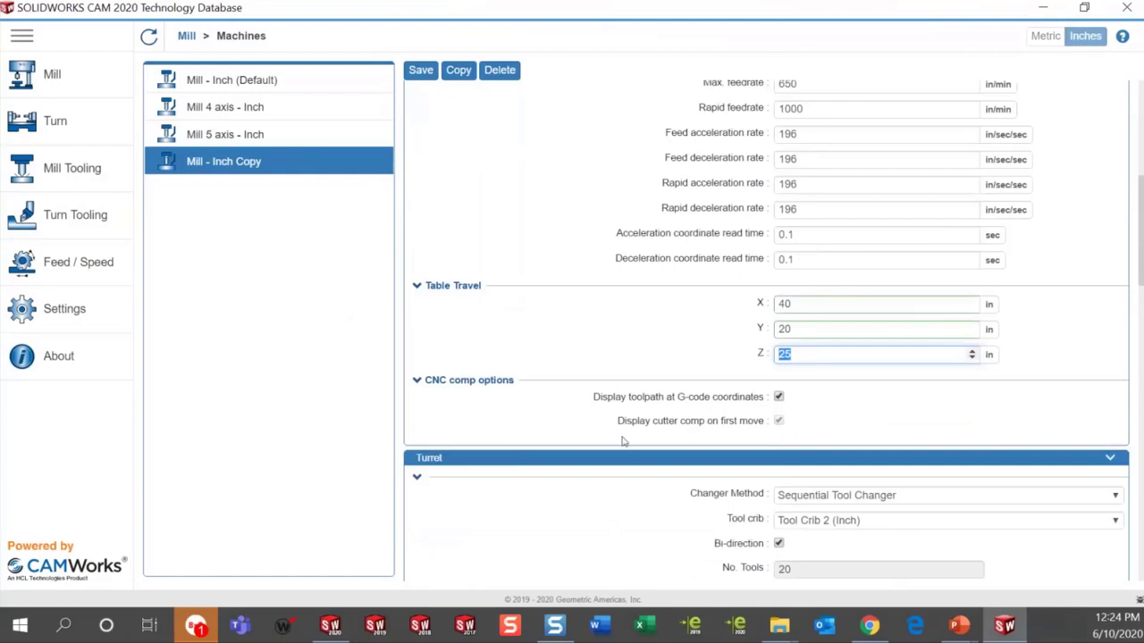
{"action": "scroll", "coordinate": [624, 441], "scroll_direction": "down", "scroll_amount": 1}
{"action": "scroll", "coordinate": [624, 441], "scroll_direction": "down", "scroll_amount": 1}
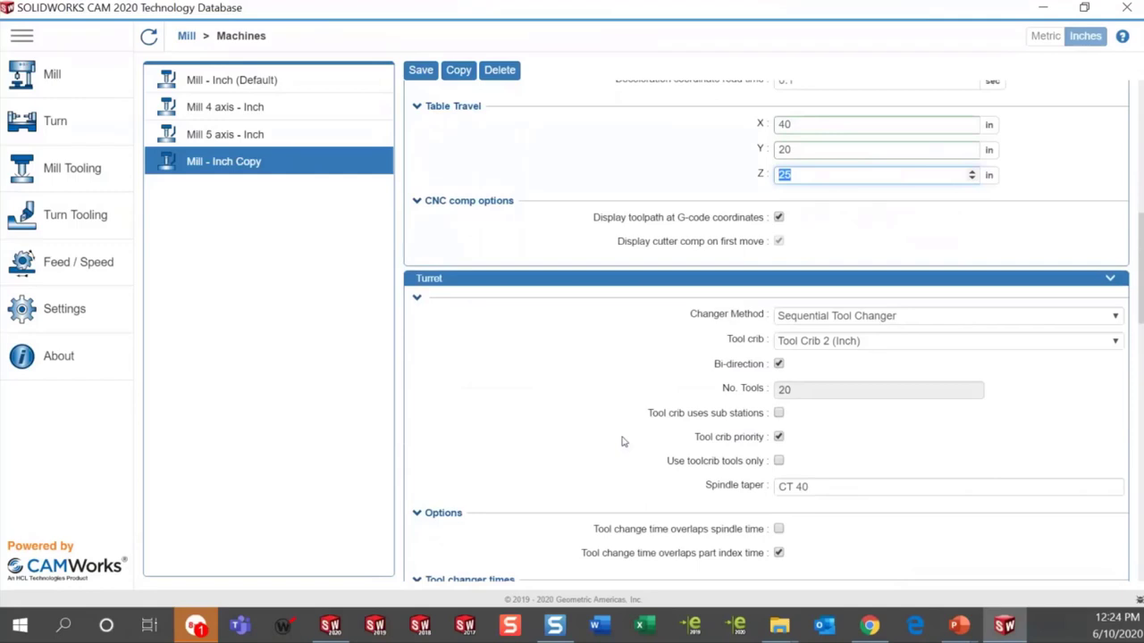
{"action": "left_click", "coordinate": [824, 345]}
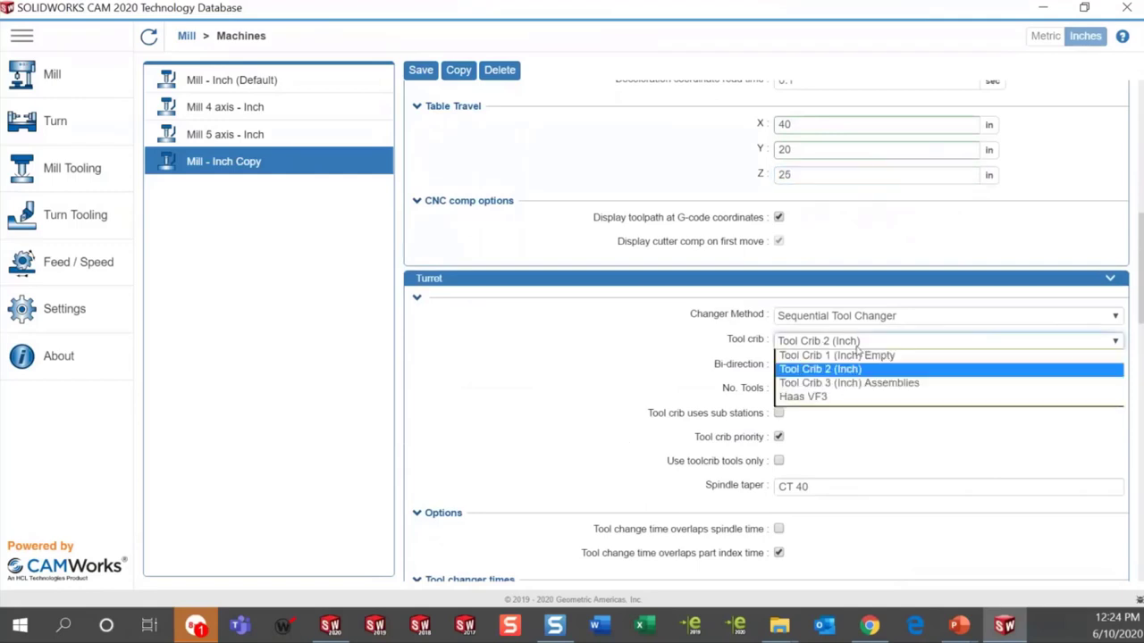
{"action": "left_click", "coordinate": [813, 397]}
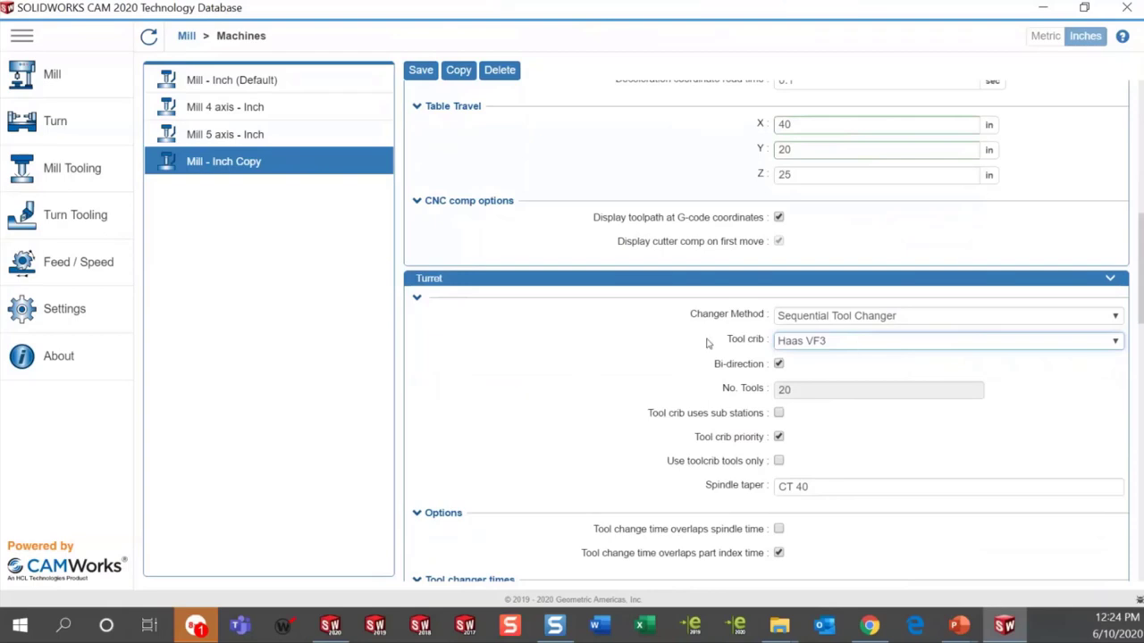
Examine the machine's specifications, tool changer times, spindle acceleration and deceleration settings, and setup parameters
{"action": "scroll", "coordinate": [655, 362], "scroll_direction": "up", "scroll_amount": 5}
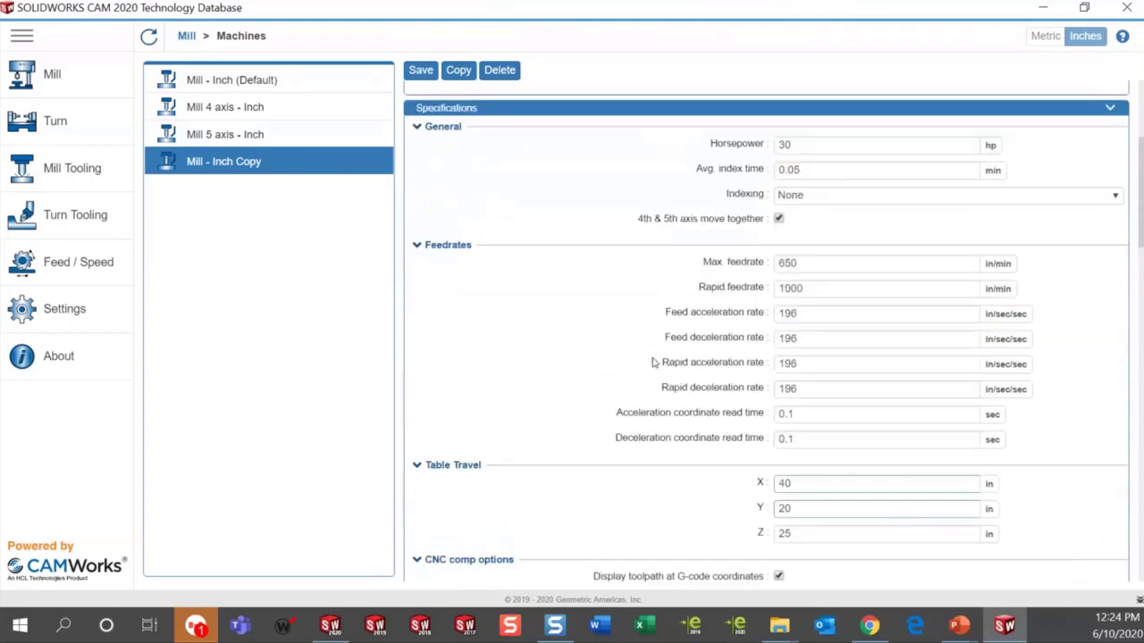
{"action": "scroll", "coordinate": [655, 362], "scroll_direction": "down", "scroll_amount": 6}
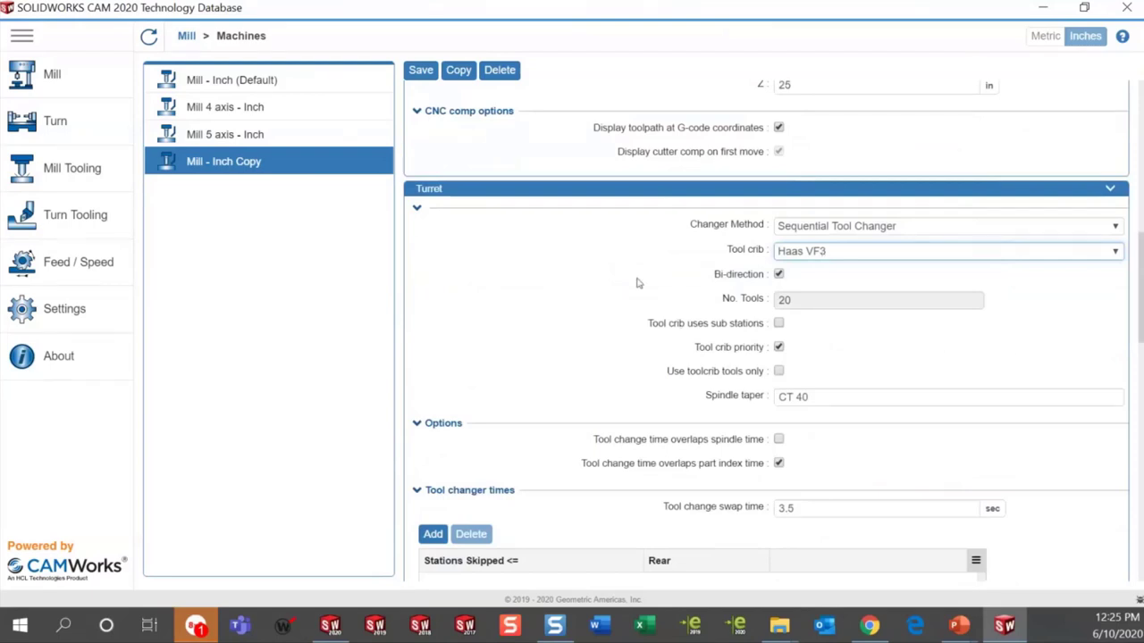
{"action": "scroll", "coordinate": [678, 369], "scroll_direction": "down", "scroll_amount": 2}
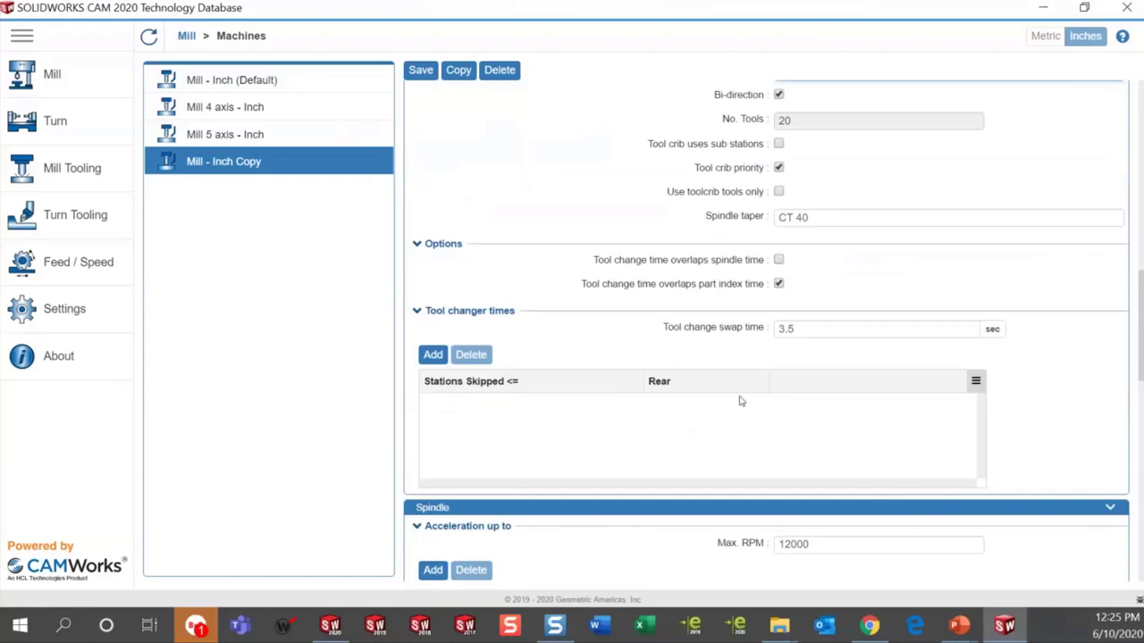
{"action": "scroll", "coordinate": [748, 417], "scroll_direction": "down", "scroll_amount": 1}
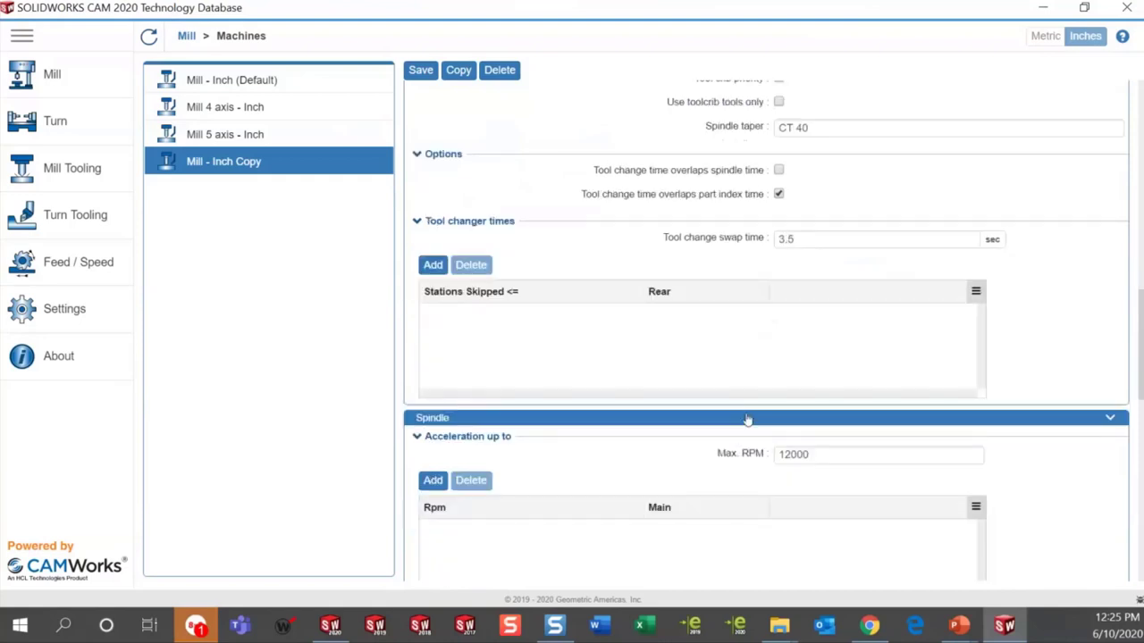
{"action": "scroll", "coordinate": [748, 420], "scroll_direction": "down", "scroll_amount": 1}
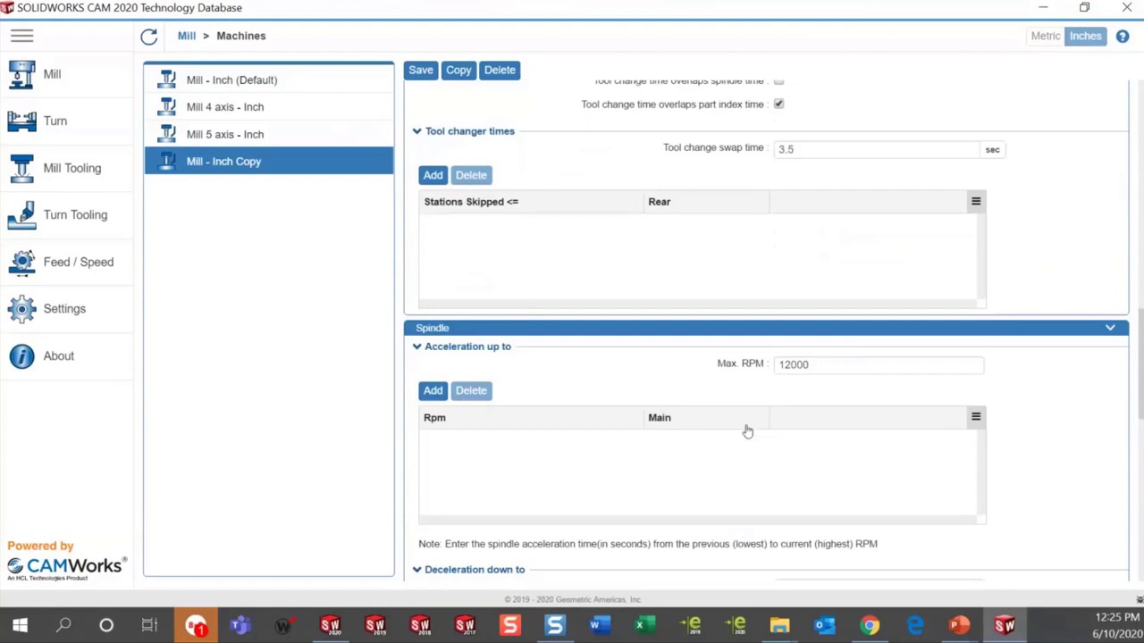
{"action": "scroll", "coordinate": [746, 431], "scroll_direction": "down", "scroll_amount": 1}
{"action": "scroll", "coordinate": [746, 435], "scroll_direction": "down", "scroll_amount": 1}
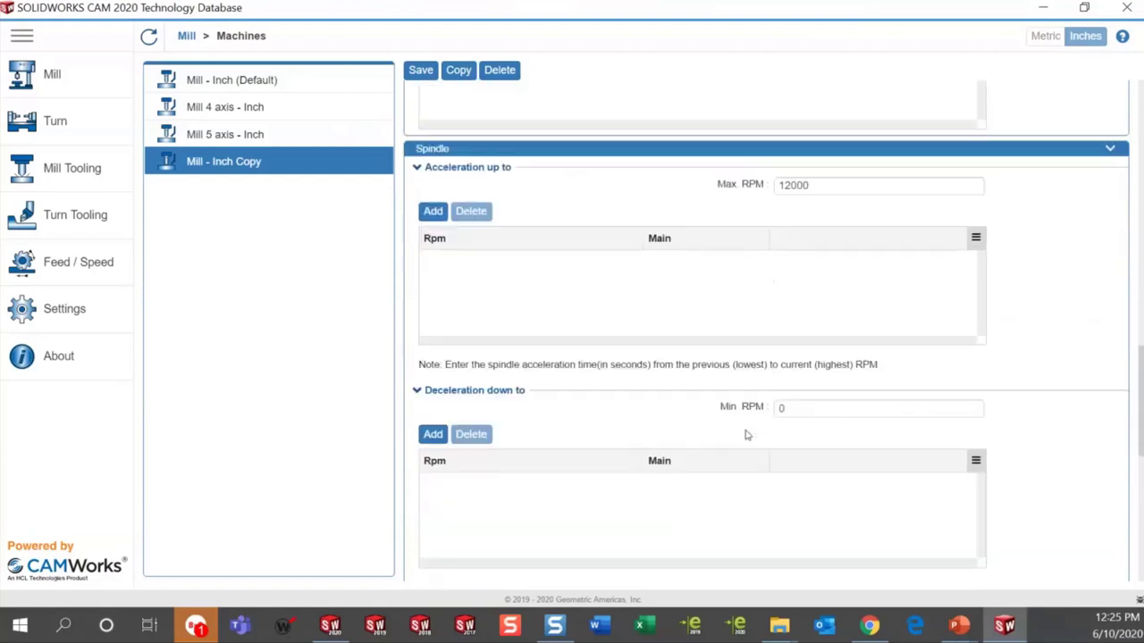
{"action": "scroll", "coordinate": [746, 435], "scroll_direction": "down", "scroll_amount": 2}
{"action": "scroll", "coordinate": [746, 435], "scroll_direction": "down", "scroll_amount": 1}
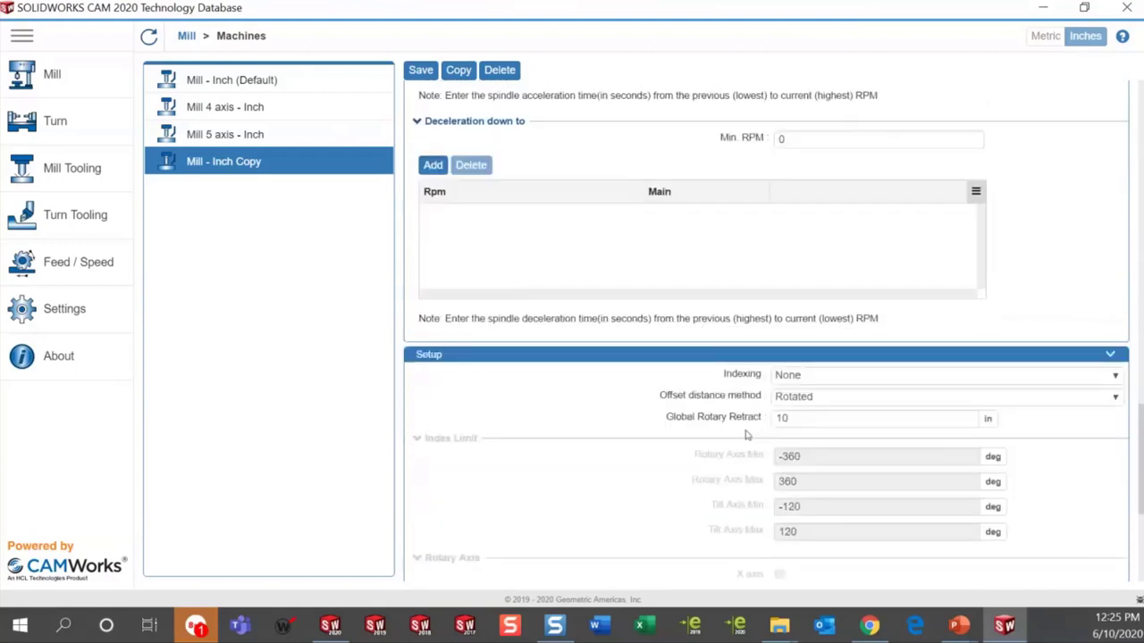
{"action": "scroll", "coordinate": [746, 435], "scroll_direction": "down", "scroll_amount": 2}
{"action": "scroll", "coordinate": [746, 435], "scroll_direction": "down", "scroll_amount": 1}
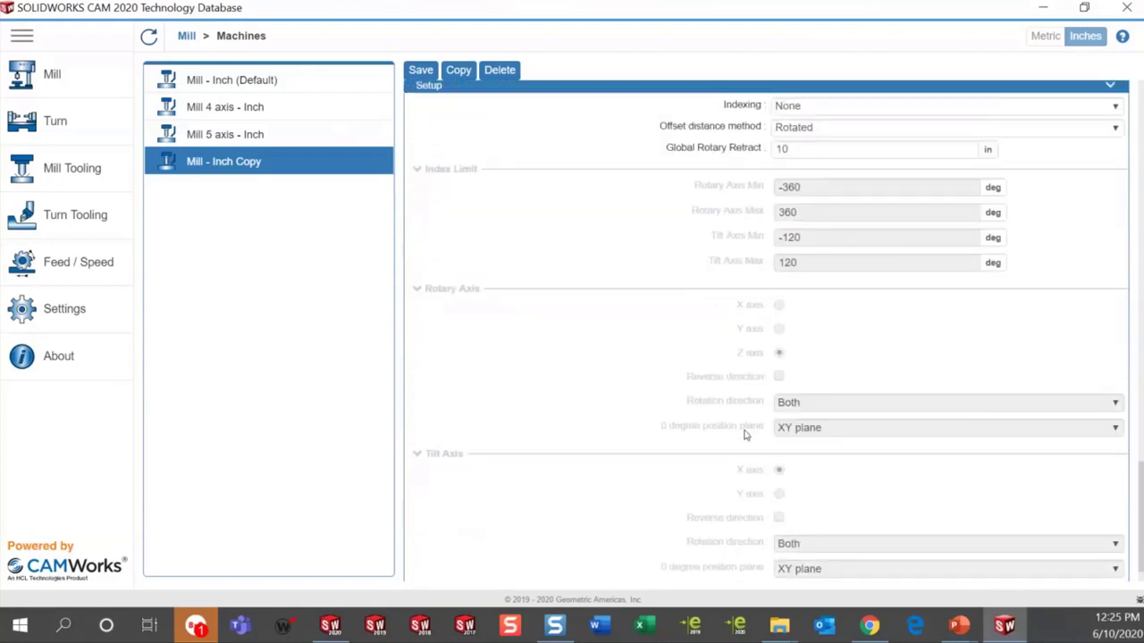
{"action": "scroll", "coordinate": [746, 435], "scroll_direction": "up", "scroll_amount": 1}
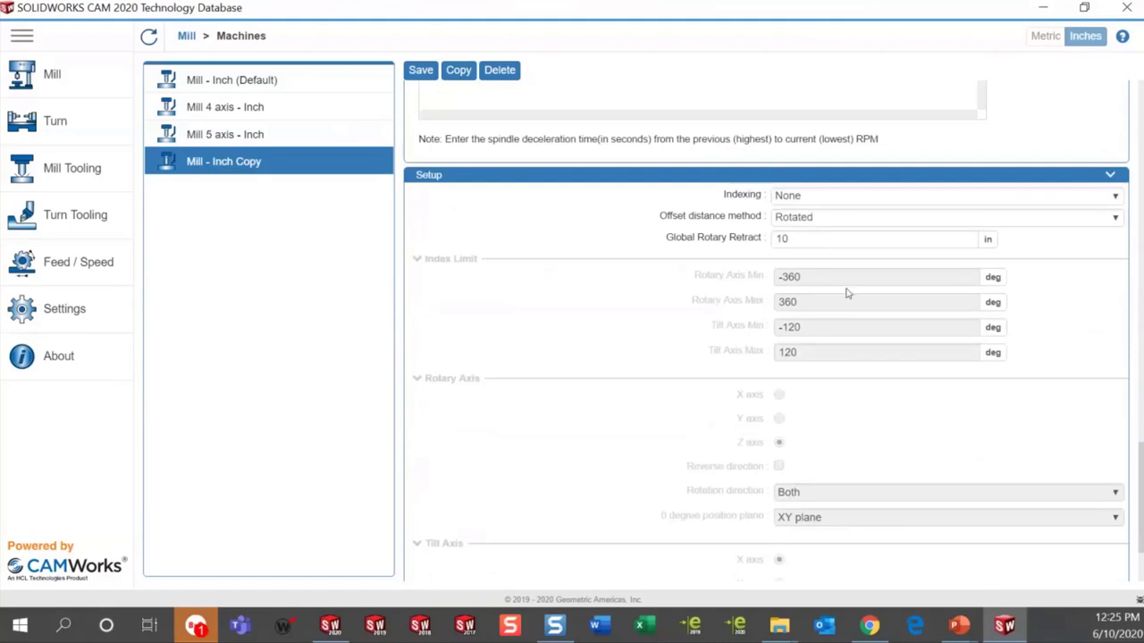
Check the available indexing and offset distance method options in the setup, along with the rotary and tilt axis settings
{"action": "left_click", "coordinate": [870, 198]}
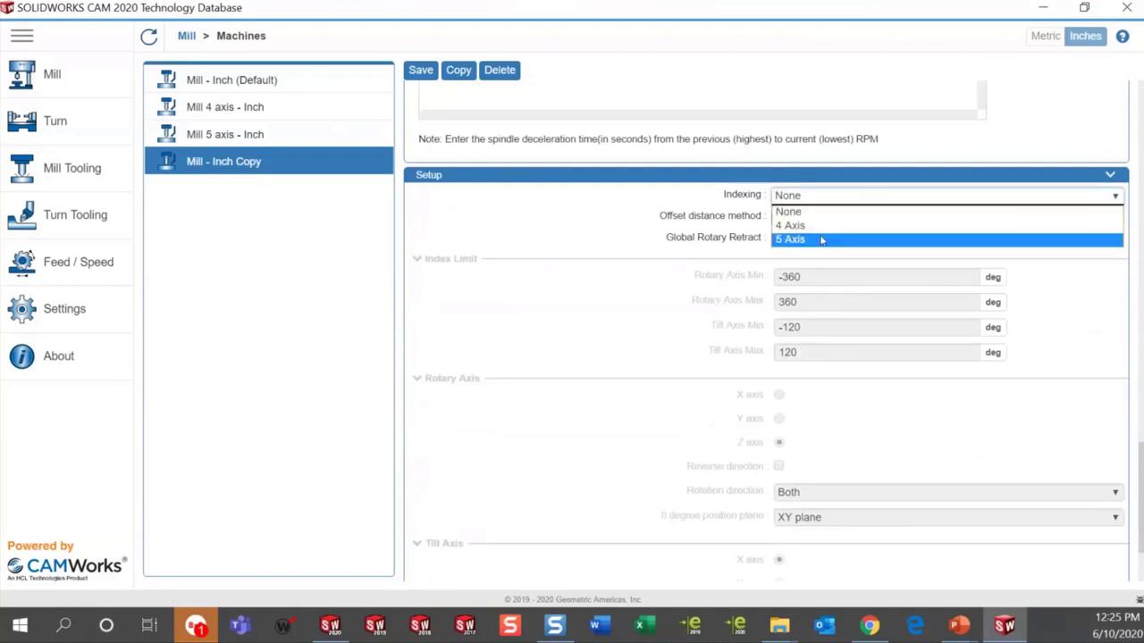
{"action": "left_click", "coordinate": [620, 202]}
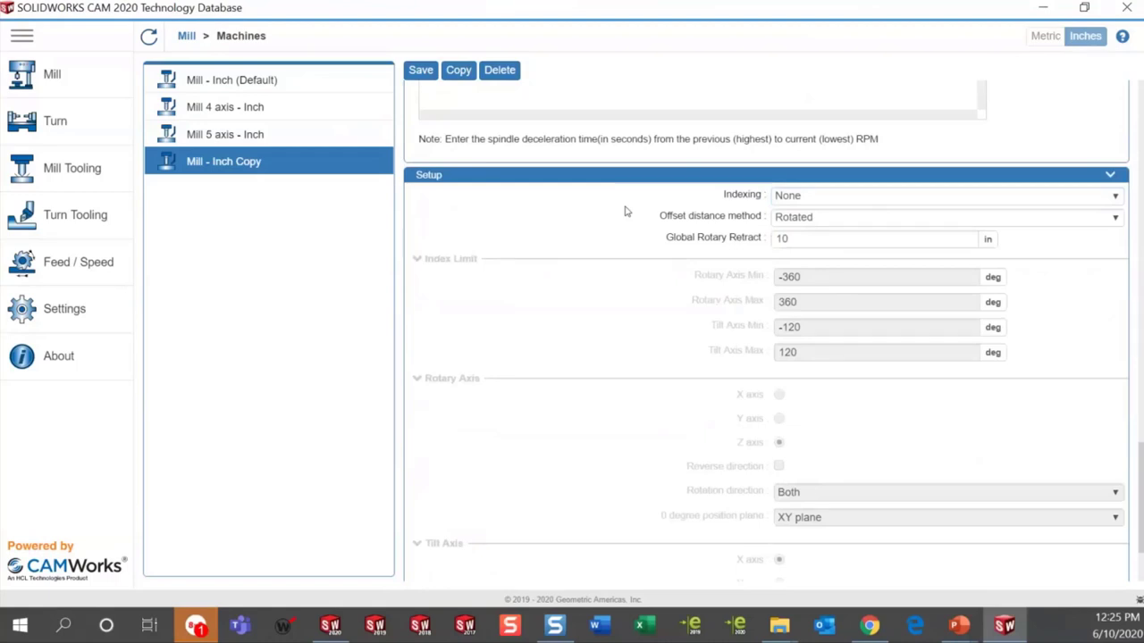
{"action": "left_click", "coordinate": [803, 217]}
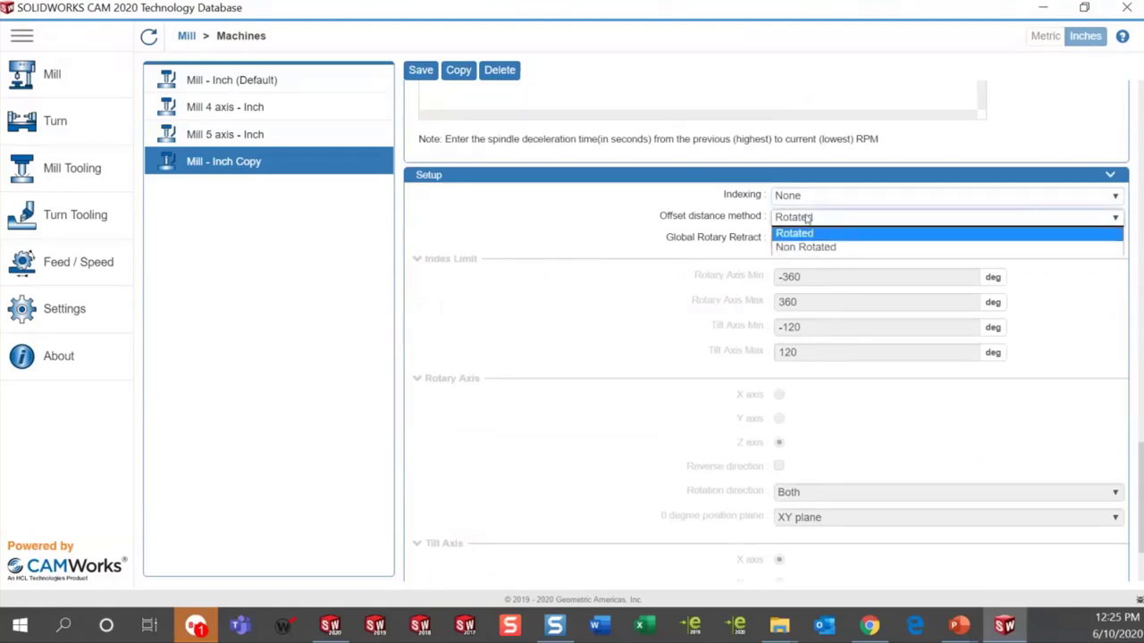
{"action": "left_click", "coordinate": [591, 207]}
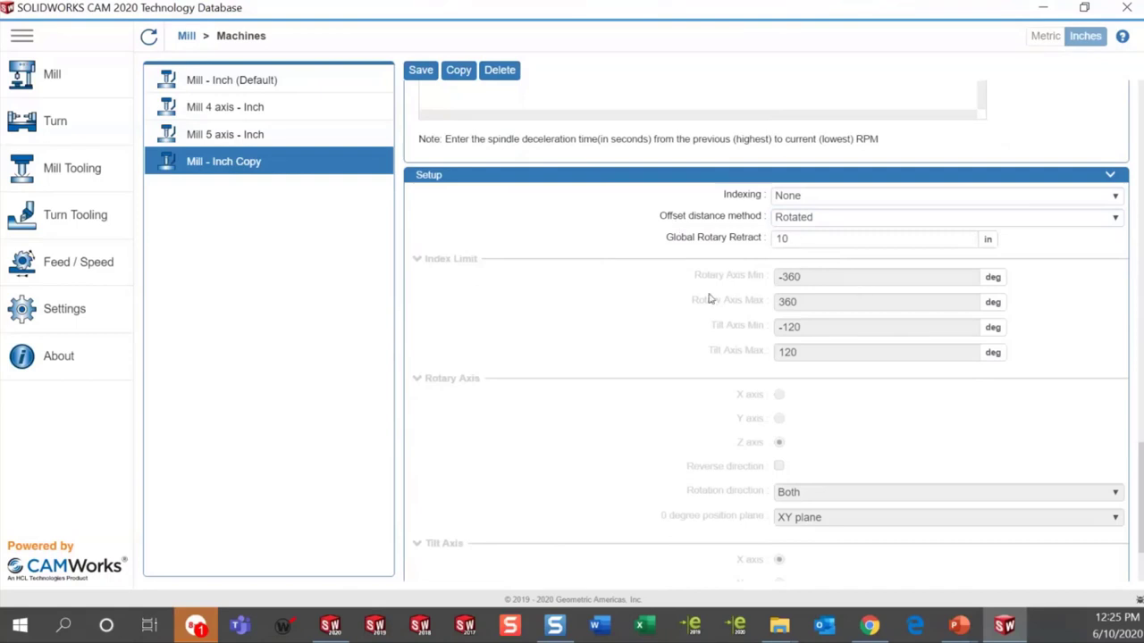
{"action": "scroll", "coordinate": [661, 309], "scroll_direction": "down", "scroll_amount": 1}
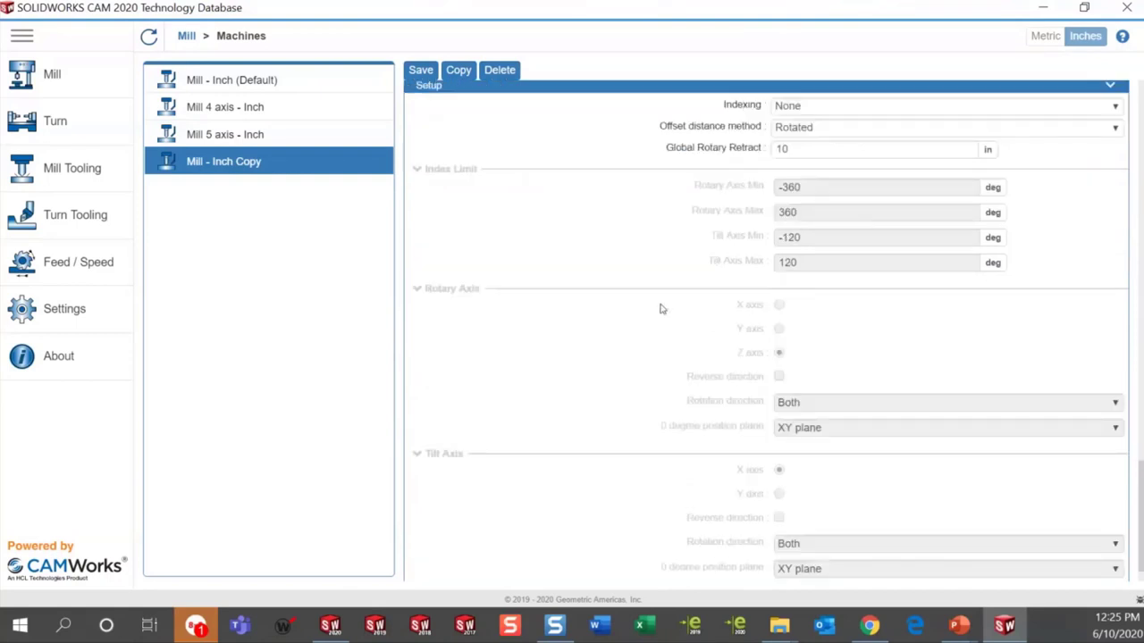
{"action": "scroll", "coordinate": [655, 309], "scroll_direction": "down", "scroll_amount": 1}
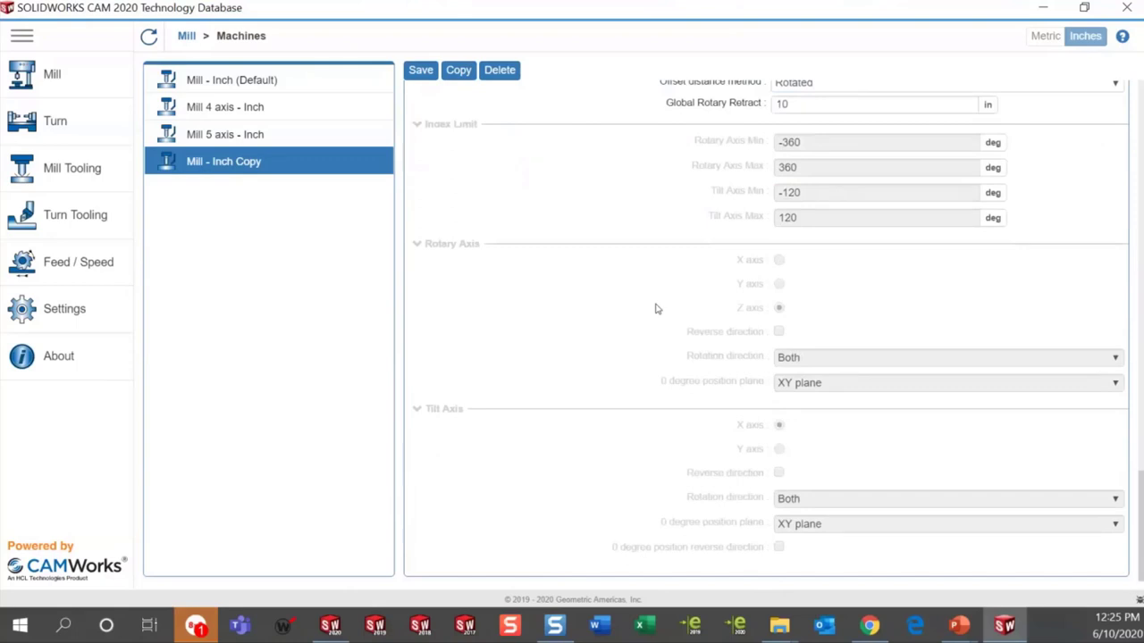
Make Haas VF3 the default machine and save it, then compare its default setting with the Mill - Inch machine
{"action": "scroll", "coordinate": [655, 309], "scroll_direction": "up", "scroll_amount": 3}
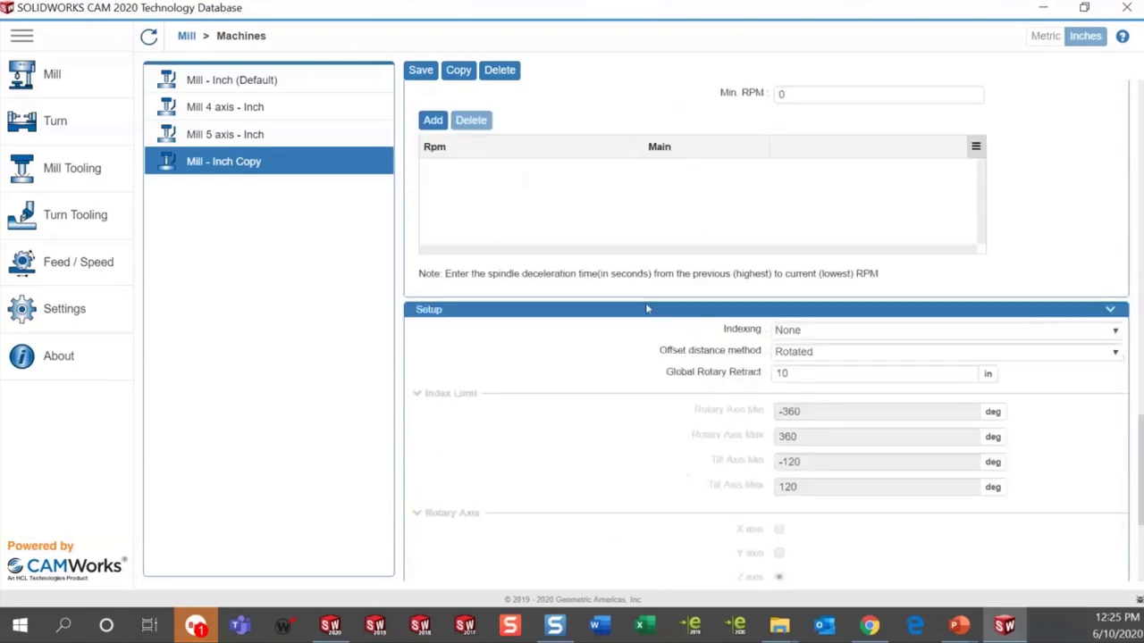
{"action": "scroll", "coordinate": [647, 309], "scroll_direction": "up", "scroll_amount": 15}
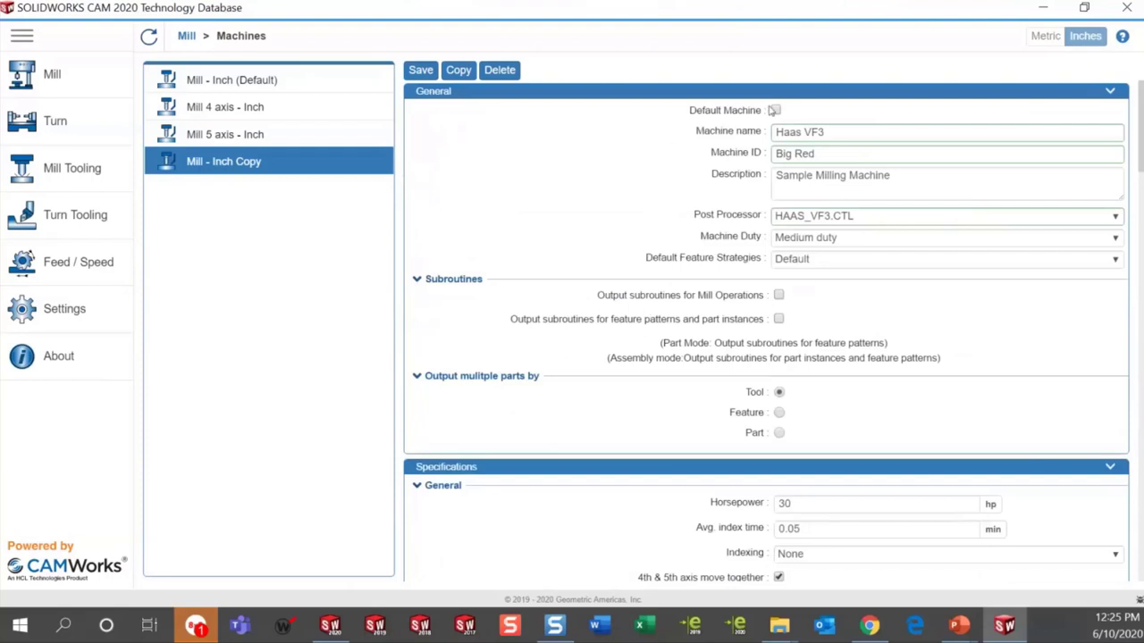
{"action": "left_click", "coordinate": [775, 110]}
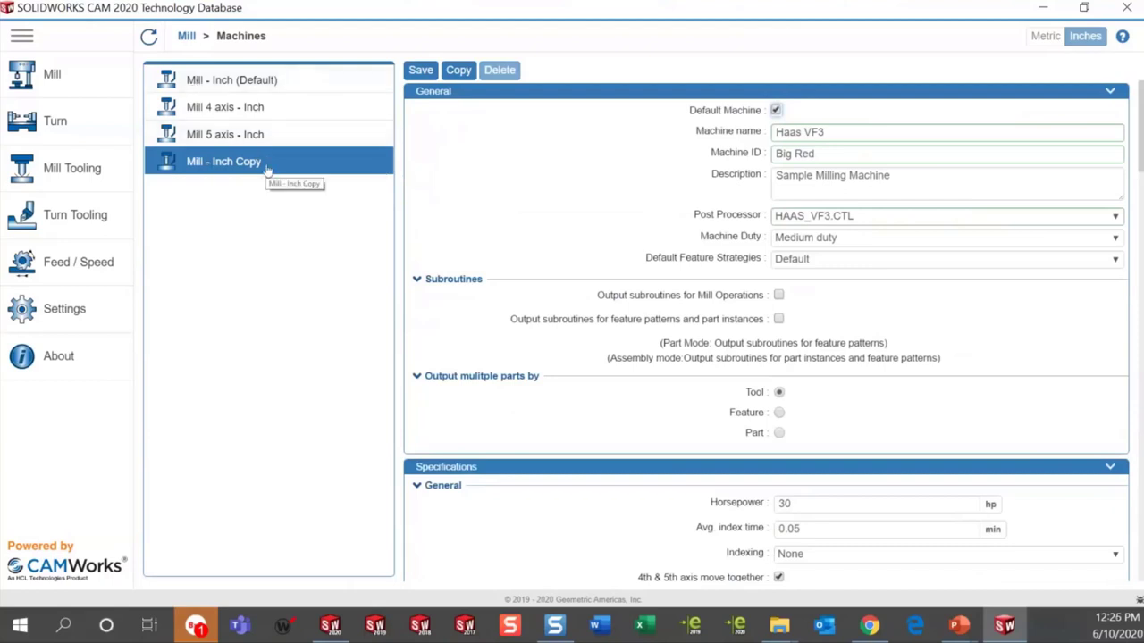
{"action": "left_click", "coordinate": [421, 70]}
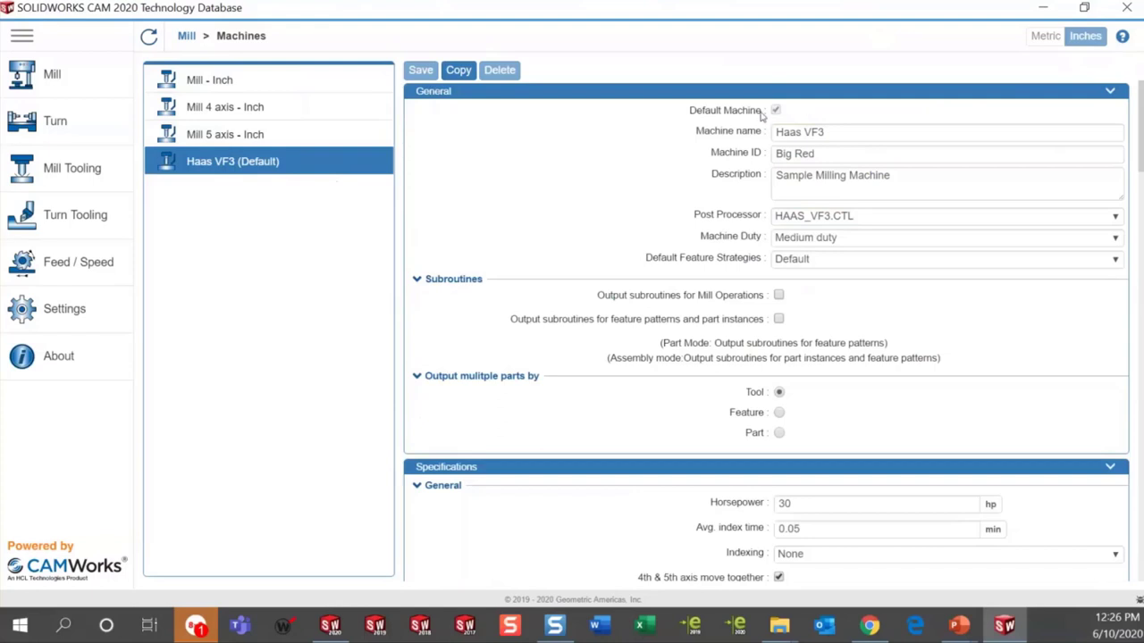
{"action": "left_click", "coordinate": [223, 79]}
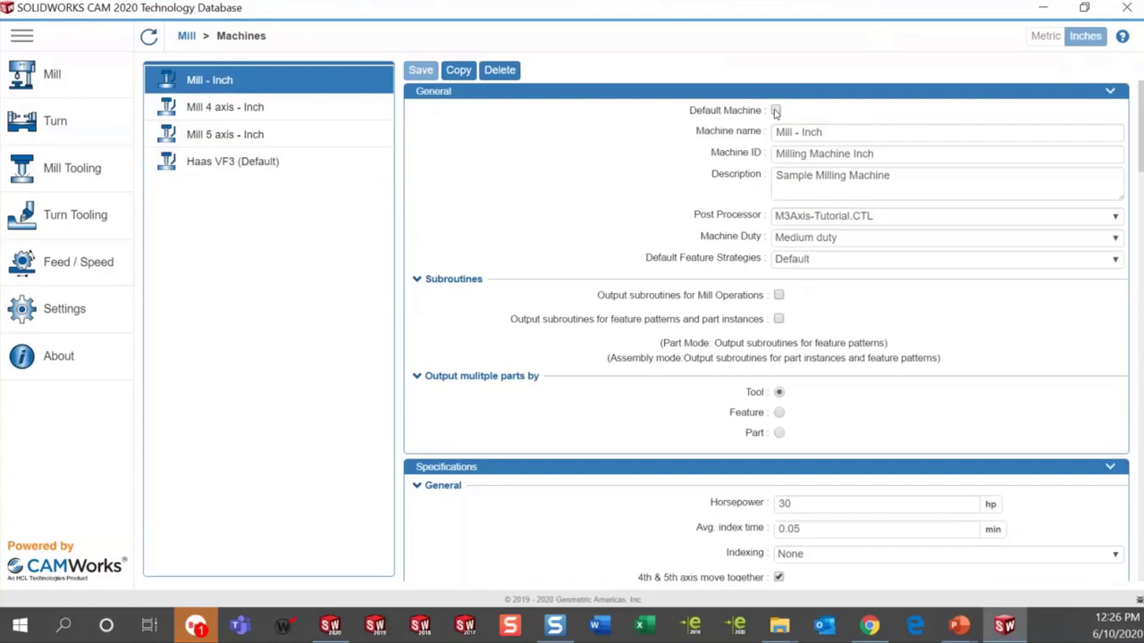
{"action": "left_click", "coordinate": [257, 166]}
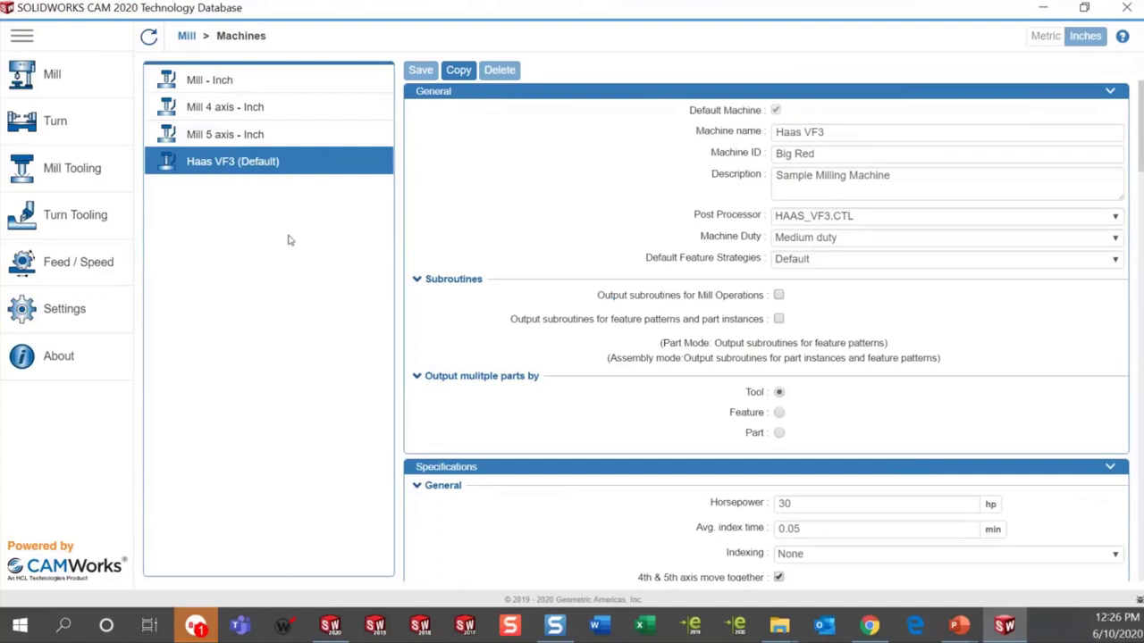
Switch from the Technology Database to the SOLIDWORKS part and examine its generated rough and contour mill operations and their tools
{"action": "left_click", "coordinate": [1042, 11]}
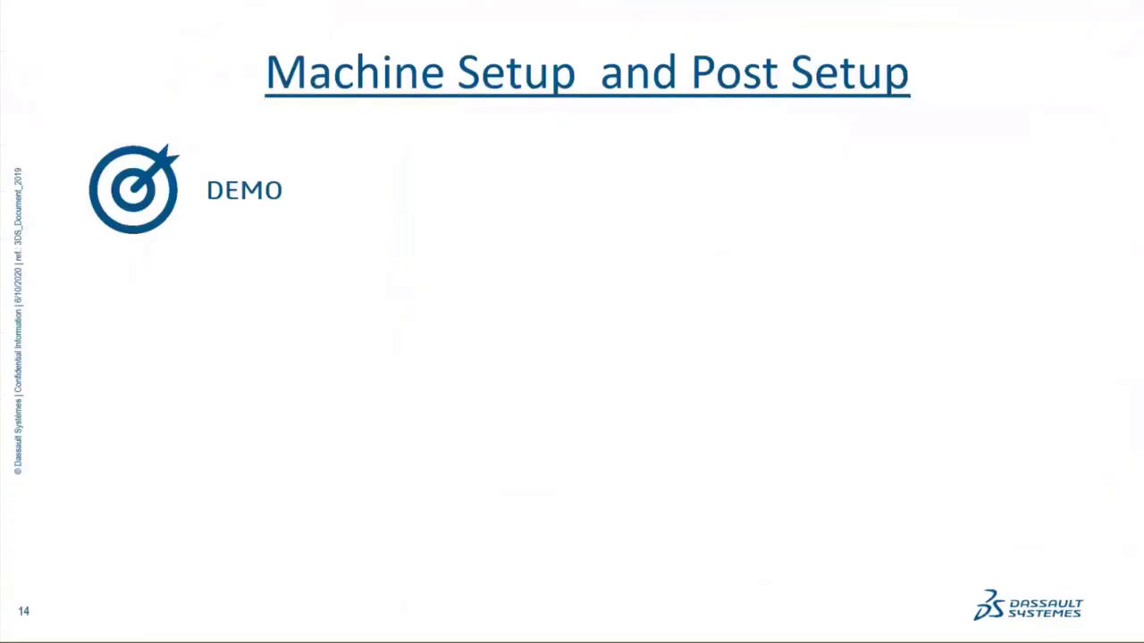
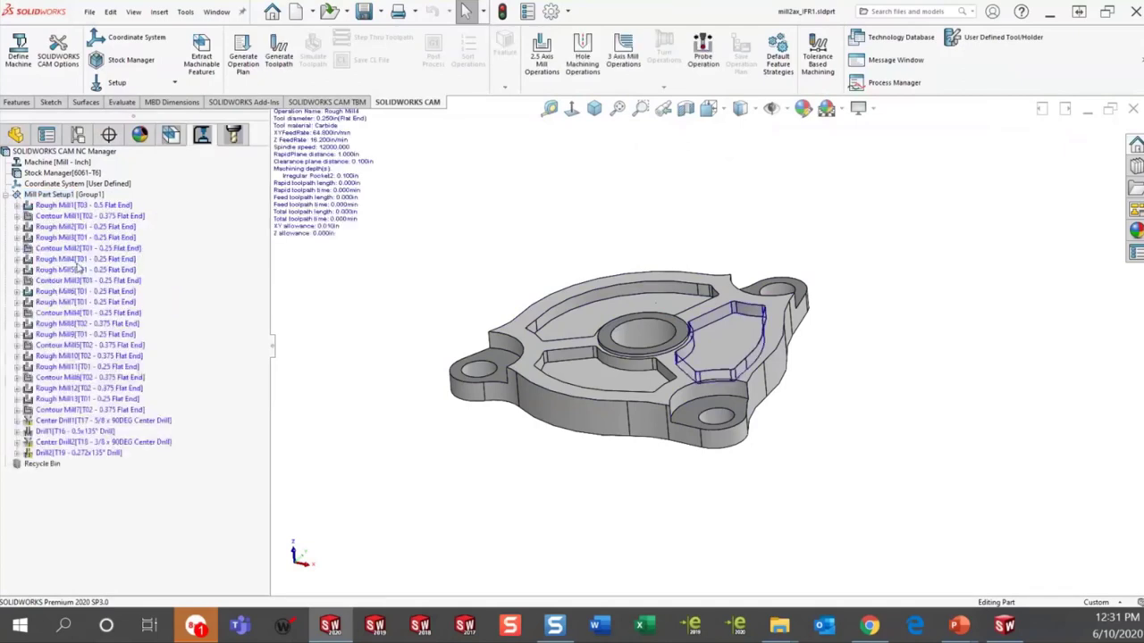
{"action": "left_click", "coordinate": [68, 207]}
{"action": "left_click", "coordinate": [63, 217]}
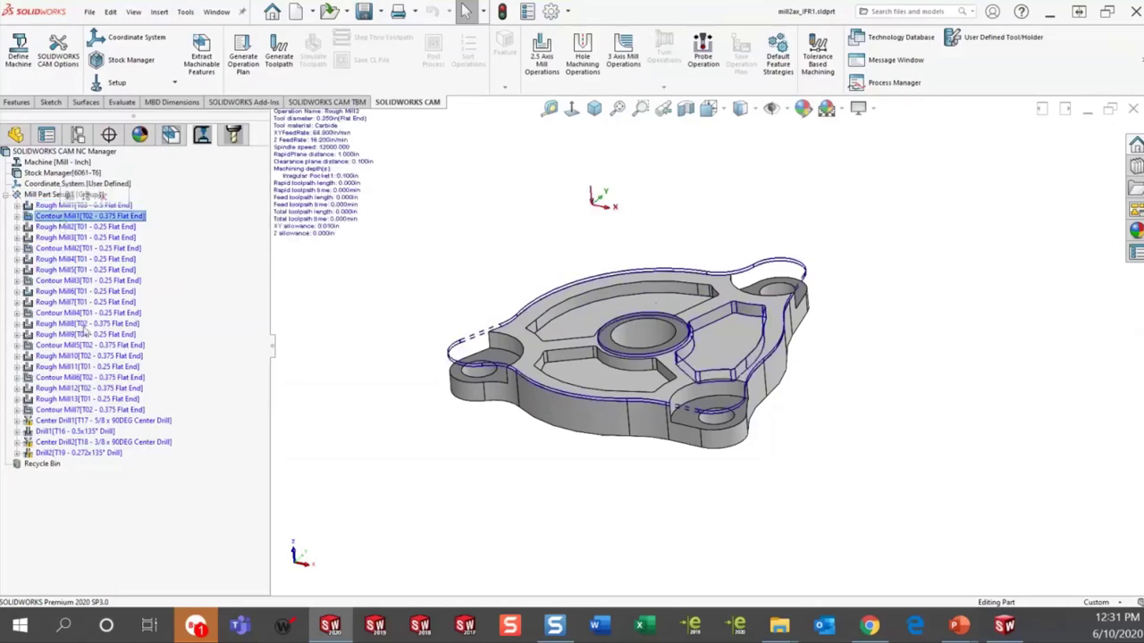
{"action": "left_click", "coordinate": [67, 293]}
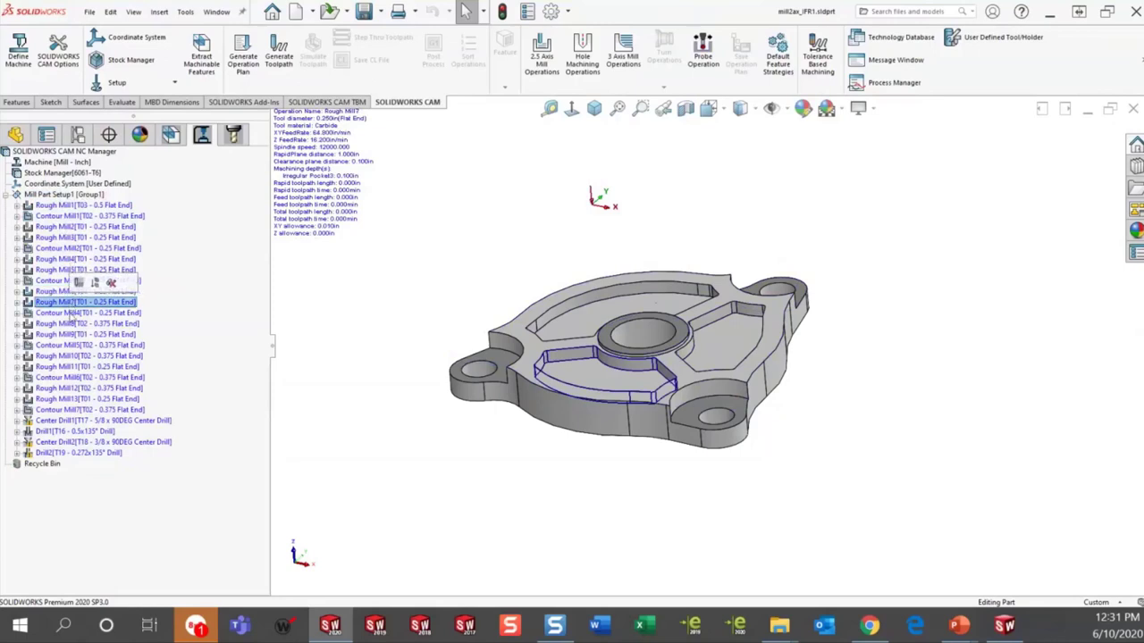
{"action": "left_click", "coordinate": [67, 314]}
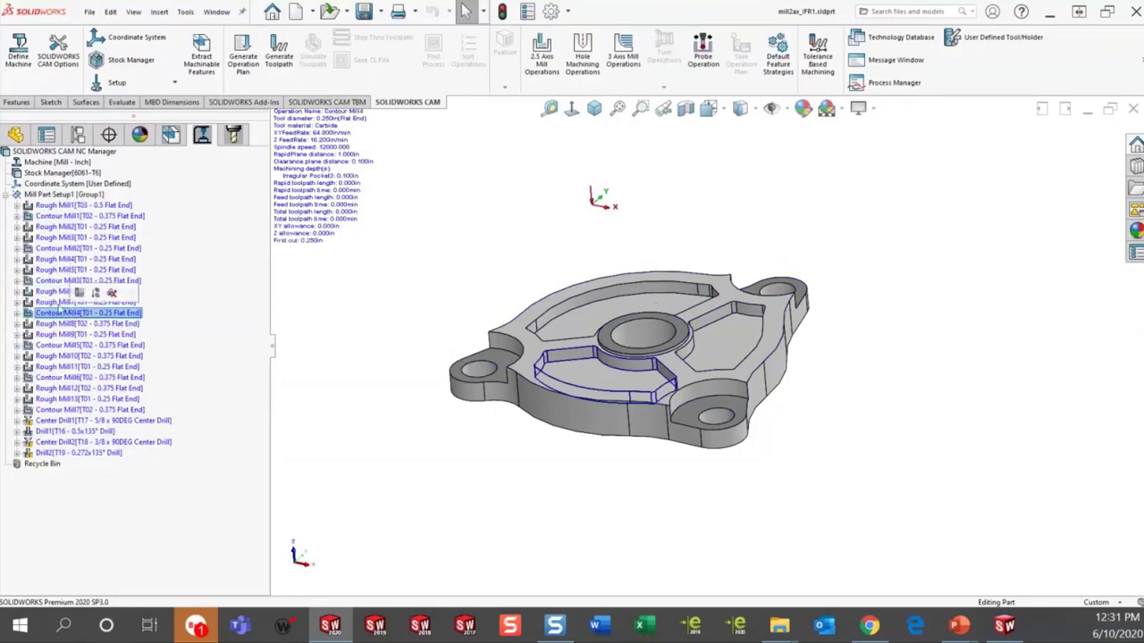
{"action": "left_click", "coordinate": [50, 302]}
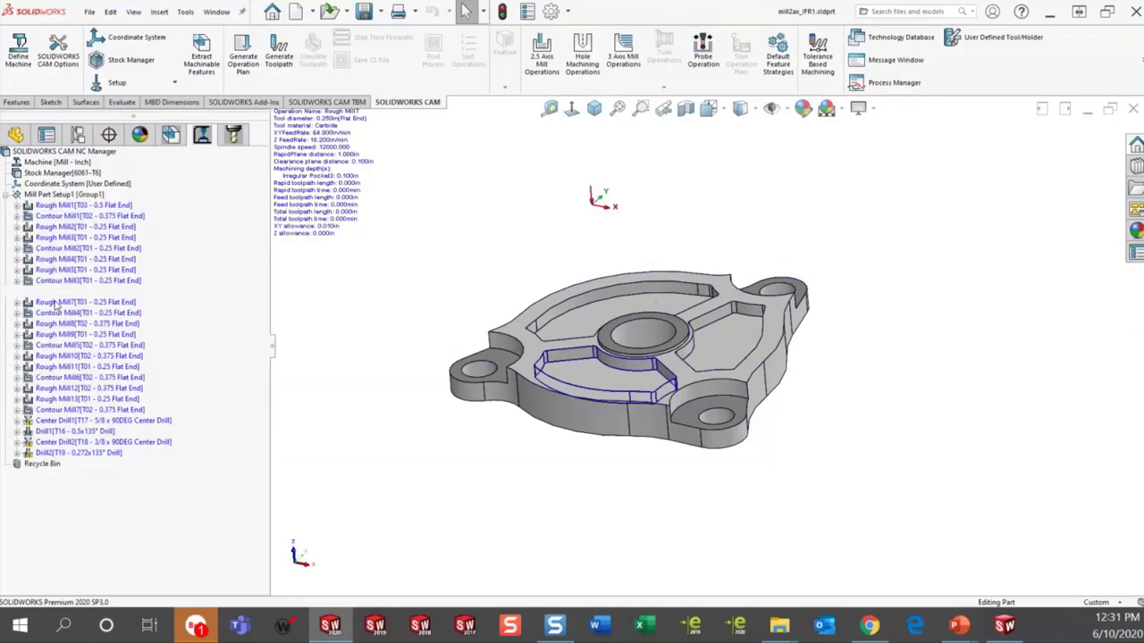
{"action": "left_click", "coordinate": [41, 292]}
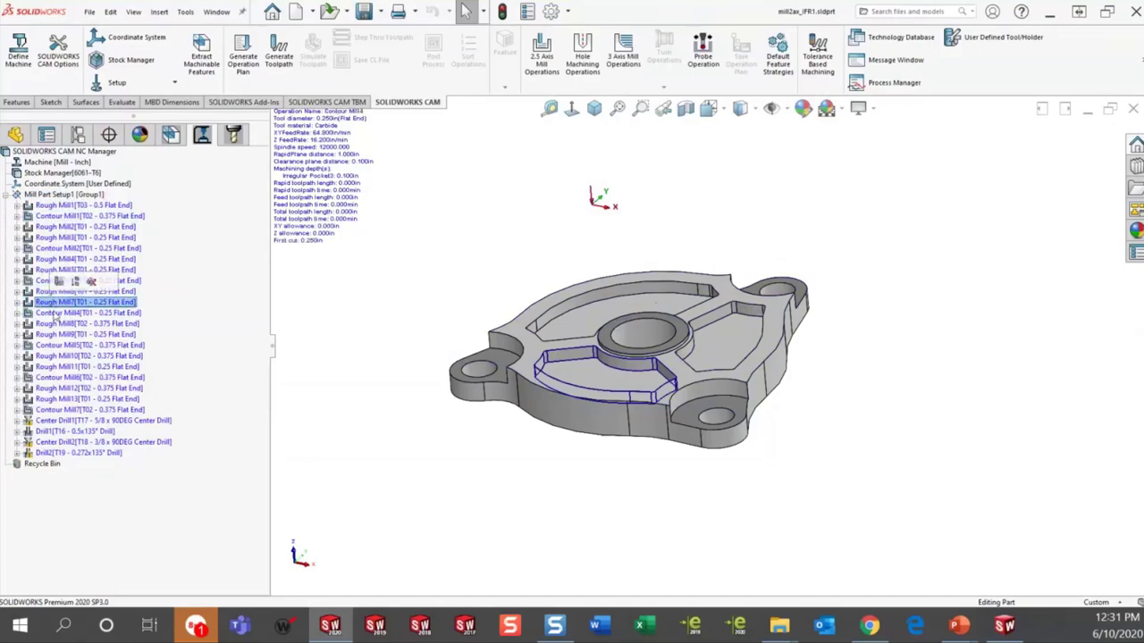
{"action": "left_click", "coordinate": [54, 312]}
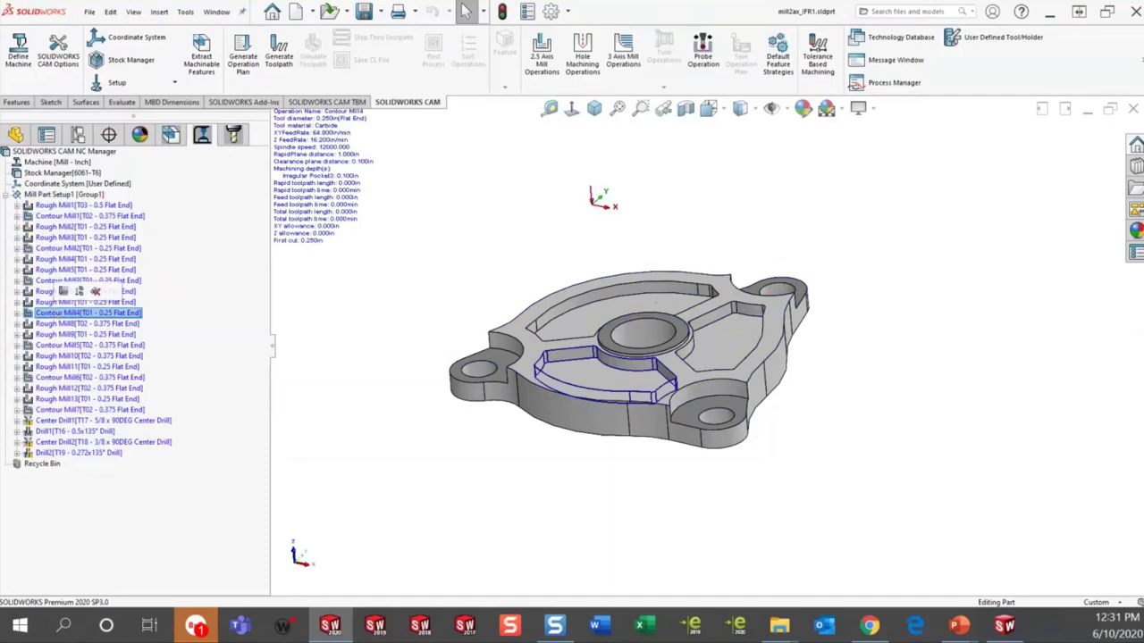
Check the machinable features and their assigned strategies, including the commands available for the open pocket, and return to the operations
{"action": "left_click", "coordinate": [171, 134]}
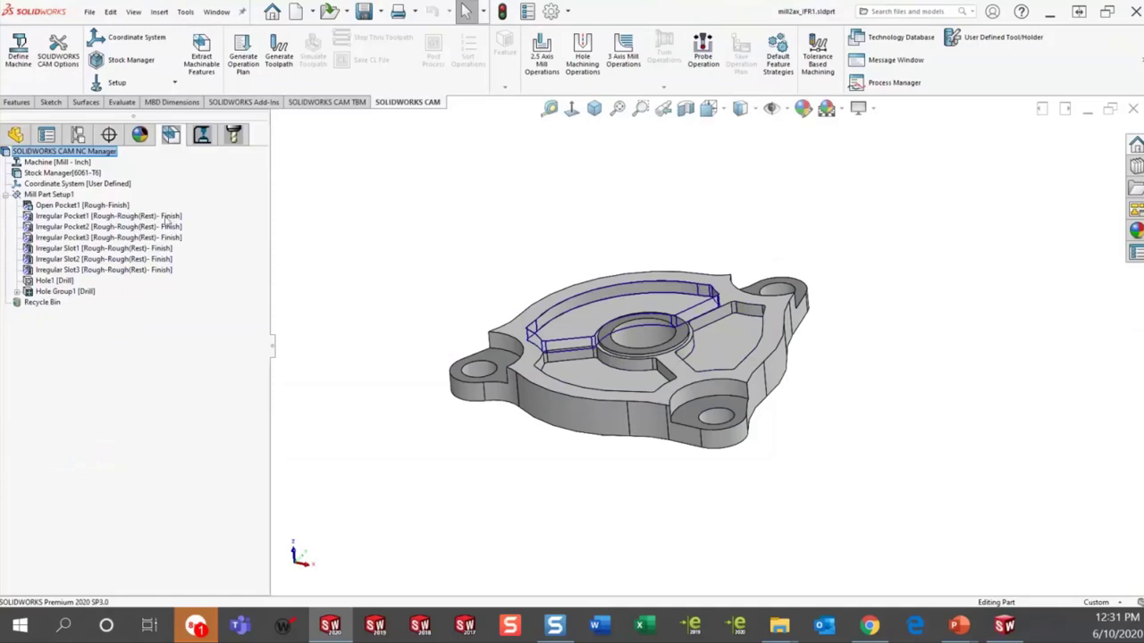
{"action": "right_click", "coordinate": [79, 207]}
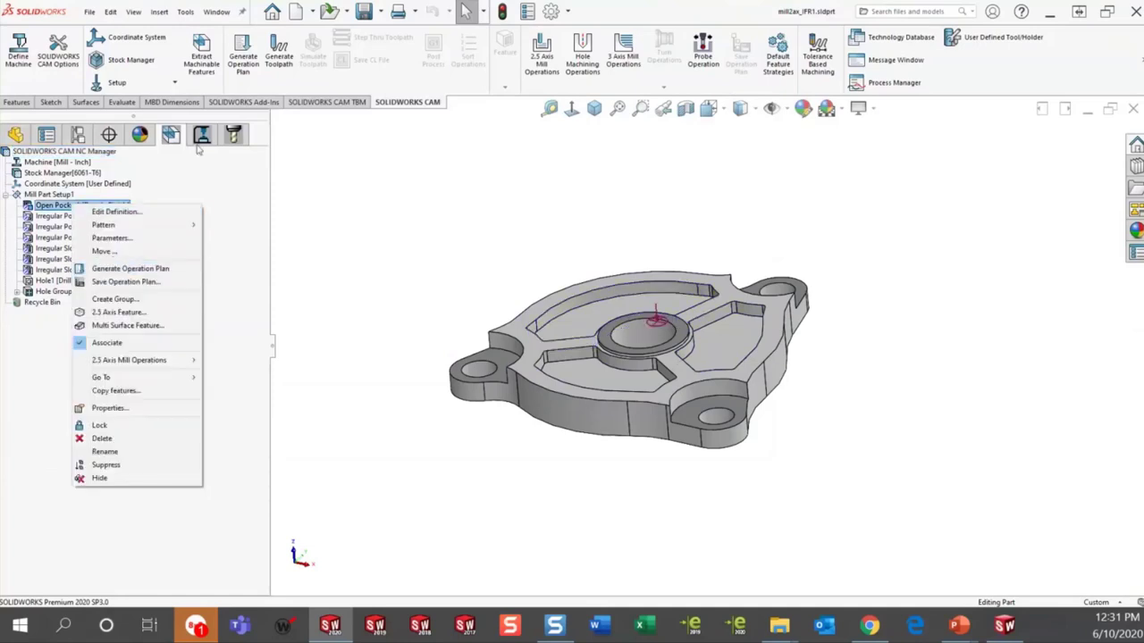
{"action": "left_click", "coordinate": [111, 262]}
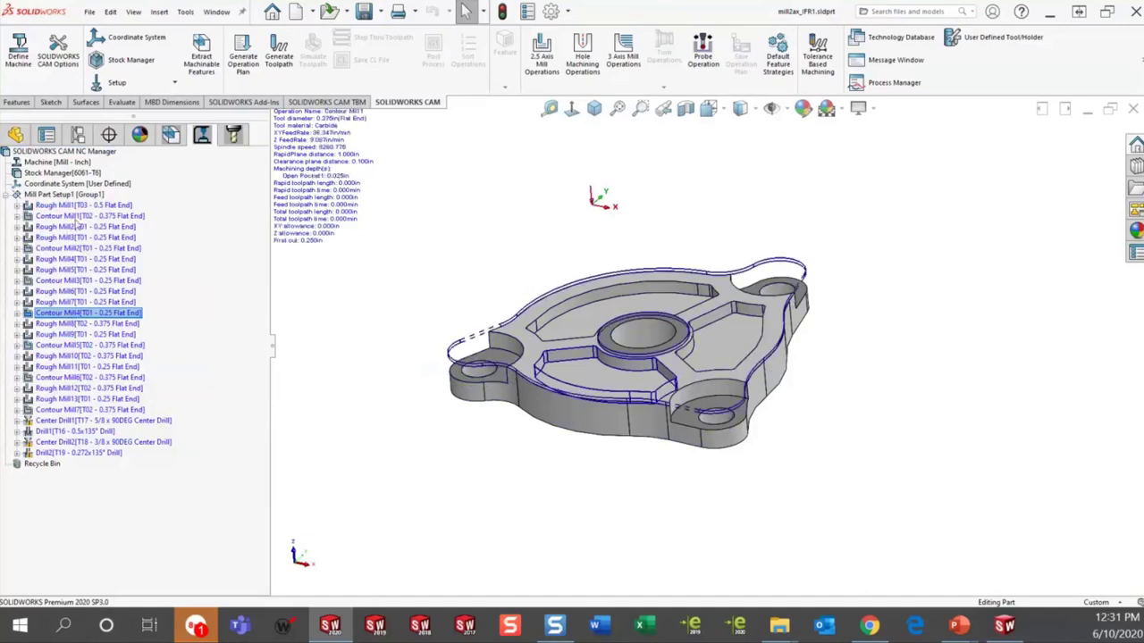
Generate toolpaths for the Rough Mill2, Rough Mill3 and Contour Mill2 operations of Irregular Pocket1
{"action": "left_click", "coordinate": [68, 228]}
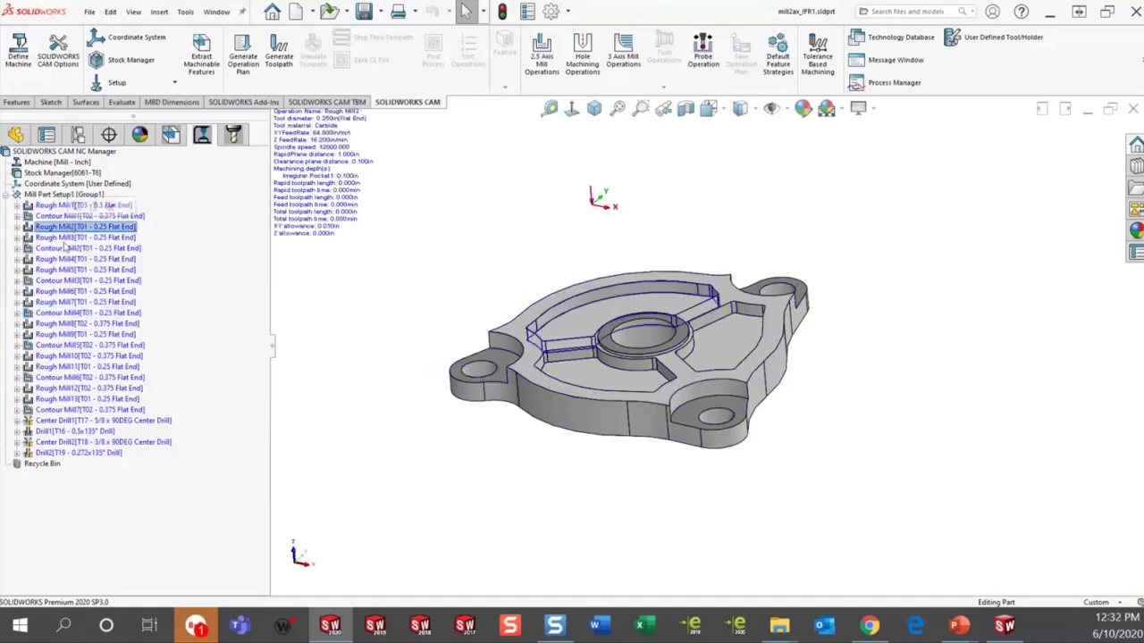
{"action": "left_click", "coordinate": [65, 239], "text": "ctrl"}
{"action": "right_click", "coordinate": [67, 248]}
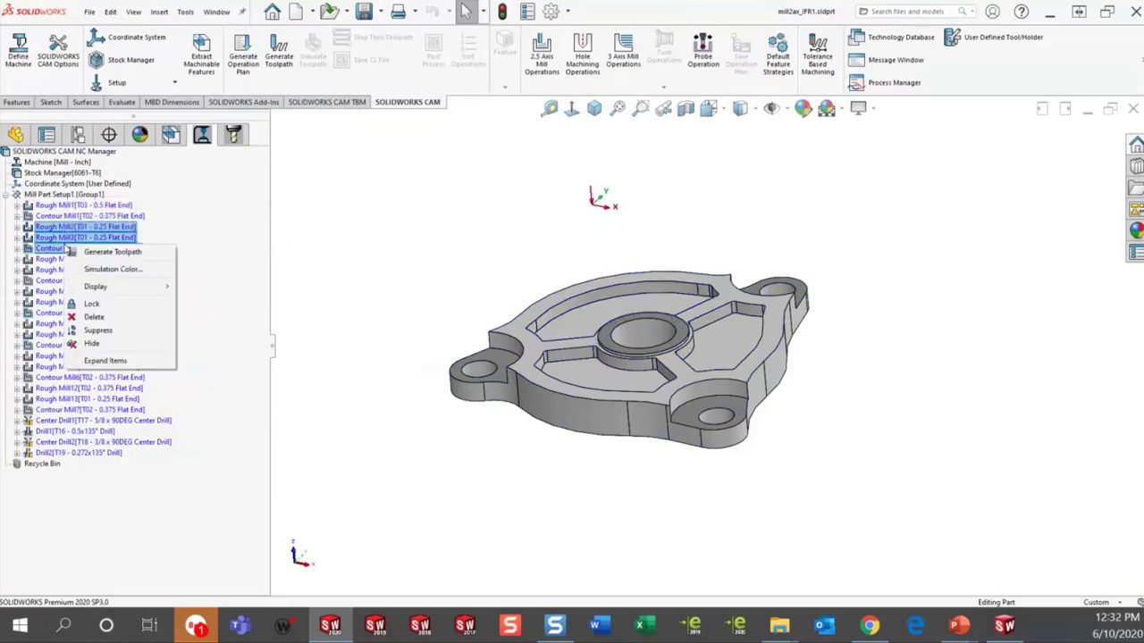
{"action": "left_click", "coordinate": [98, 255]}
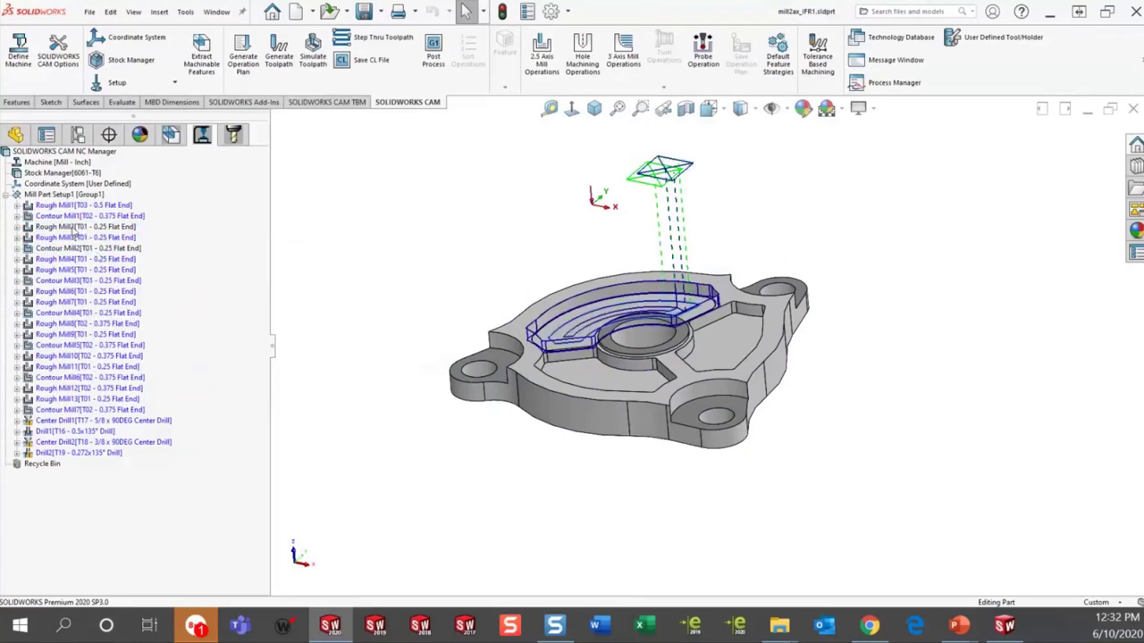
Compare the toolpaths of Rough Mill2, Rough Mill3 and Contour Mill2 on the irregular pocket
{"action": "left_click", "coordinate": [69, 228]}
{"action": "left_click", "coordinate": [71, 238]}
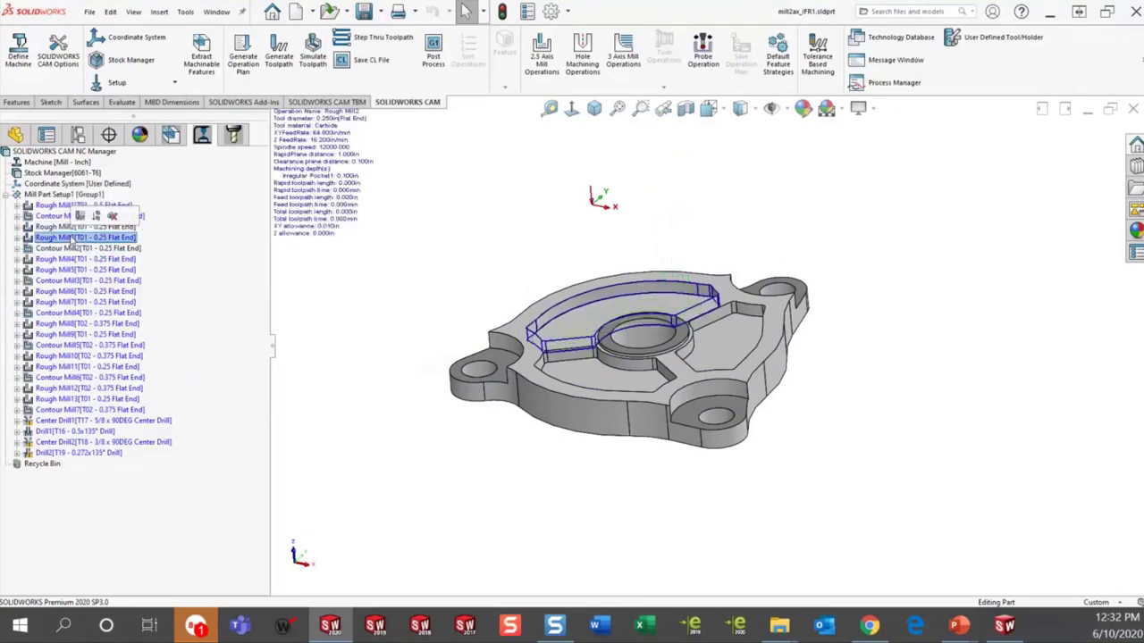
{"action": "left_click", "coordinate": [66, 250]}
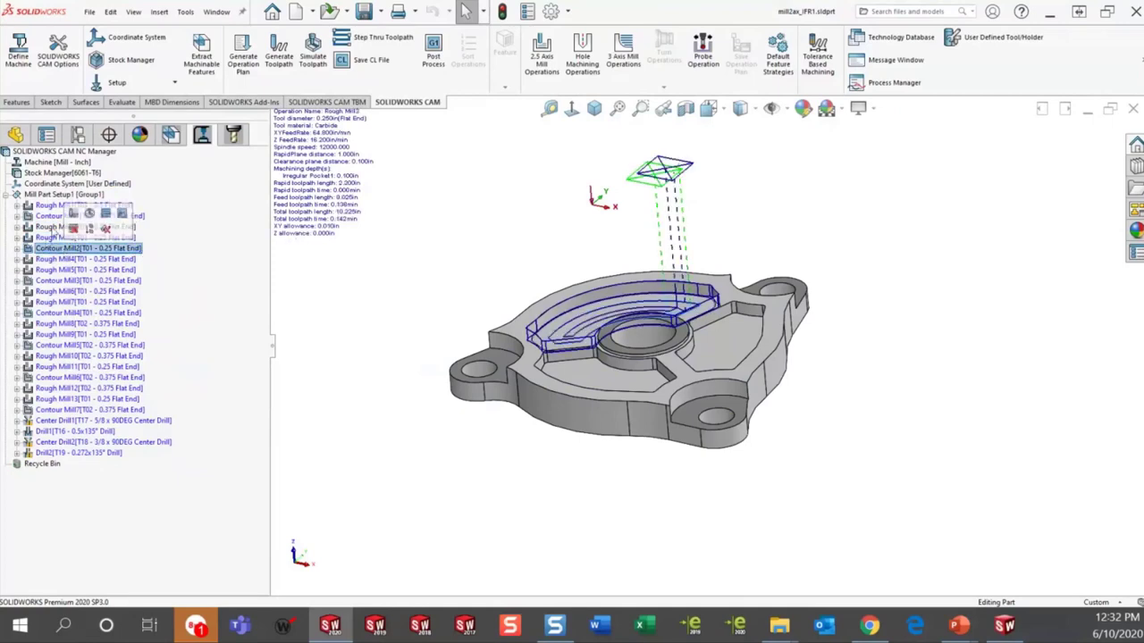
{"action": "left_click", "coordinate": [55, 228]}
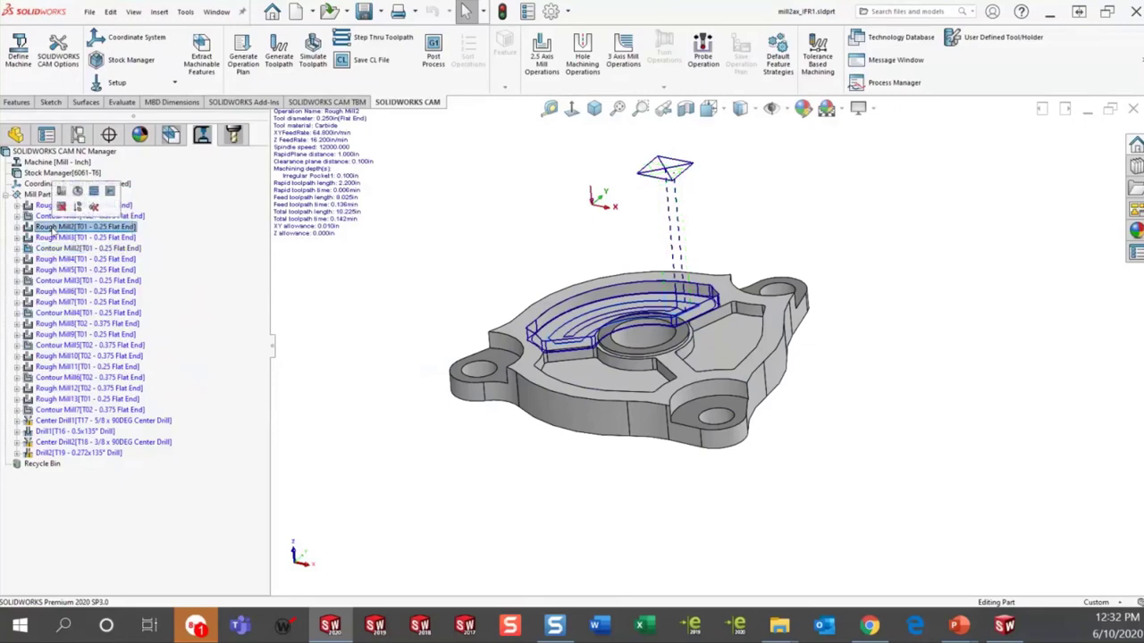
{"action": "left_click", "coordinate": [112, 238]}
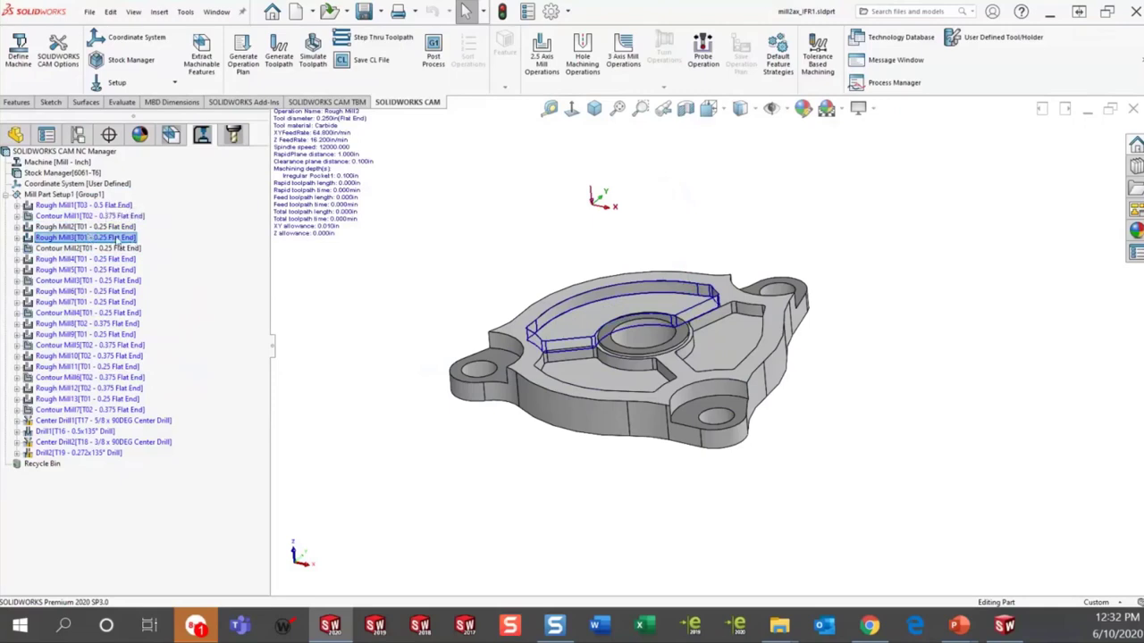
{"action": "left_click", "coordinate": [74, 249]}
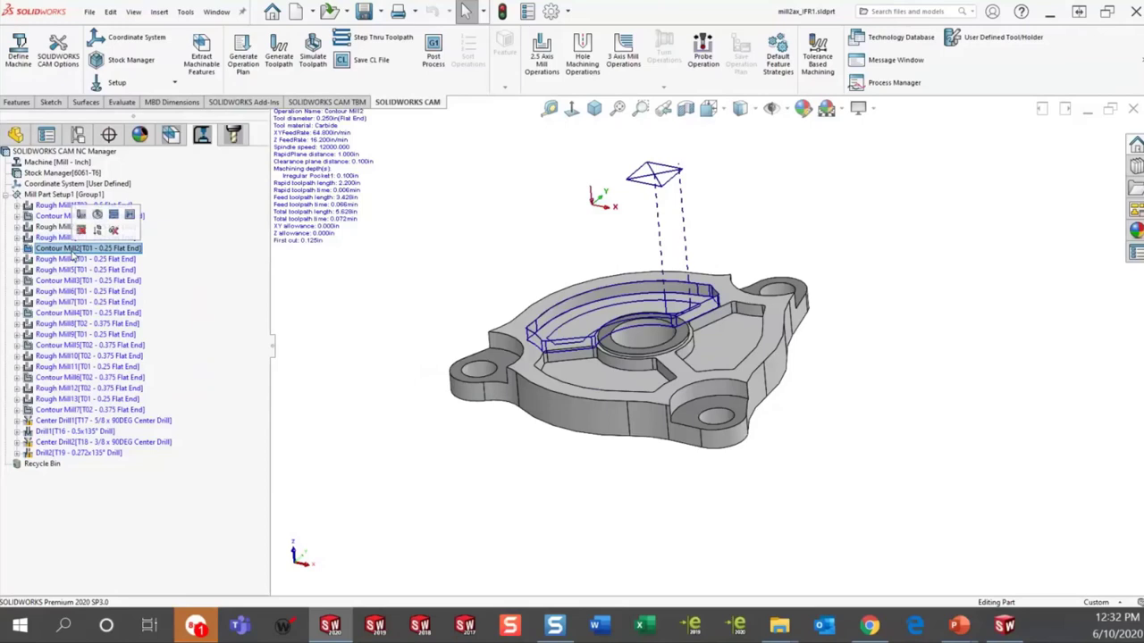
Edit the part's machine definition and make Haas VF3 the active machine
{"action": "left_click", "coordinate": [170, 134]}
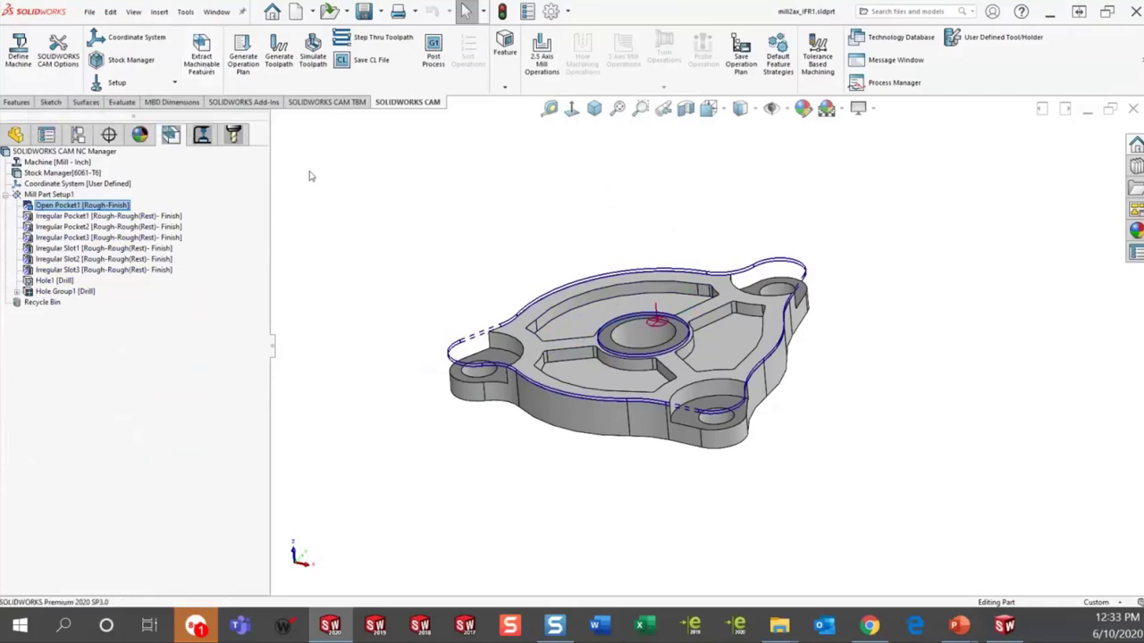
{"action": "right_click", "coordinate": [43, 165]}
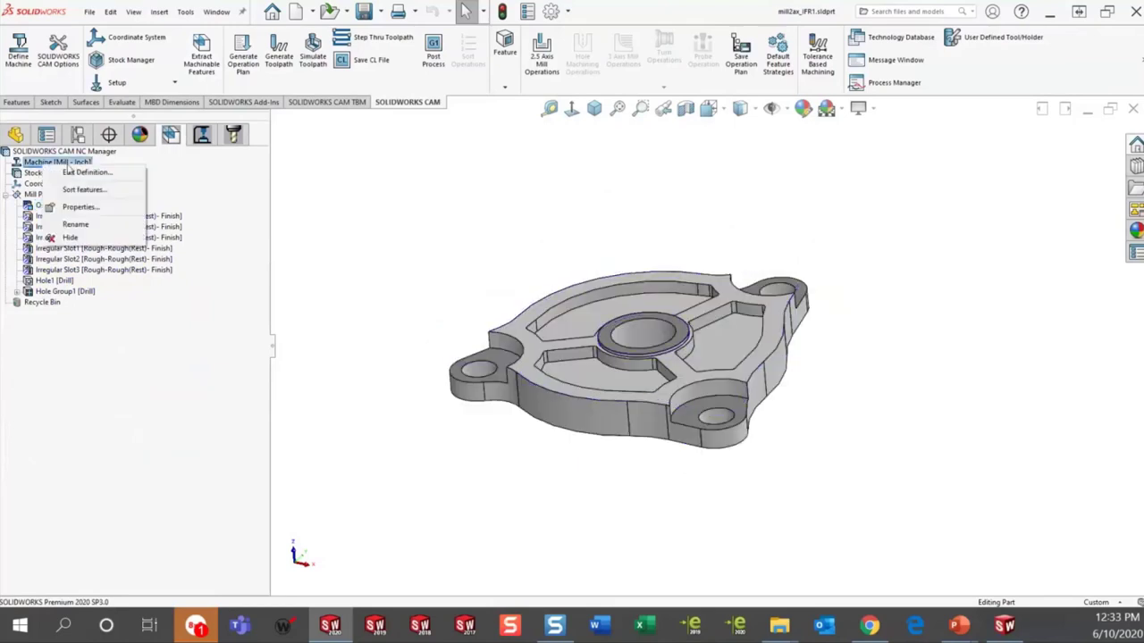
{"action": "left_click", "coordinate": [80, 174]}
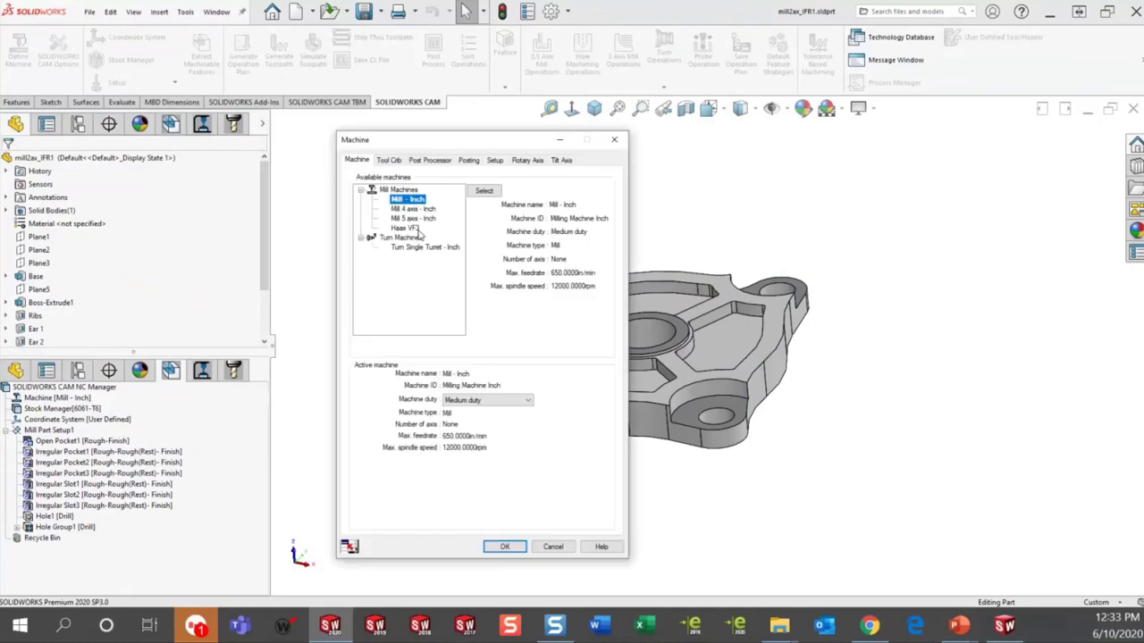
{"action": "left_click", "coordinate": [413, 228]}
{"action": "left_click", "coordinate": [483, 194]}
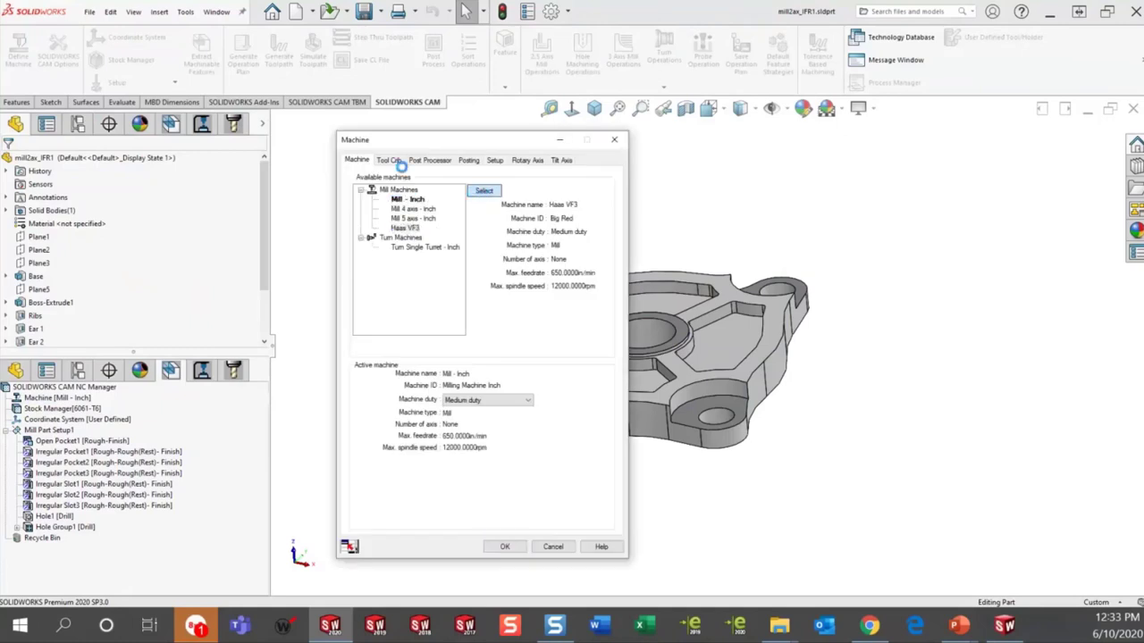
{"action": "left_click", "coordinate": [393, 159]}
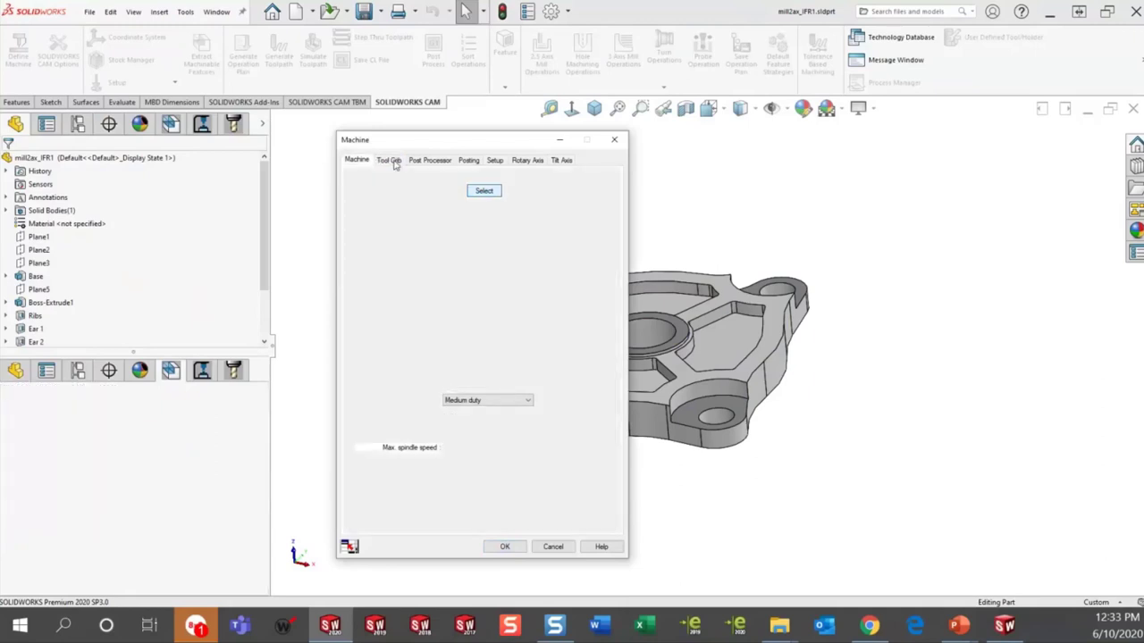
{"action": "left_click", "coordinate": [358, 160]}
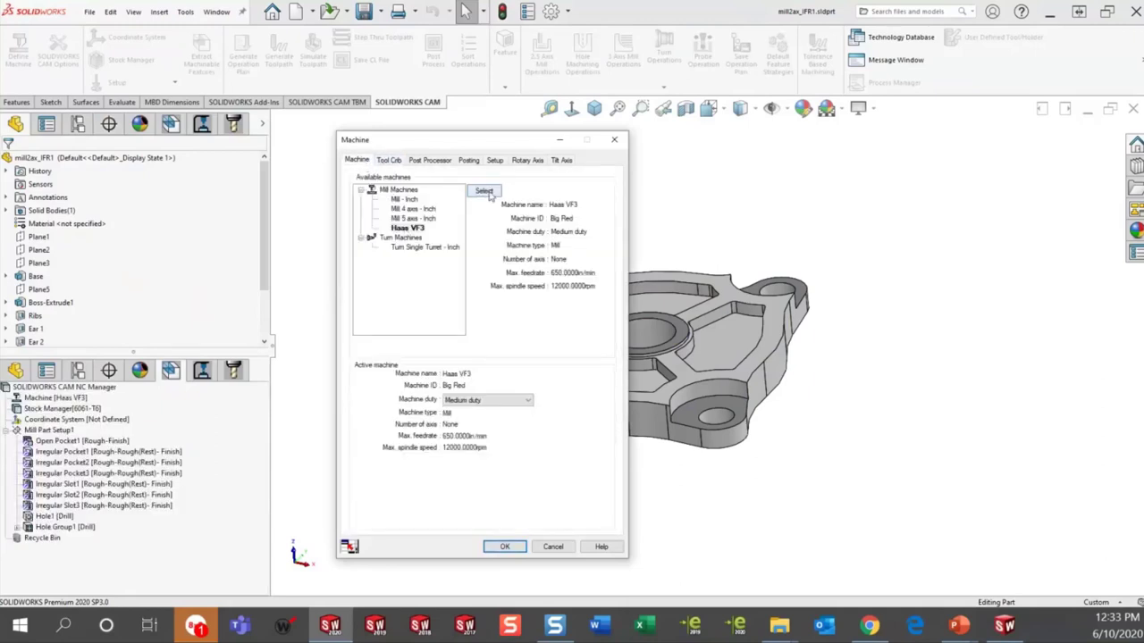
Make Haas VF3 the active tool crib, adding missing operation tools automatically, and accept the machine definition
{"action": "left_click", "coordinate": [389, 161]}
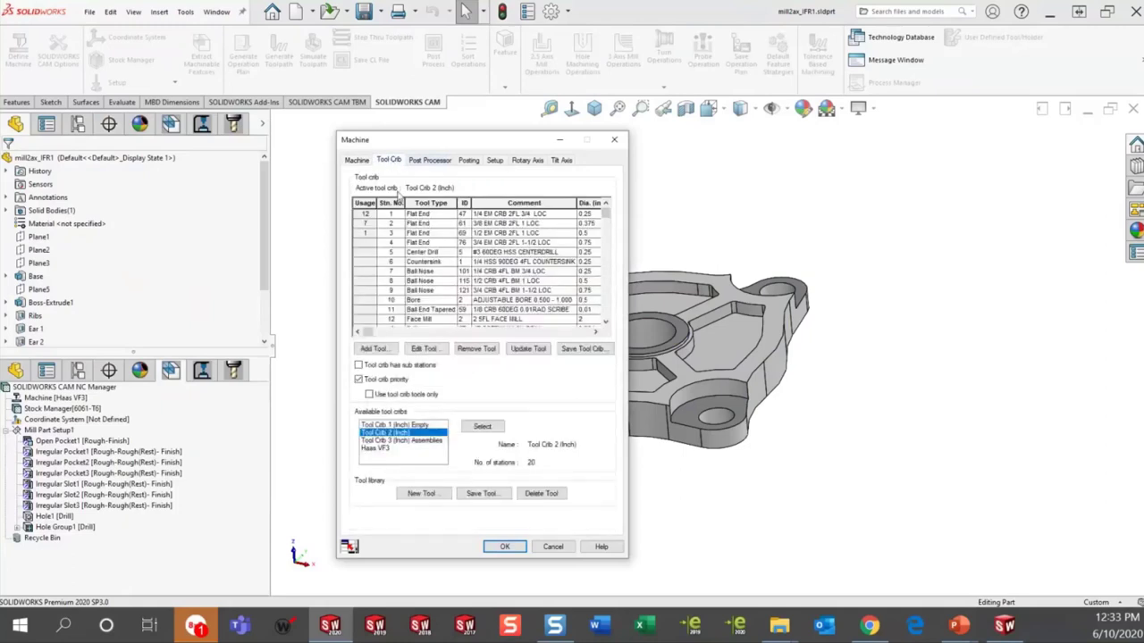
{"action": "left_click", "coordinate": [382, 448]}
{"action": "left_click", "coordinate": [481, 426]}
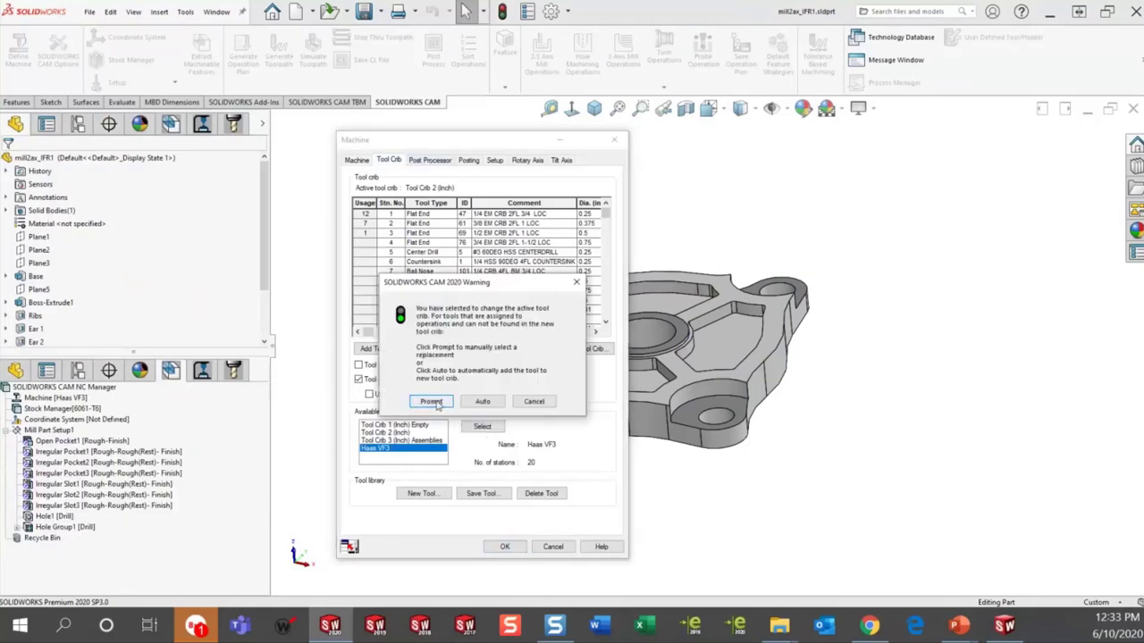
{"action": "left_click", "coordinate": [480, 402]}
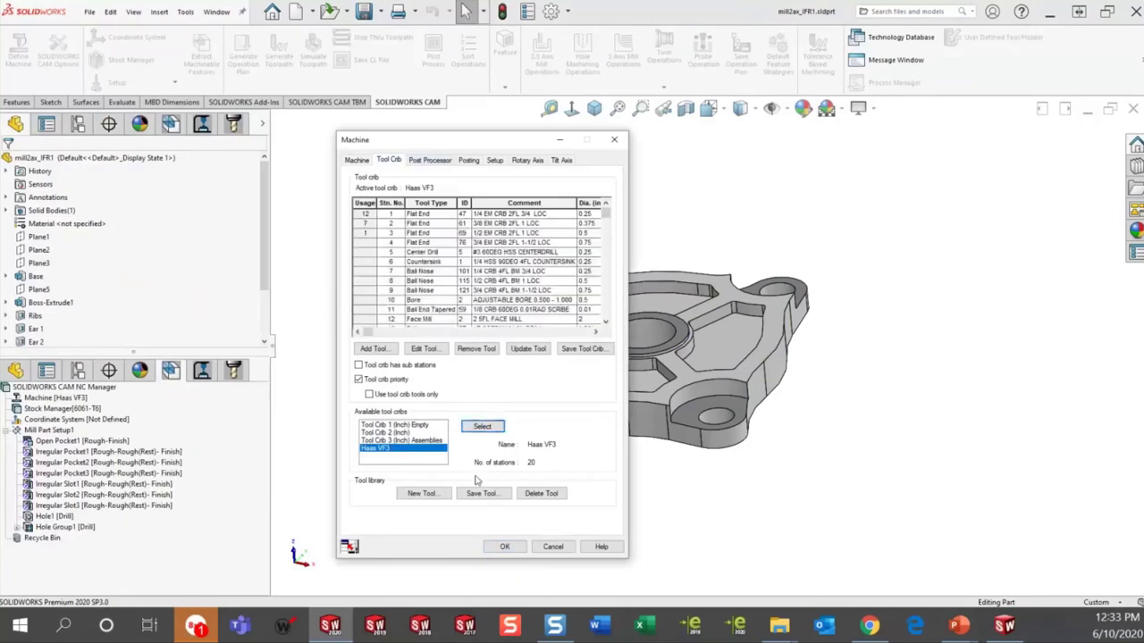
{"action": "left_click", "coordinate": [504, 547]}
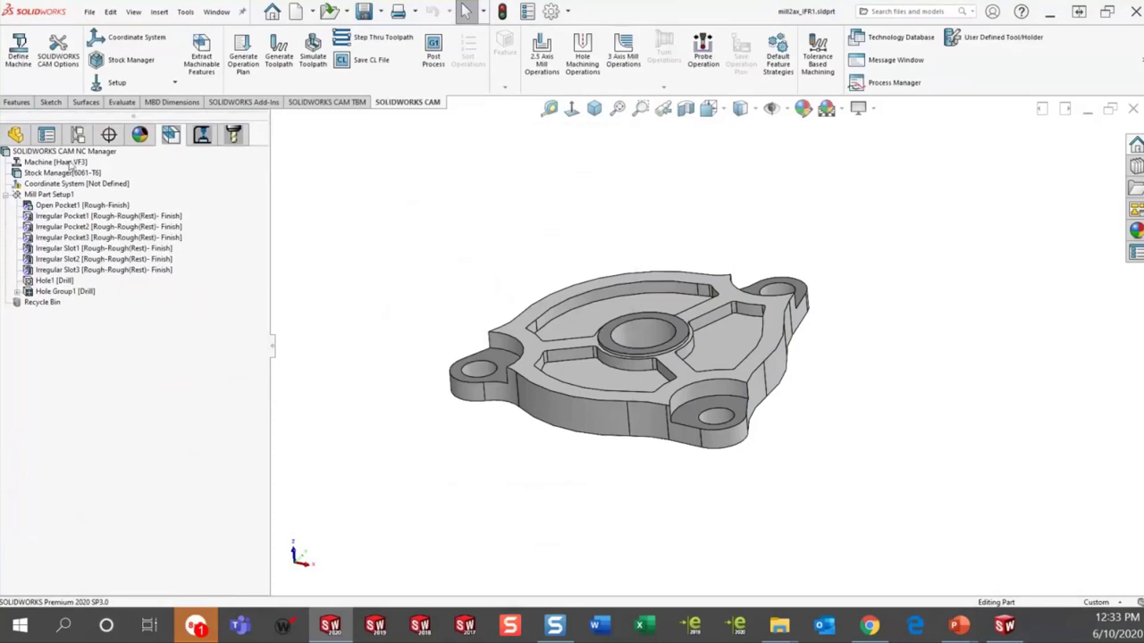
Delete all machinable features of Mill Part Setup1, from Open Pocket1 through Hole Group1
{"action": "left_click", "coordinate": [82, 206]}
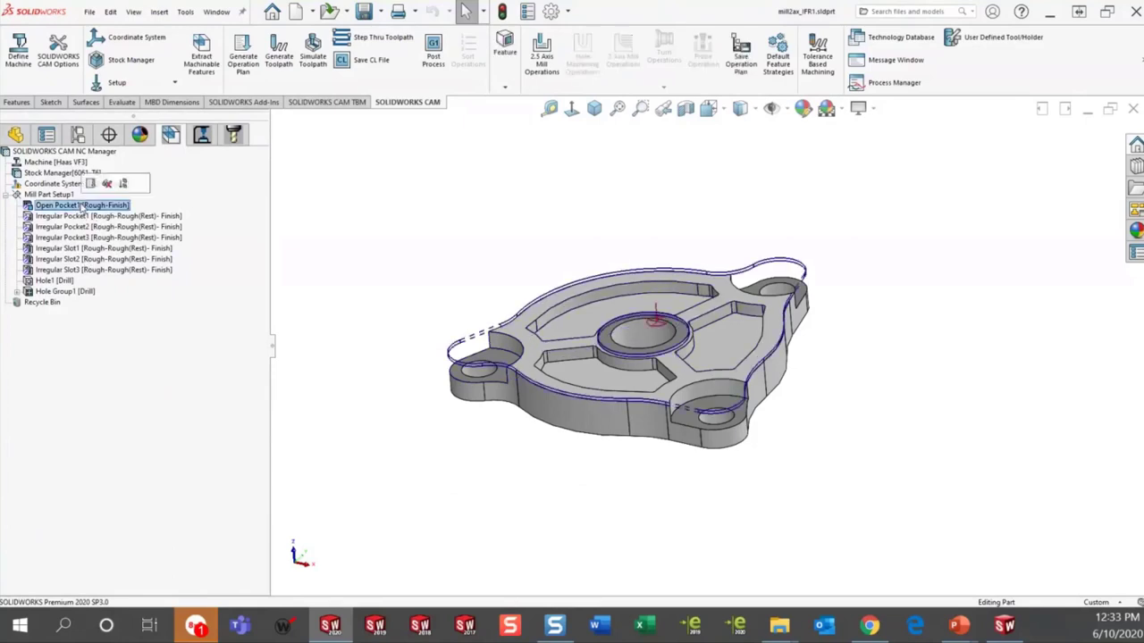
{"action": "left_click", "coordinate": [80, 293], "text": "shift"}
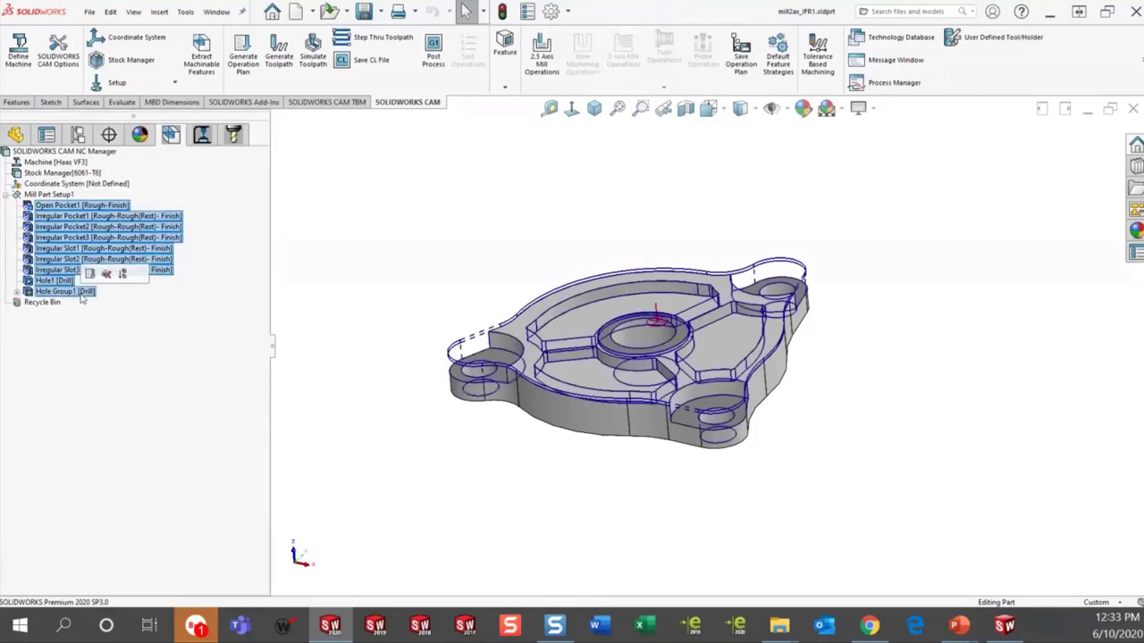
{"action": "right_click", "coordinate": [81, 296]}
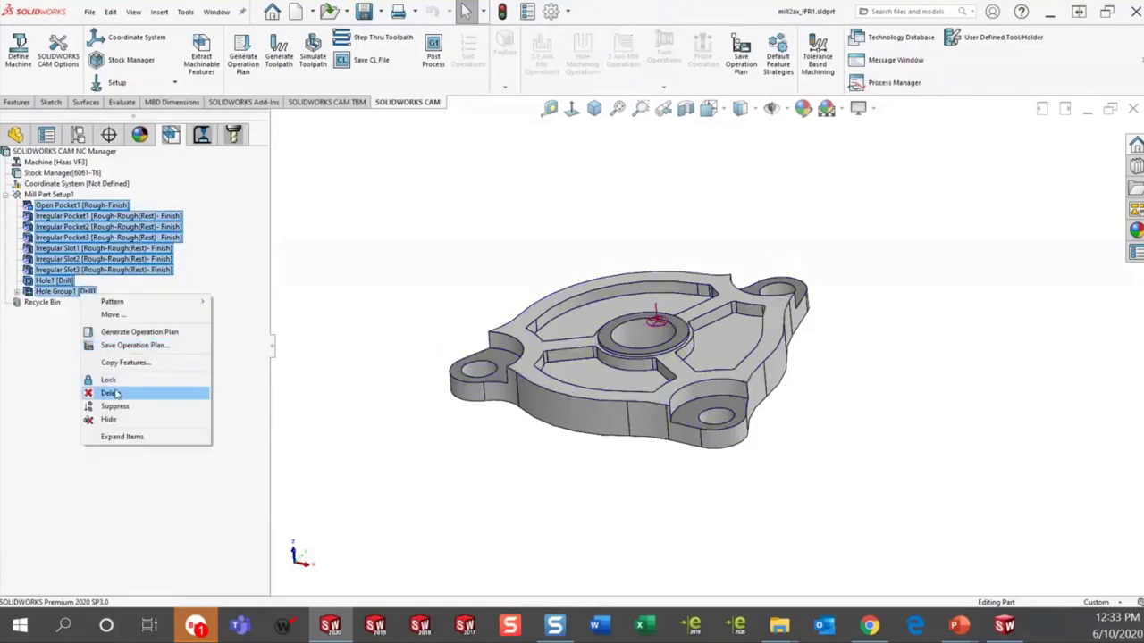
{"action": "left_click", "coordinate": [110, 393]}
{"action": "left_click", "coordinate": [613, 334]}
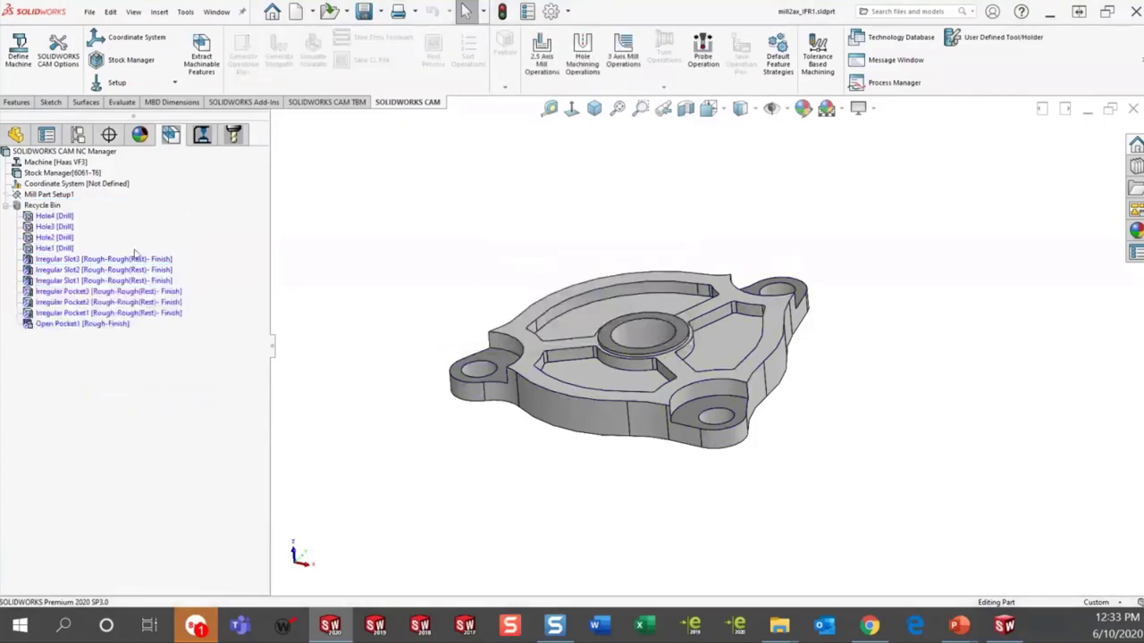
Reselect the Haas VF3 tool crib in the part's machine definition and accept the definition
{"action": "left_click", "coordinate": [201, 55]}
{"action": "right_click", "coordinate": [62, 163]}
{"action": "left_click", "coordinate": [98, 168]}
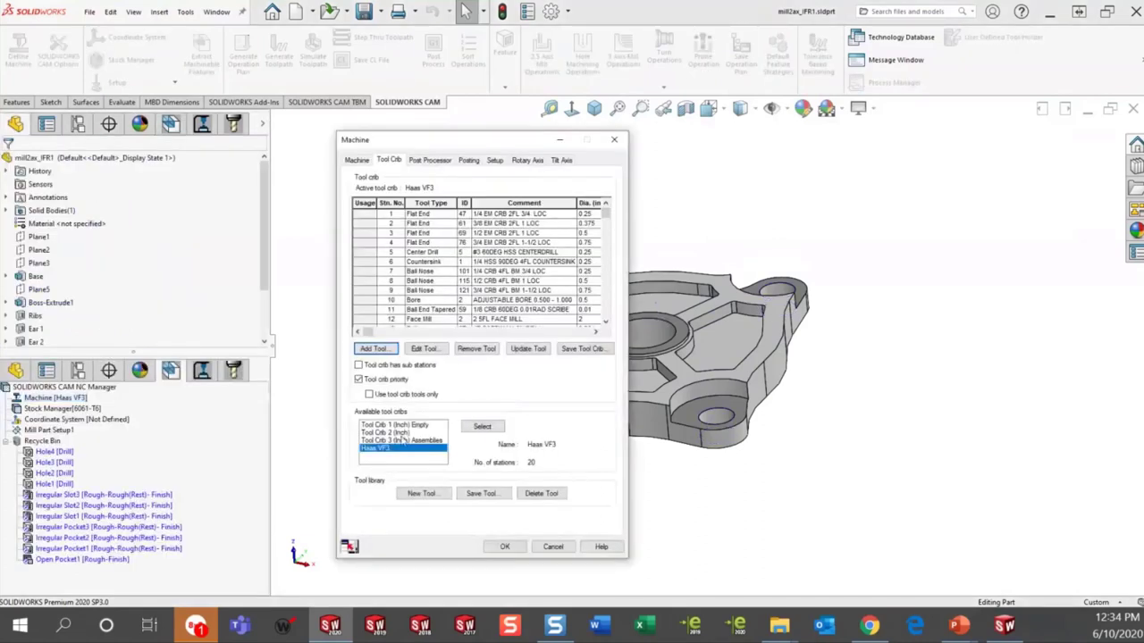
{"action": "left_click", "coordinate": [474, 426]}
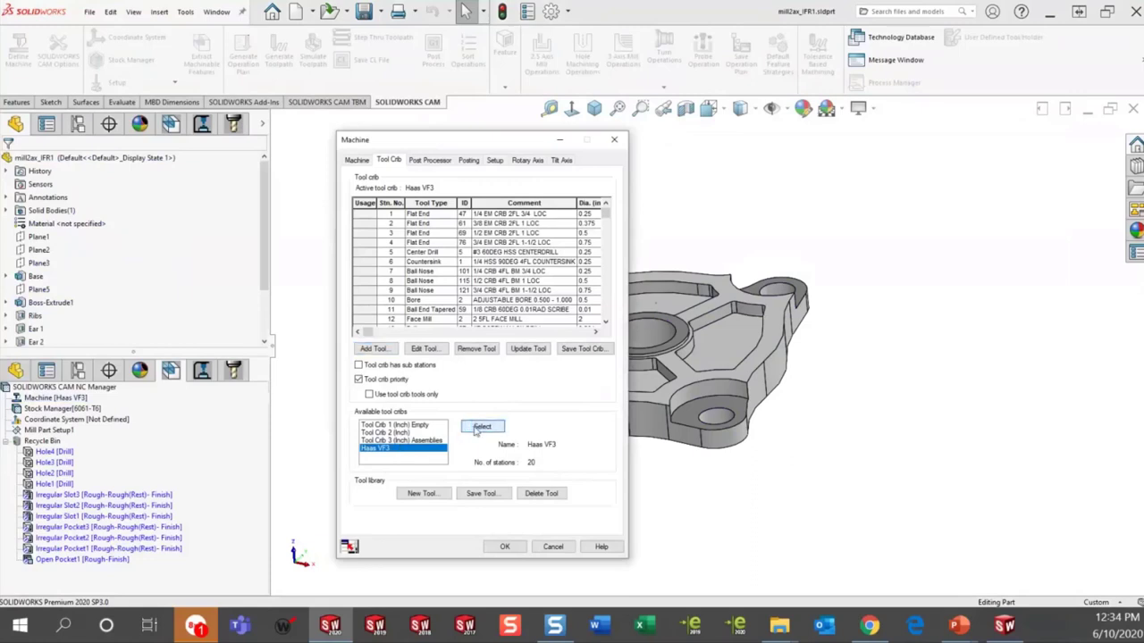
{"action": "left_click", "coordinate": [488, 496]}
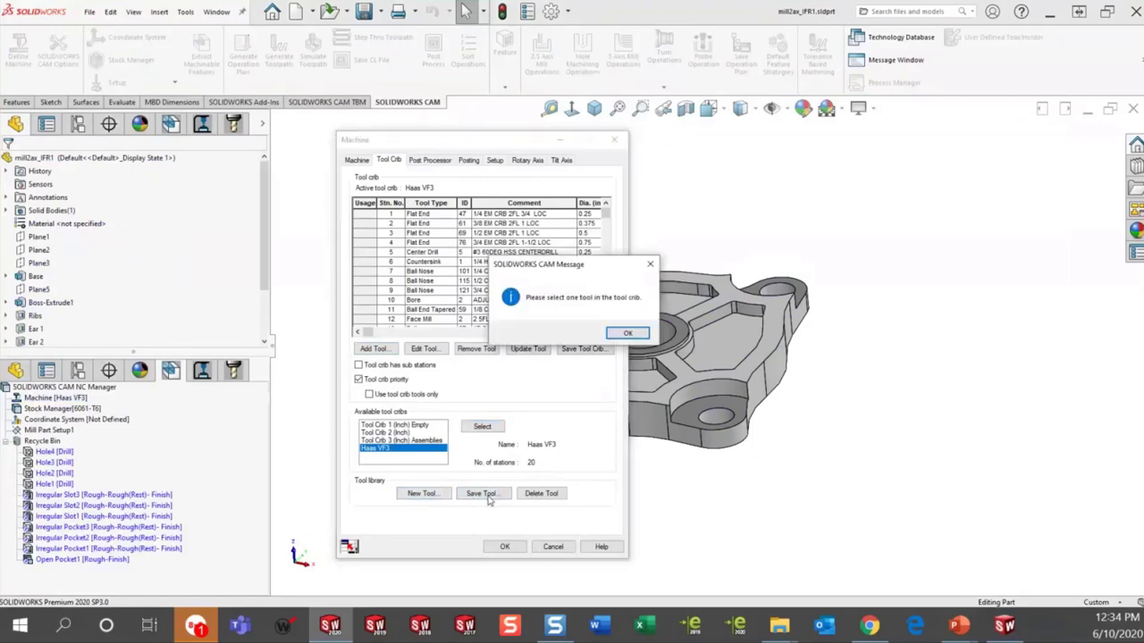
{"action": "left_click", "coordinate": [628, 333]}
{"action": "left_click", "coordinate": [504, 546]}
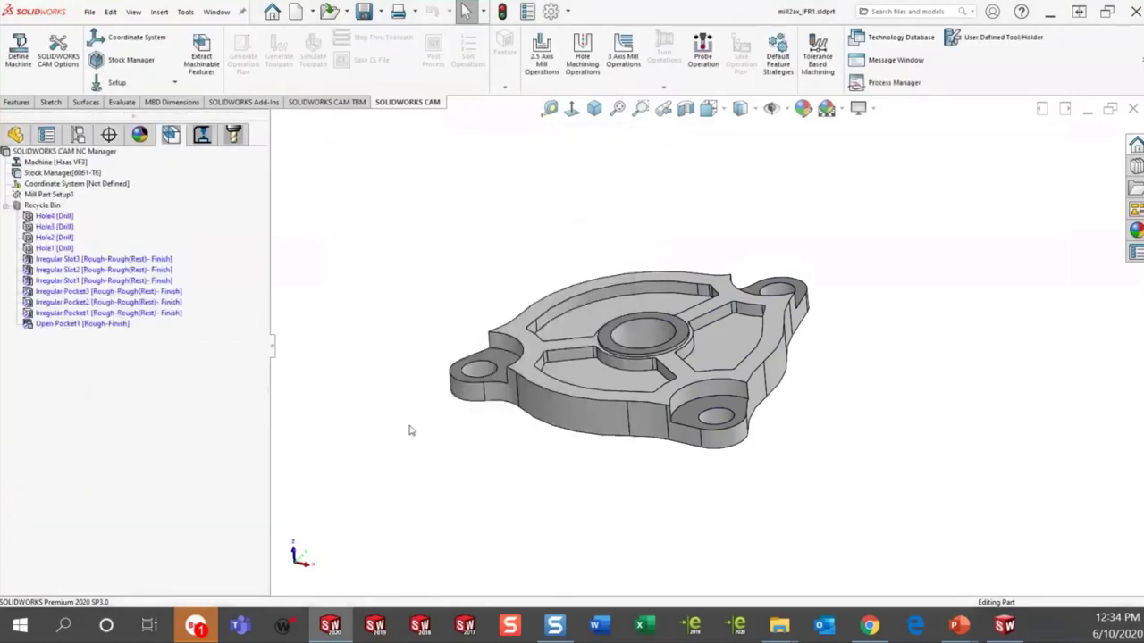
Open the Technology Database and bring up its Import Database settings
{"action": "left_click", "coordinate": [104, 260]}
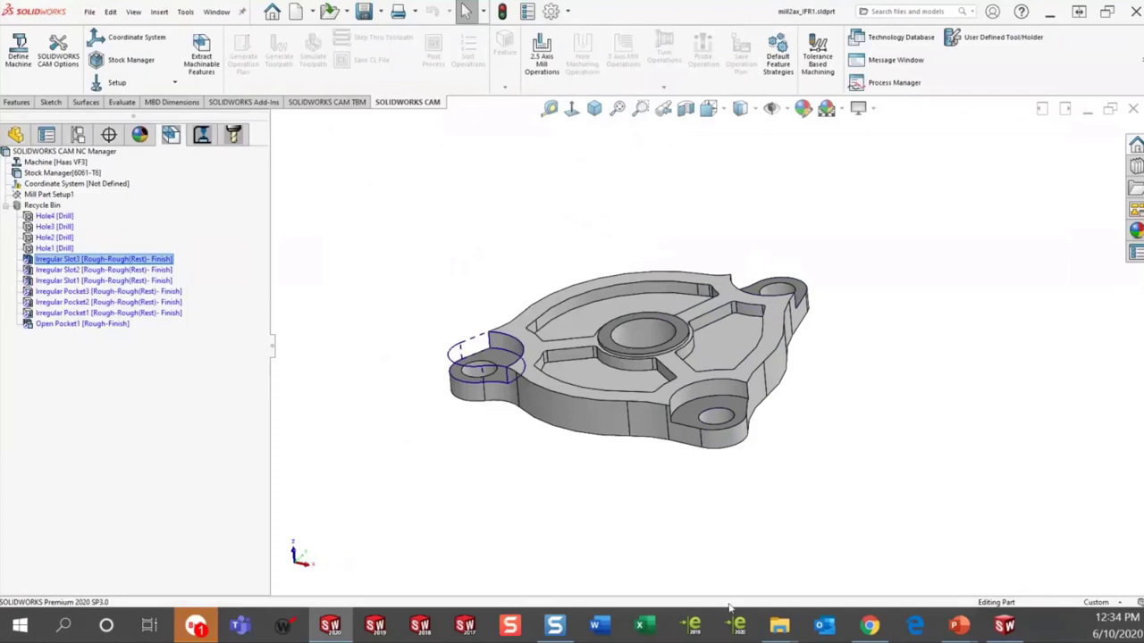
{"action": "mouse_move", "coordinate": [1003, 625]}
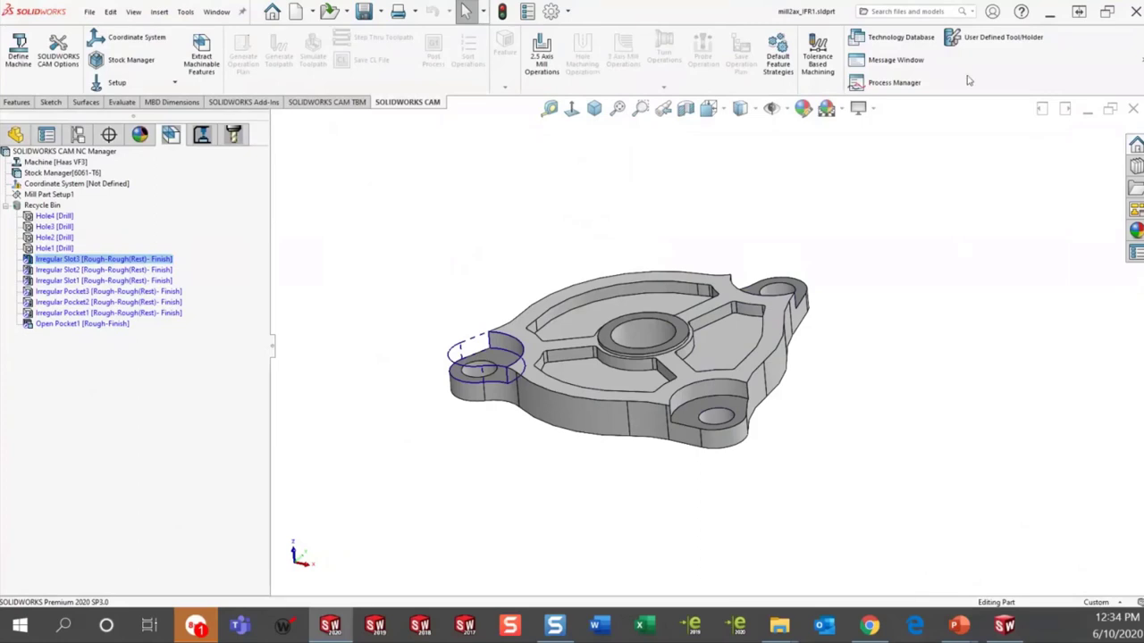
{"action": "left_click", "coordinate": [874, 43]}
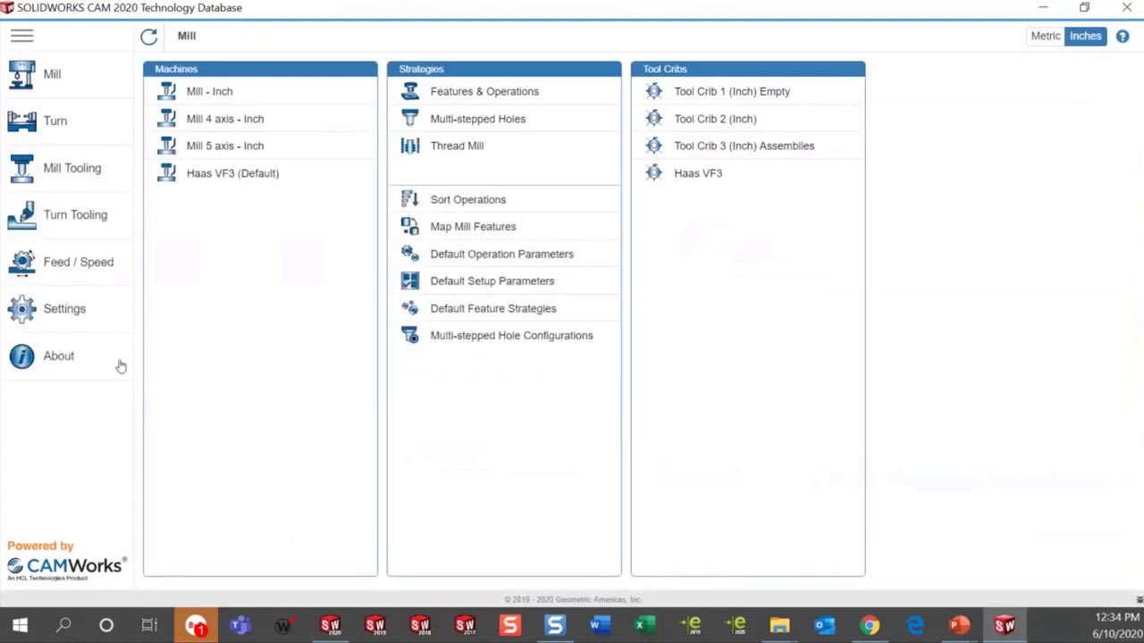
{"action": "left_click", "coordinate": [69, 322]}
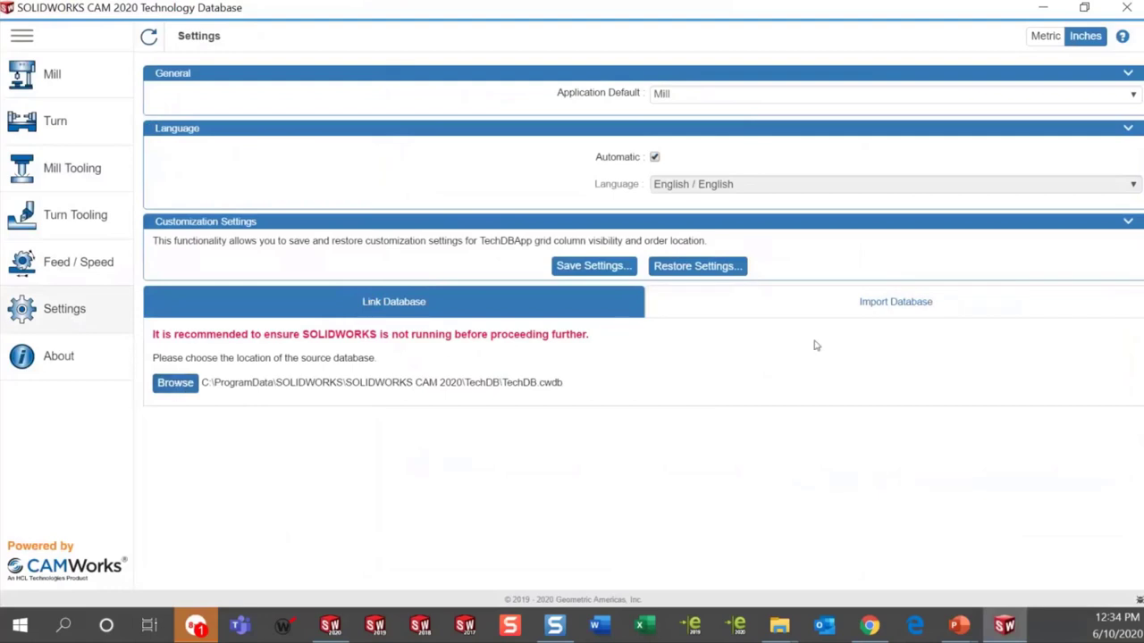
{"action": "left_click", "coordinate": [952, 304]}
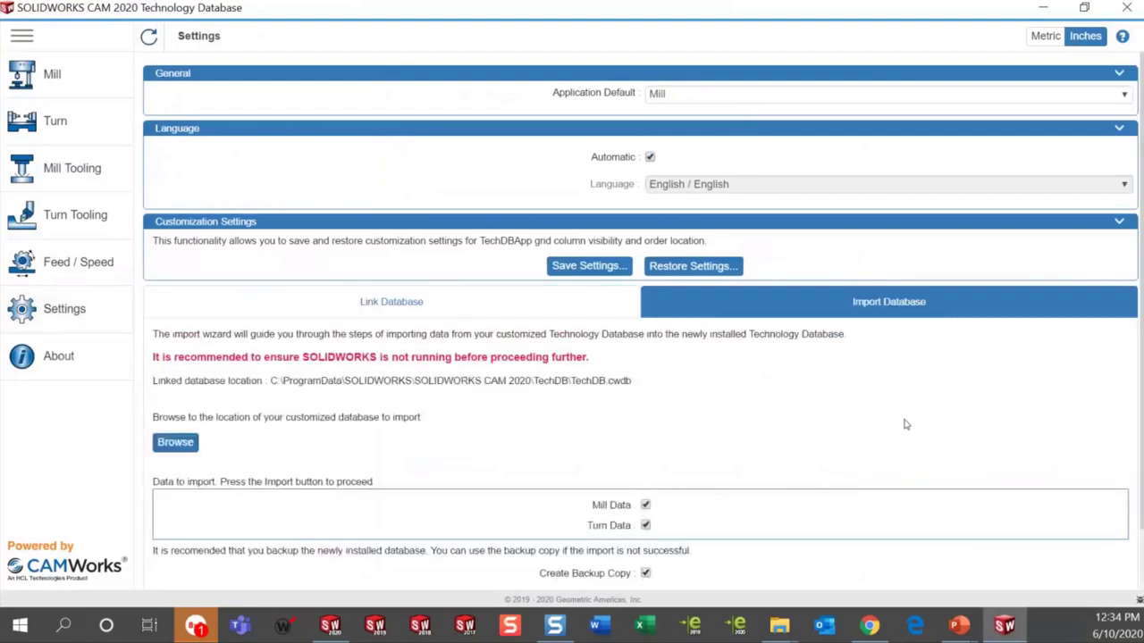
{"action": "scroll", "coordinate": [902, 438], "scroll_direction": "down", "scroll_amount": 1}
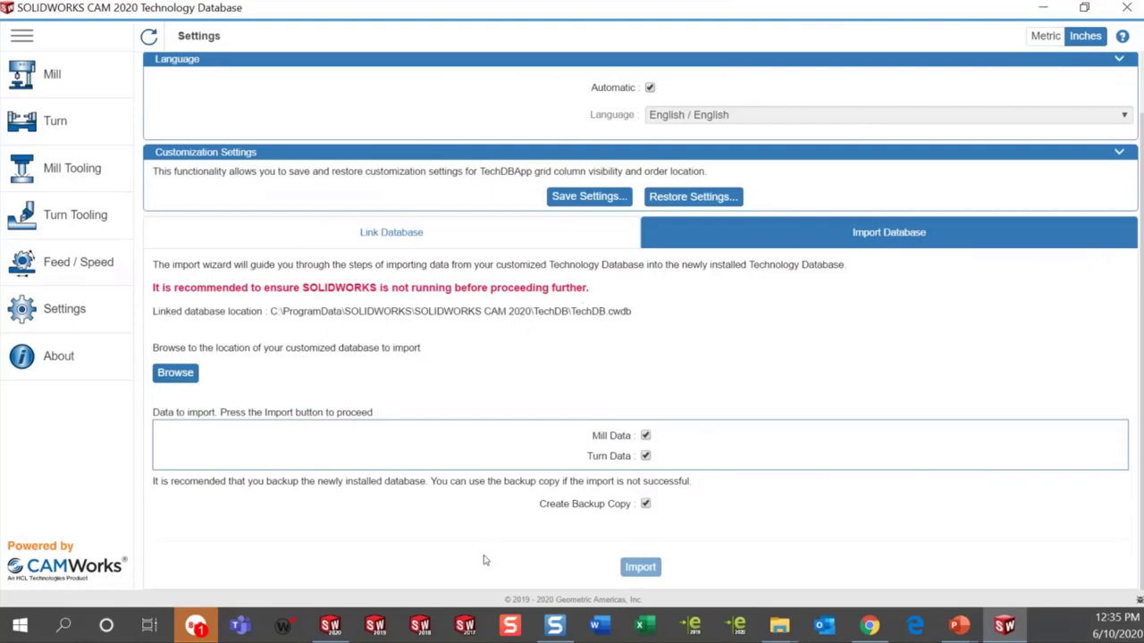
Switch to SOLIDWORKS and close it together with the part mill2ax_IFR1.sldprt
{"action": "left_click", "coordinate": [343, 630]}
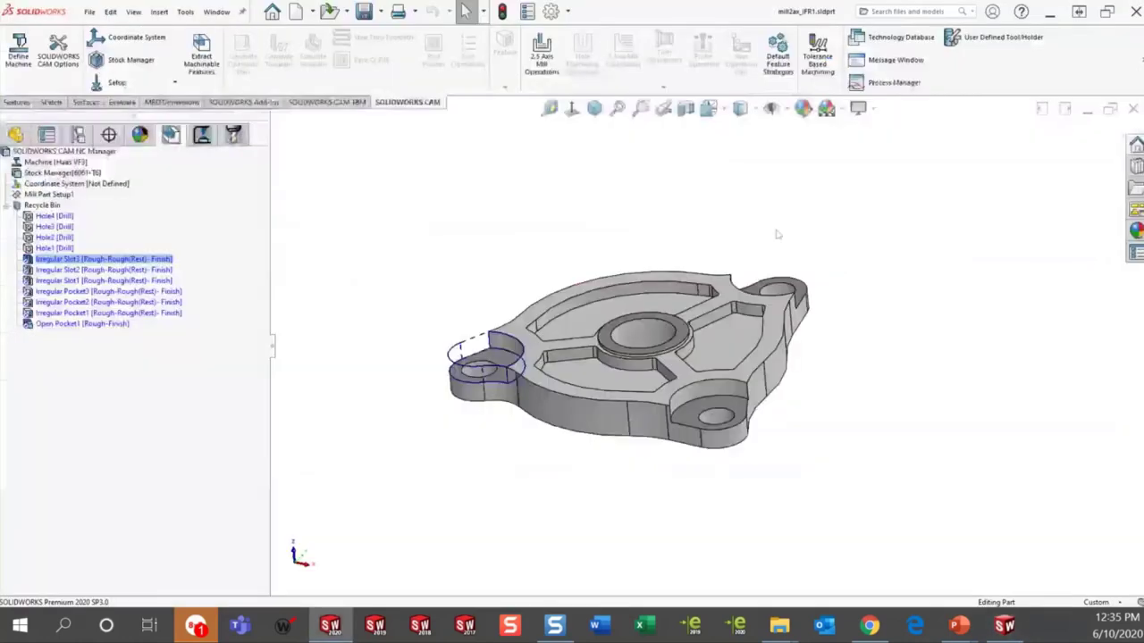
{"action": "left_click", "coordinate": [1136, 12]}
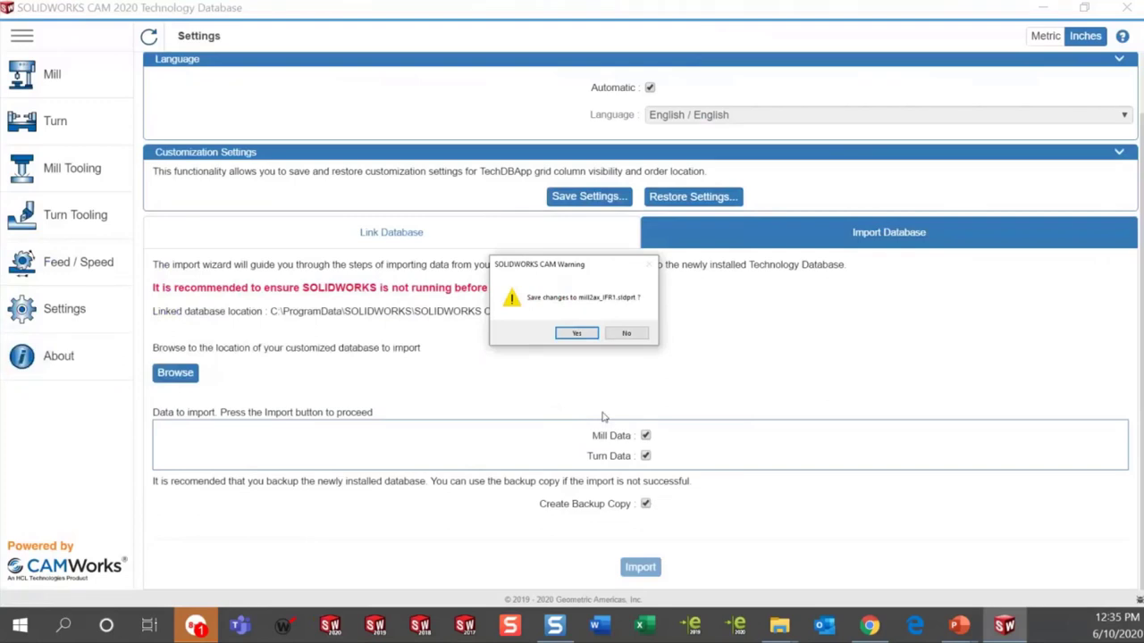
{"action": "left_click", "coordinate": [577, 334]}
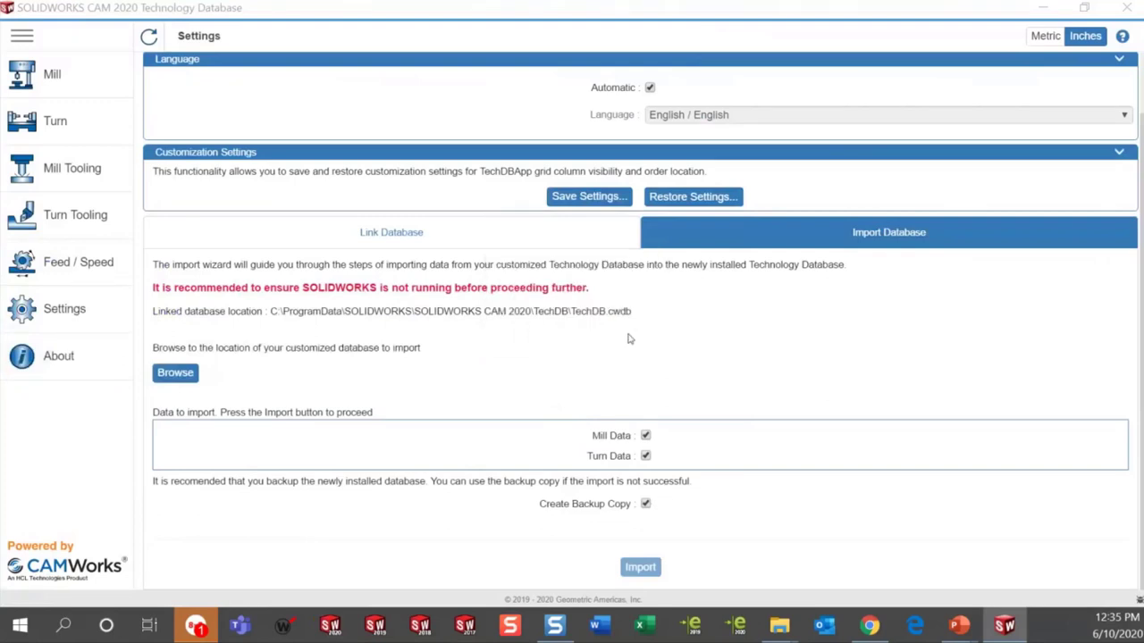
Start choosing the customized database to import and browse to the C:\ProgramData\SOLIDWORKS folder
{"action": "mouse_move", "coordinate": [1004, 621]}
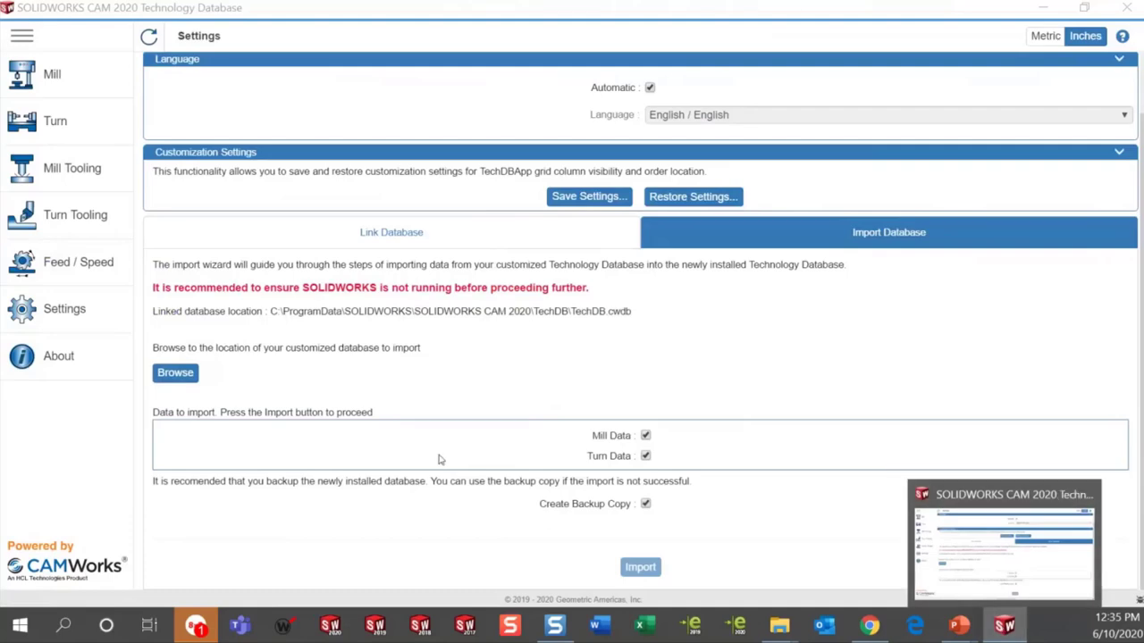
{"action": "left_click", "coordinate": [190, 377]}
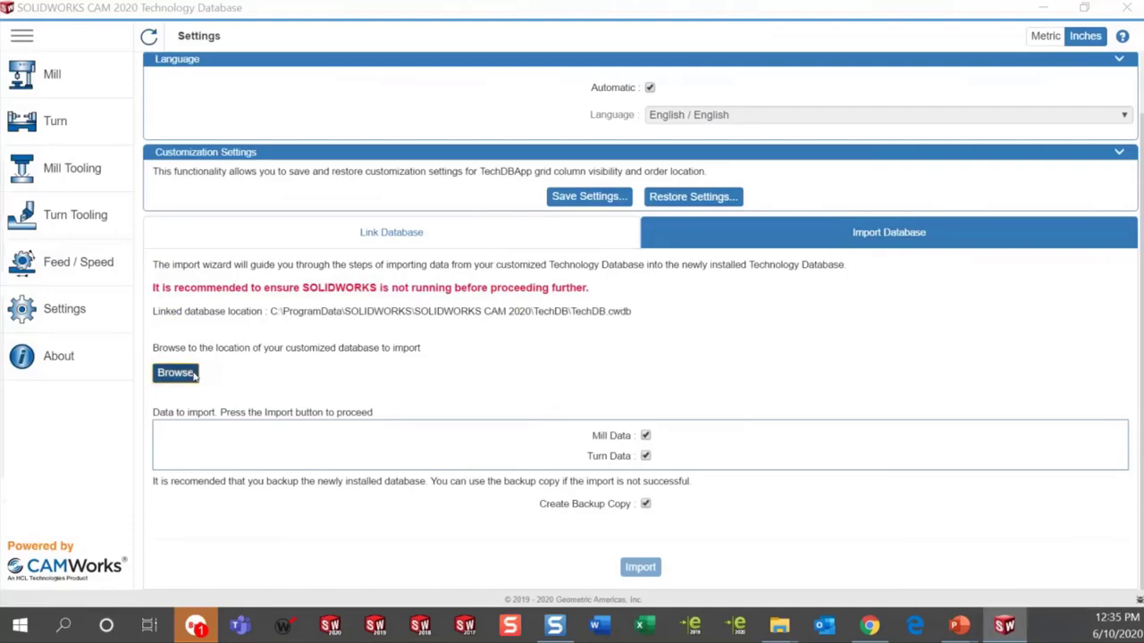
{"action": "left_click", "coordinate": [54, 360]}
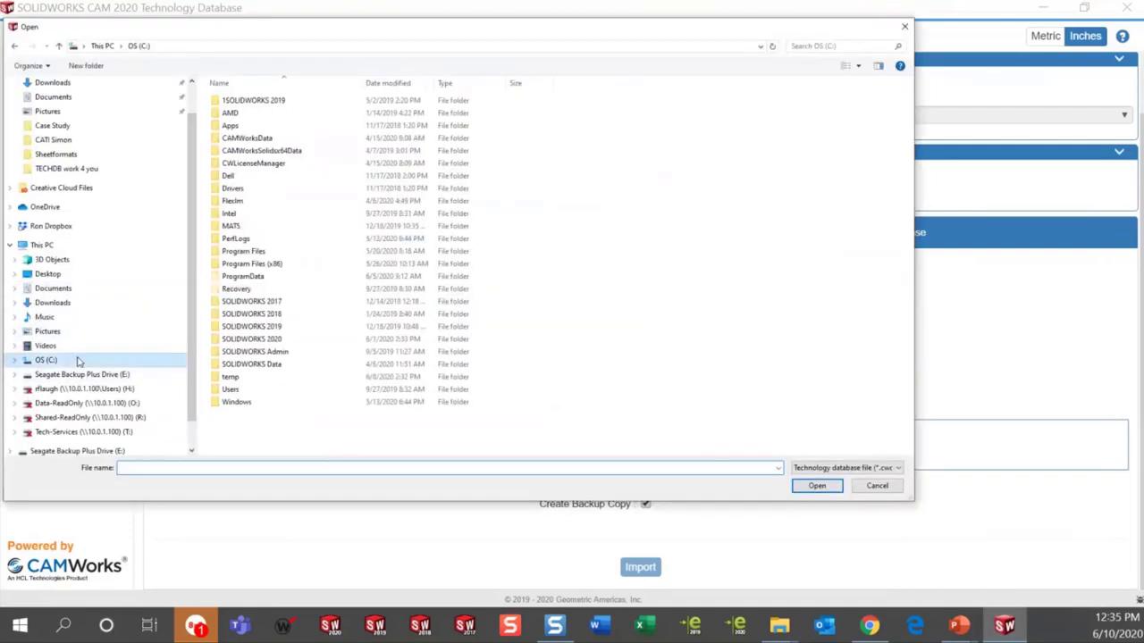
{"action": "double_click", "coordinate": [243, 277]}
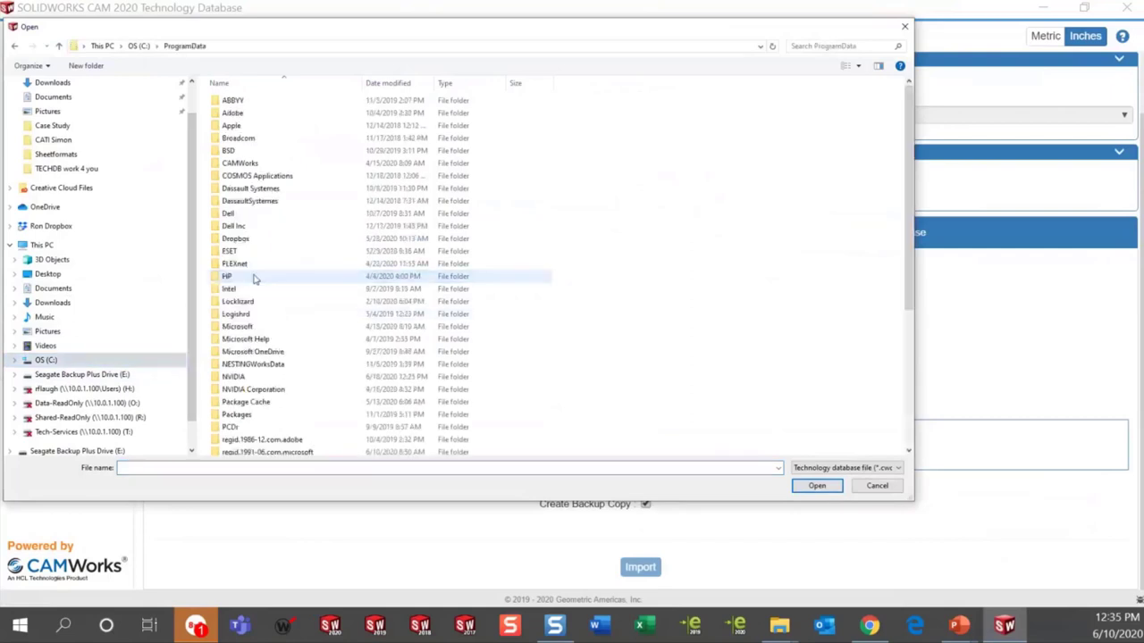
{"action": "scroll", "coordinate": [339, 214], "scroll_direction": "down", "scroll_amount": 4}
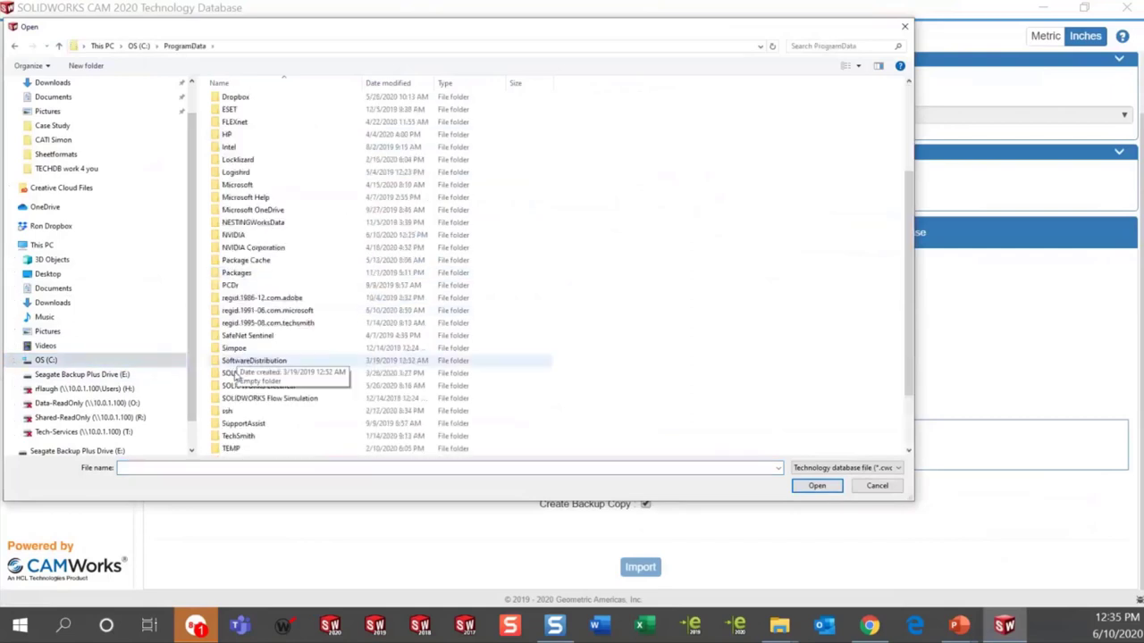
{"action": "left_click", "coordinate": [243, 373]}
{"action": "double_click", "coordinate": [243, 373]}
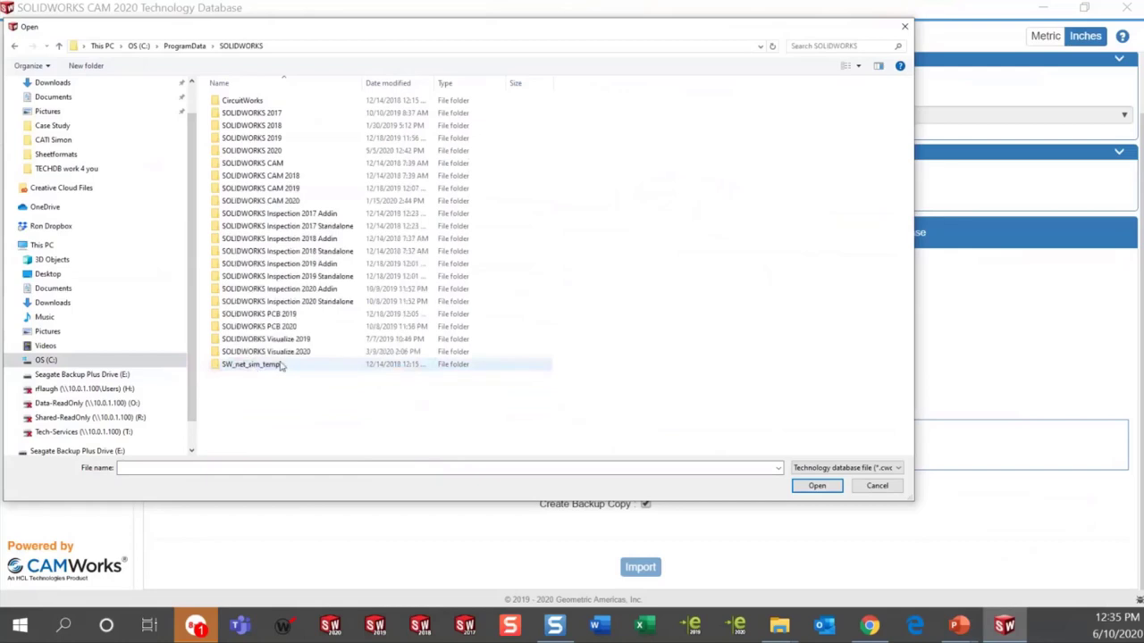
Choose TechDB.cwdb from the TechDB folder of SOLIDWORKS CAM 2019 as the database to import
{"action": "double_click", "coordinate": [281, 205]}
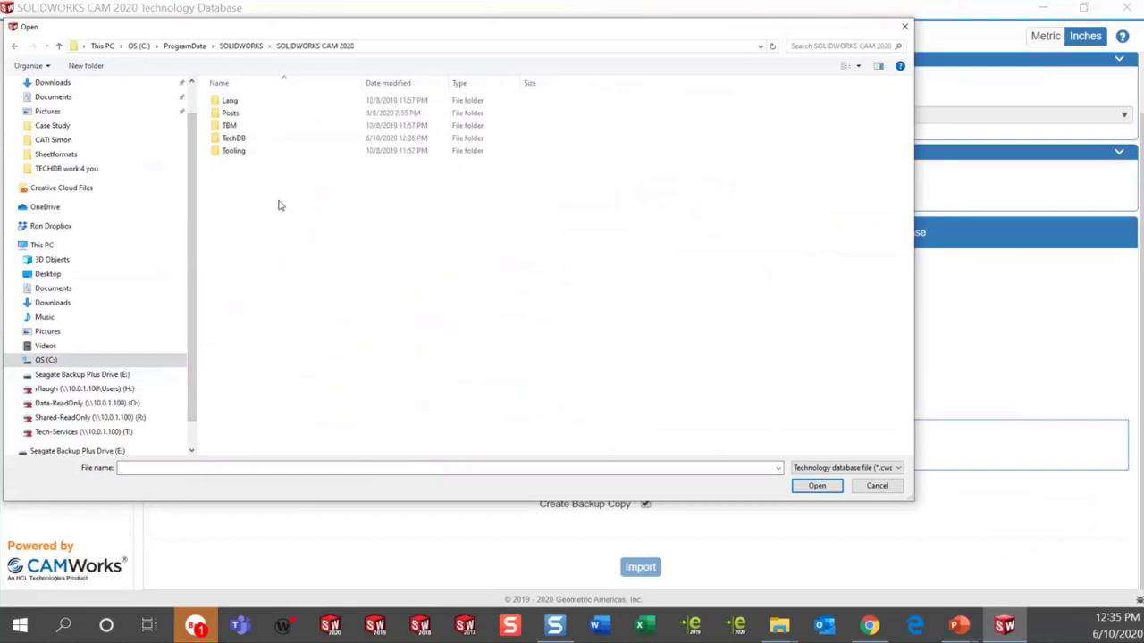
{"action": "left_click", "coordinate": [237, 47]}
{"action": "double_click", "coordinate": [255, 188]}
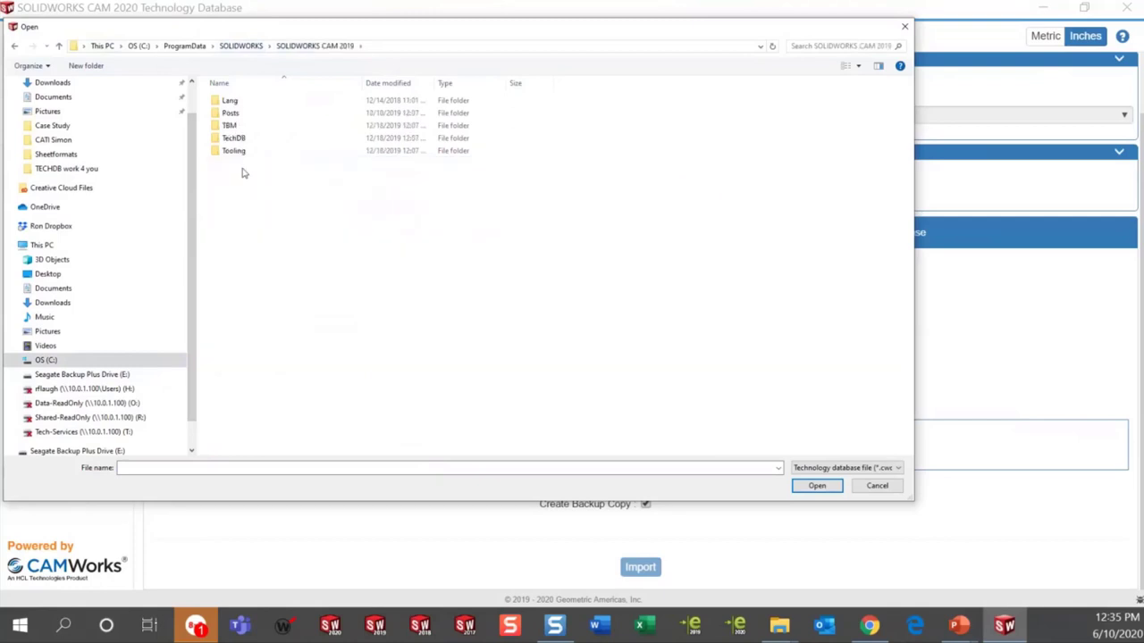
{"action": "double_click", "coordinate": [234, 138]}
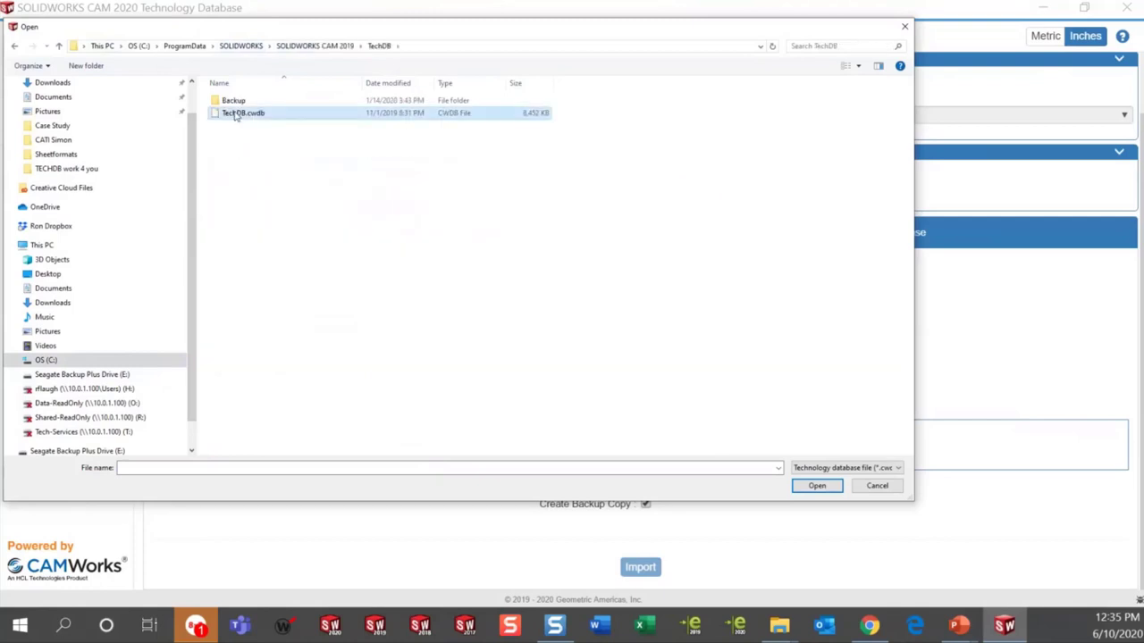
{"action": "left_click", "coordinate": [236, 115]}
{"action": "left_click", "coordinate": [815, 486]}
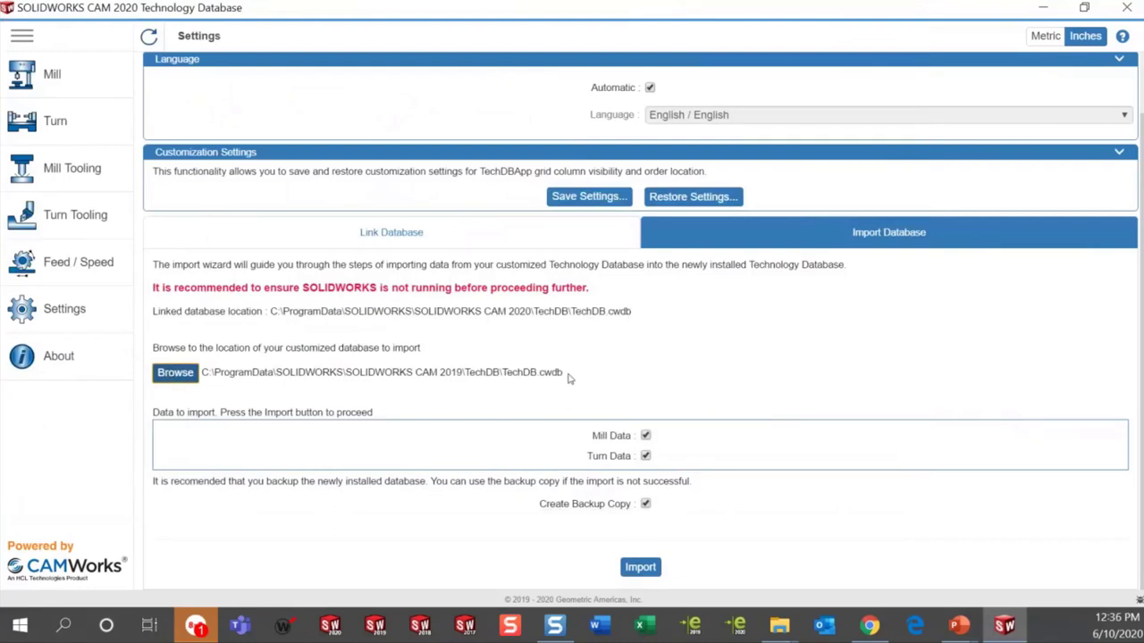
Import the mill and turn data from the 2019 database with a backup copy, and check the Mill machines and tool cribs
{"action": "left_click", "coordinate": [641, 567]}
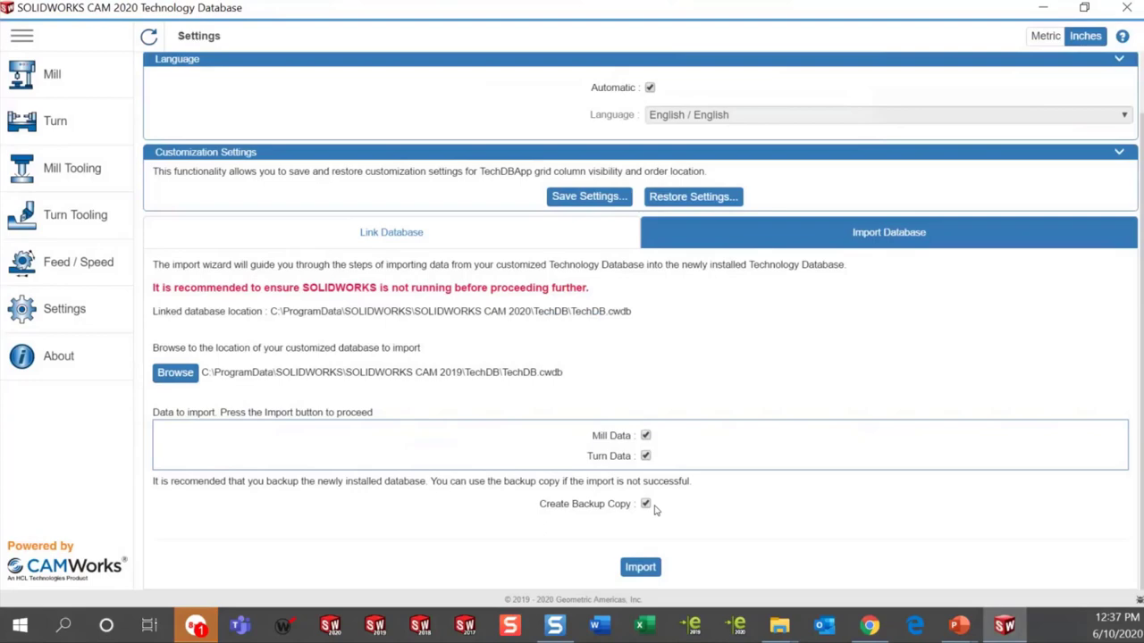
{"action": "scroll", "coordinate": [799, 429], "scroll_direction": "up", "scroll_amount": 2}
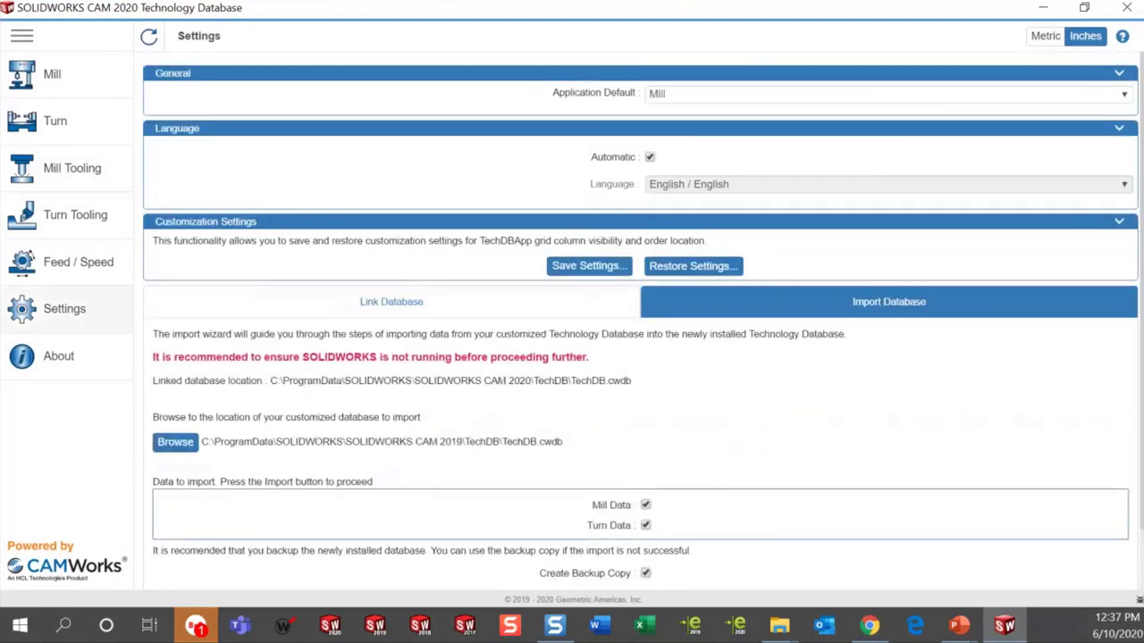
{"action": "left_click", "coordinate": [69, 74]}
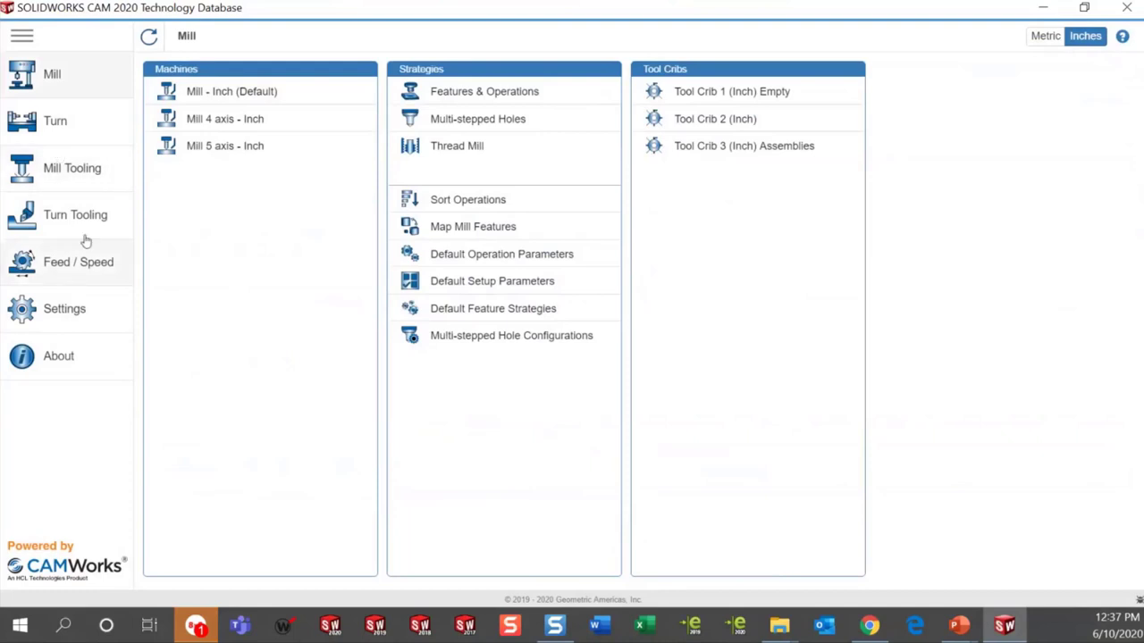
{"action": "left_click", "coordinate": [1043, 8]}
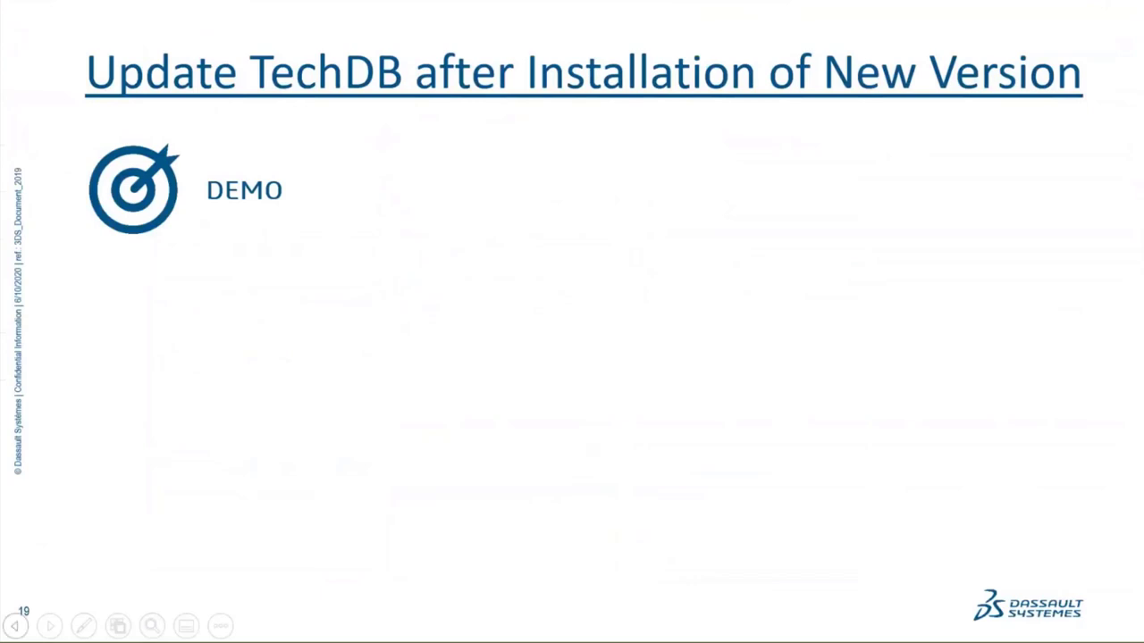
{"action": "key", "text": "Right"}
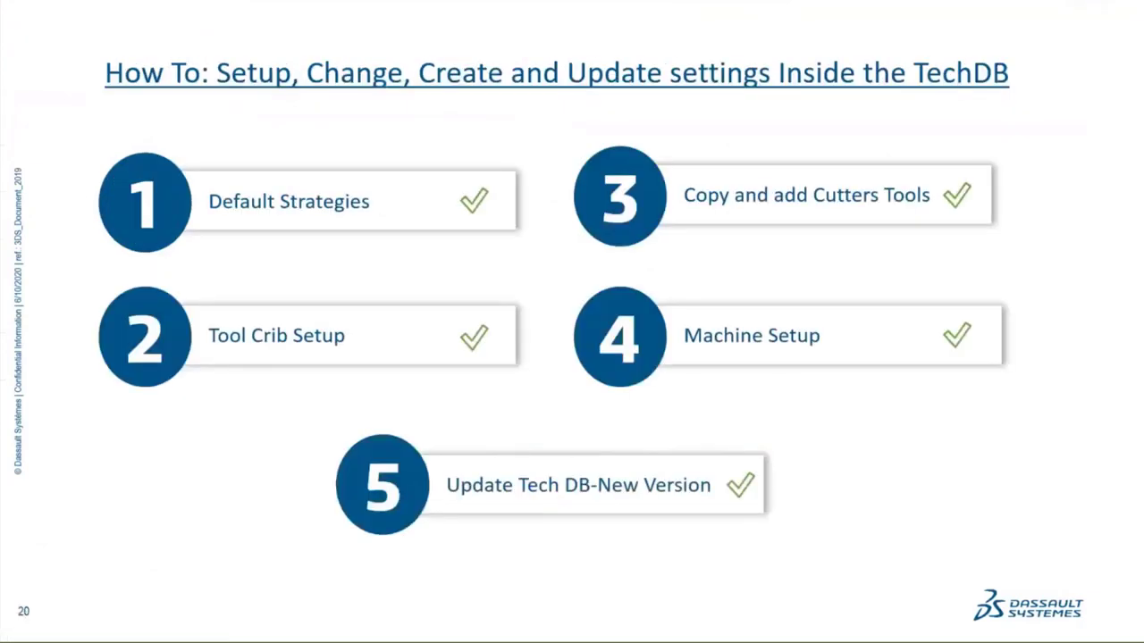